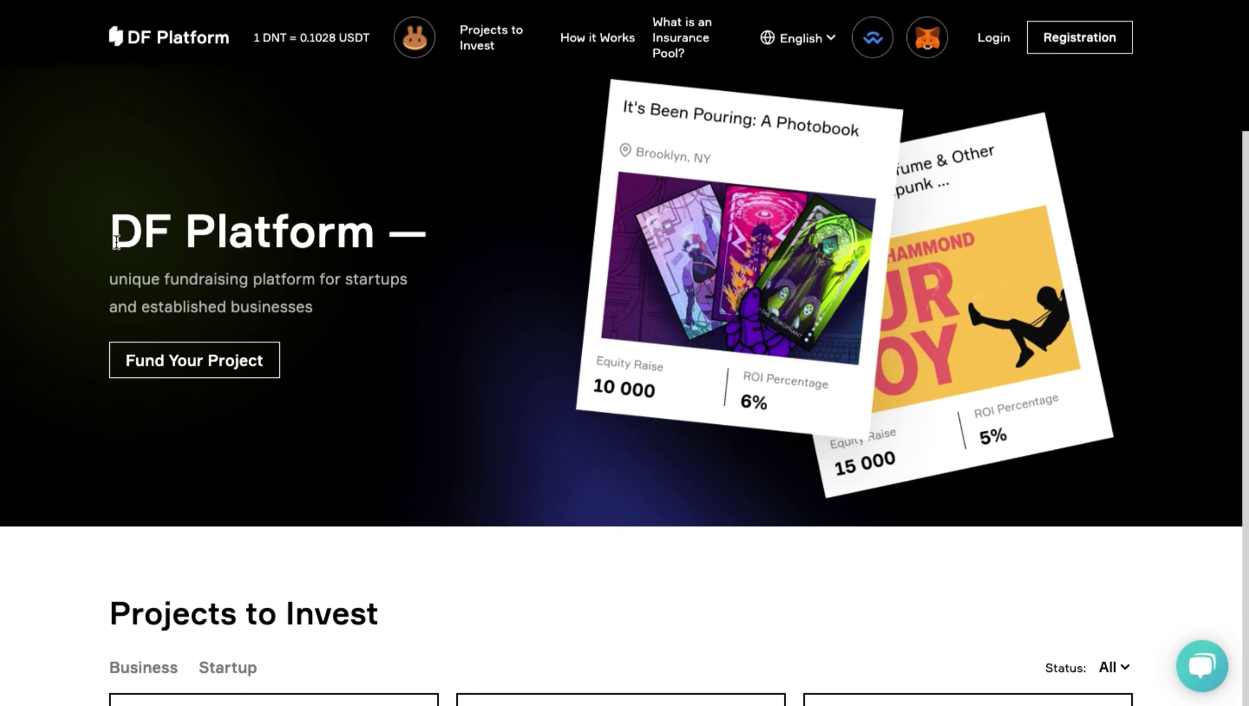
Highlight the DF Platform hero heading, then scroll past Projects to Invest to How it Works.
left_click_drag(115, 241, 382, 256)
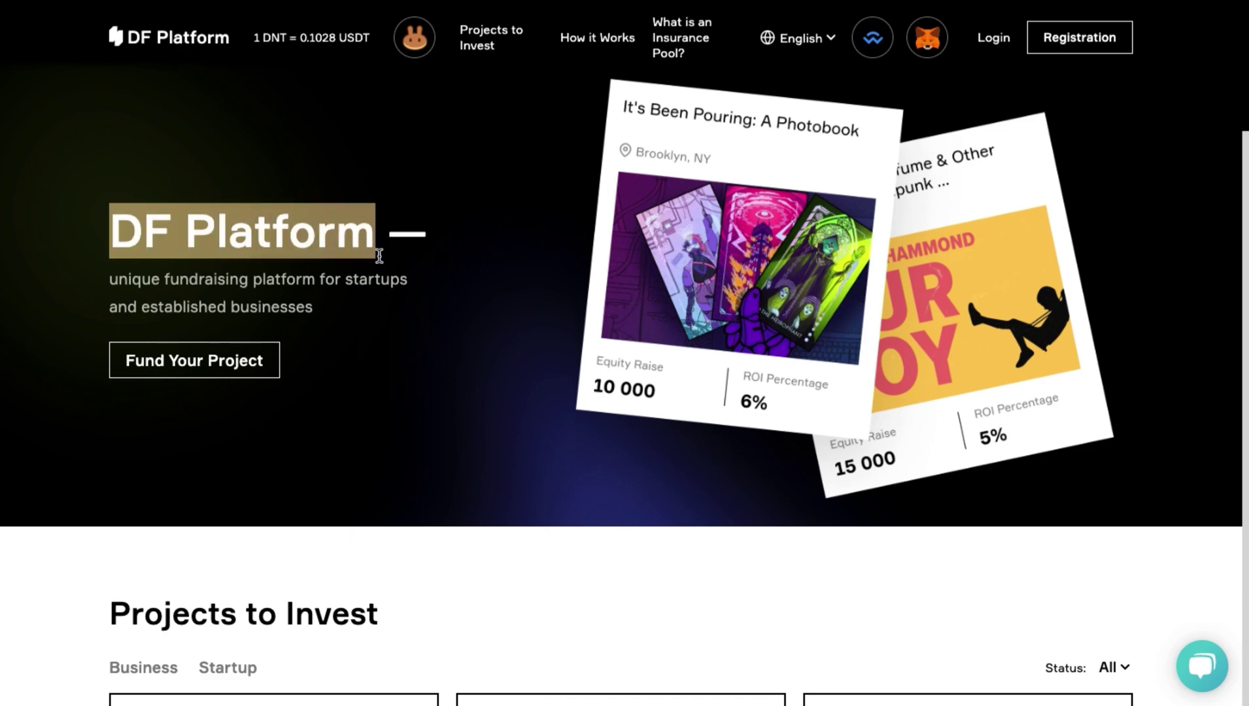
left_click(333, 304)
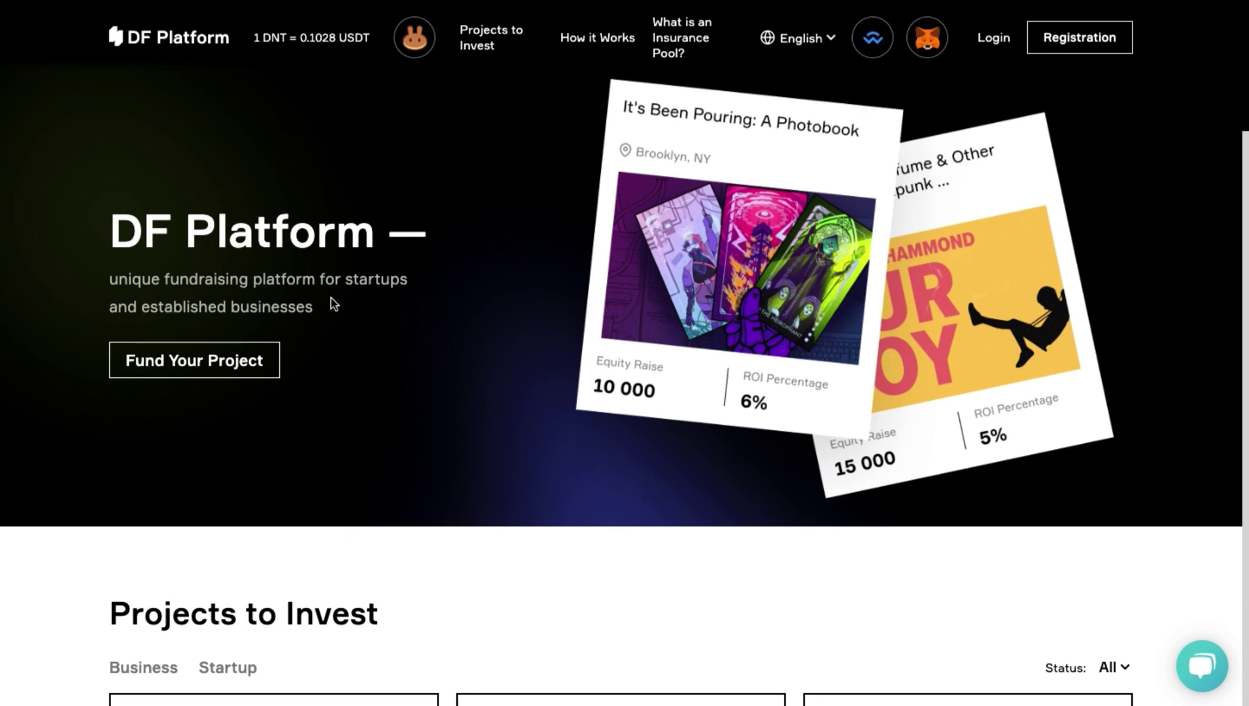
scroll(334, 304, "down", 1)
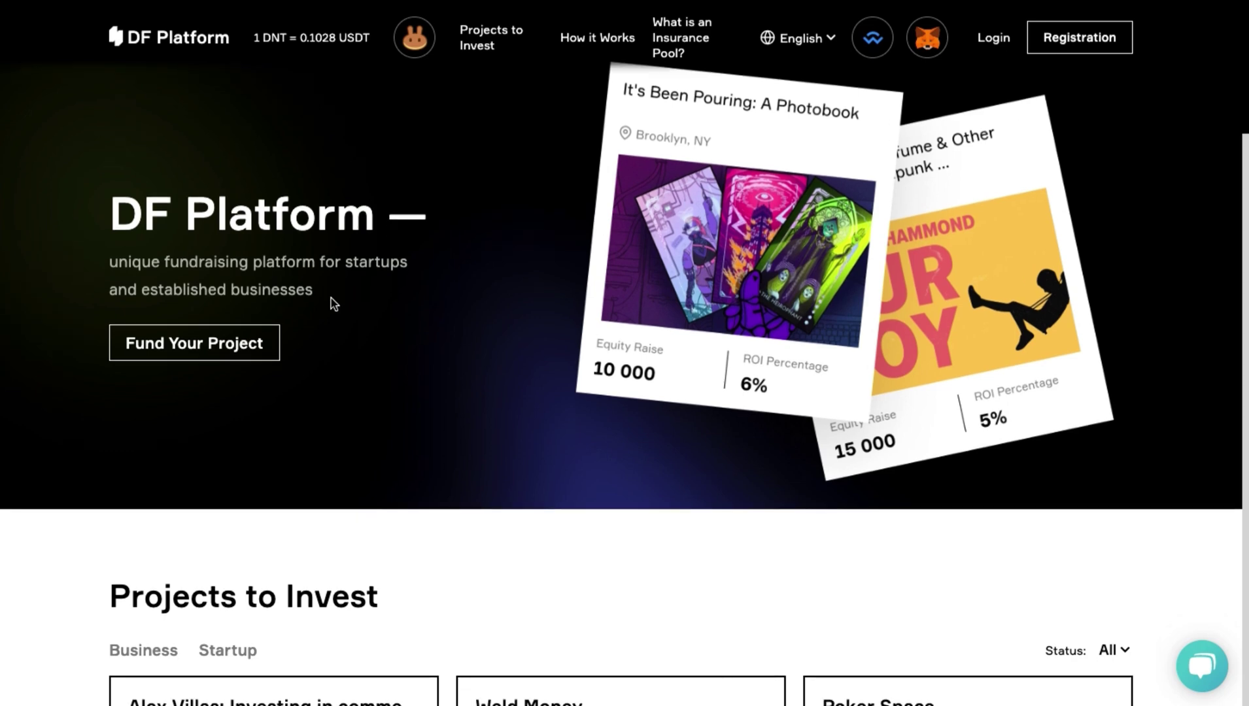
scroll(333, 304, "down", 3)
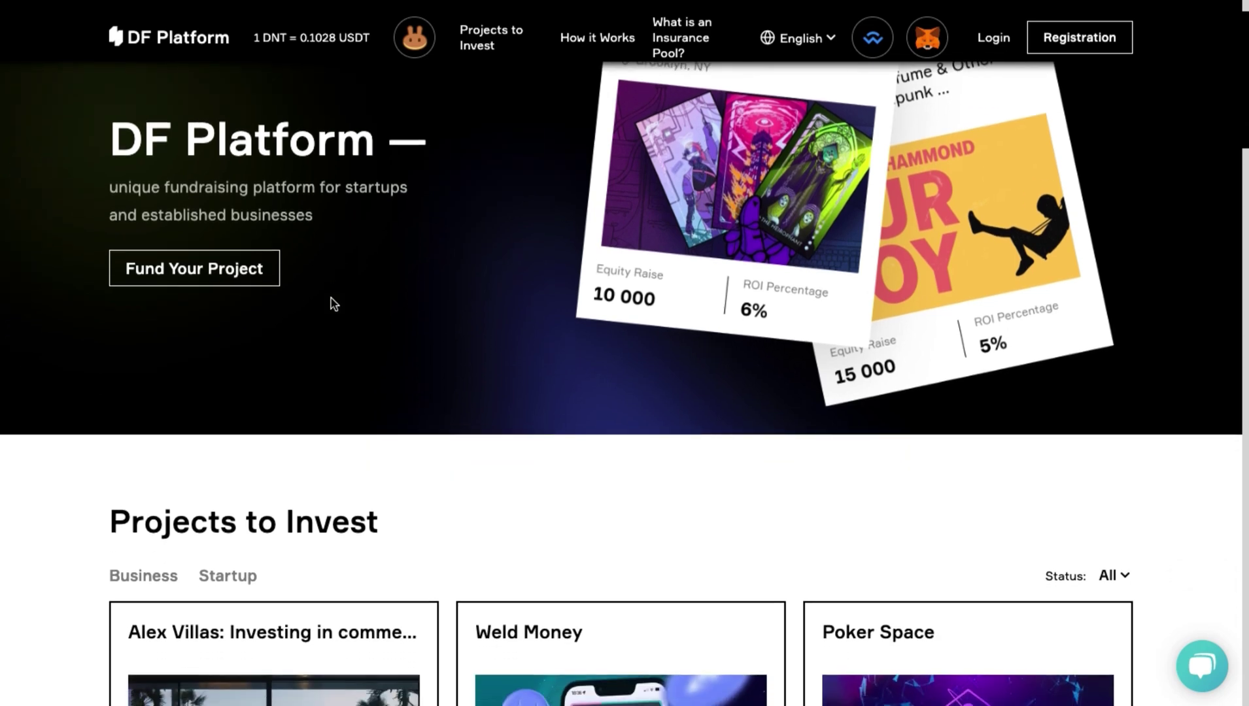
scroll(334, 304, "down", 4)
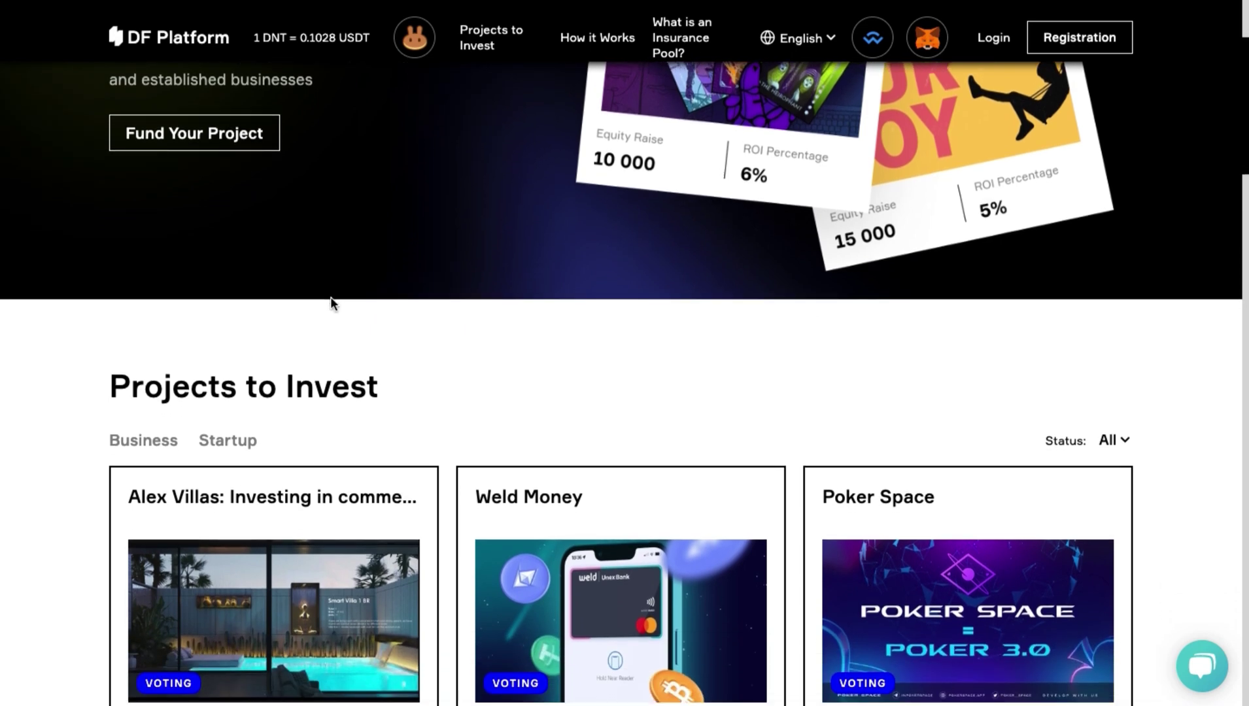
scroll(333, 304, "down", 5)
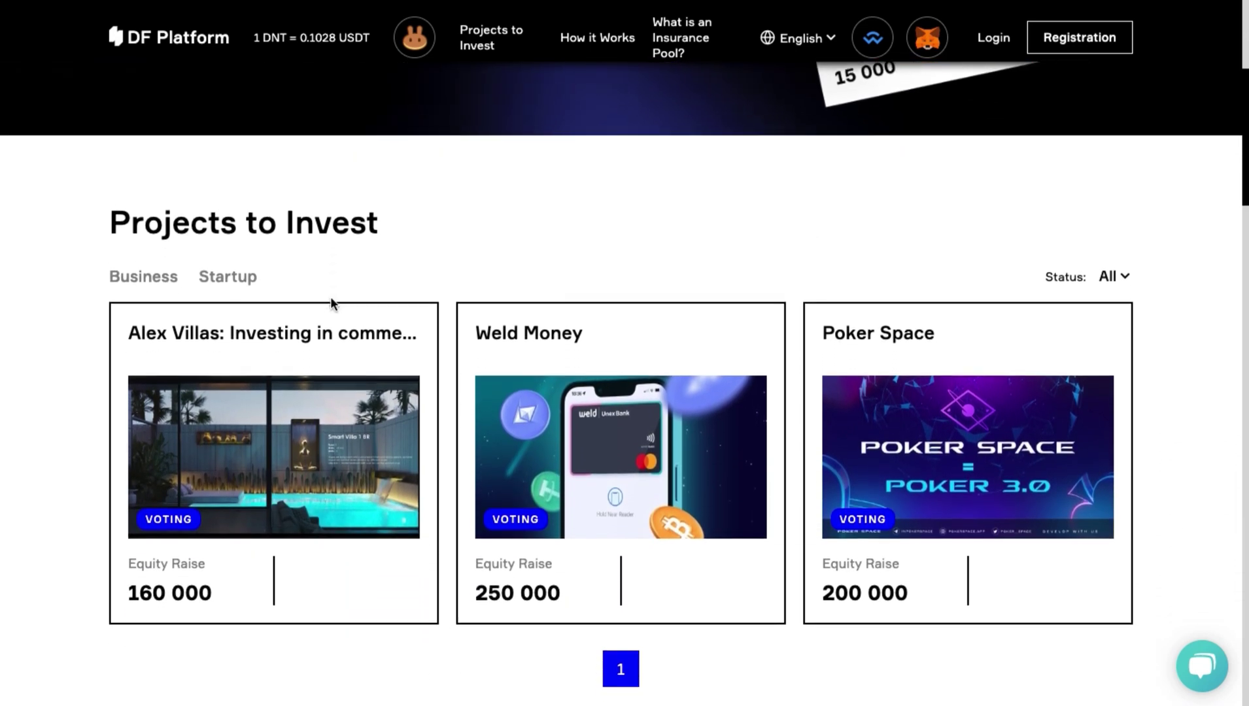
scroll(334, 304, "down", 3)
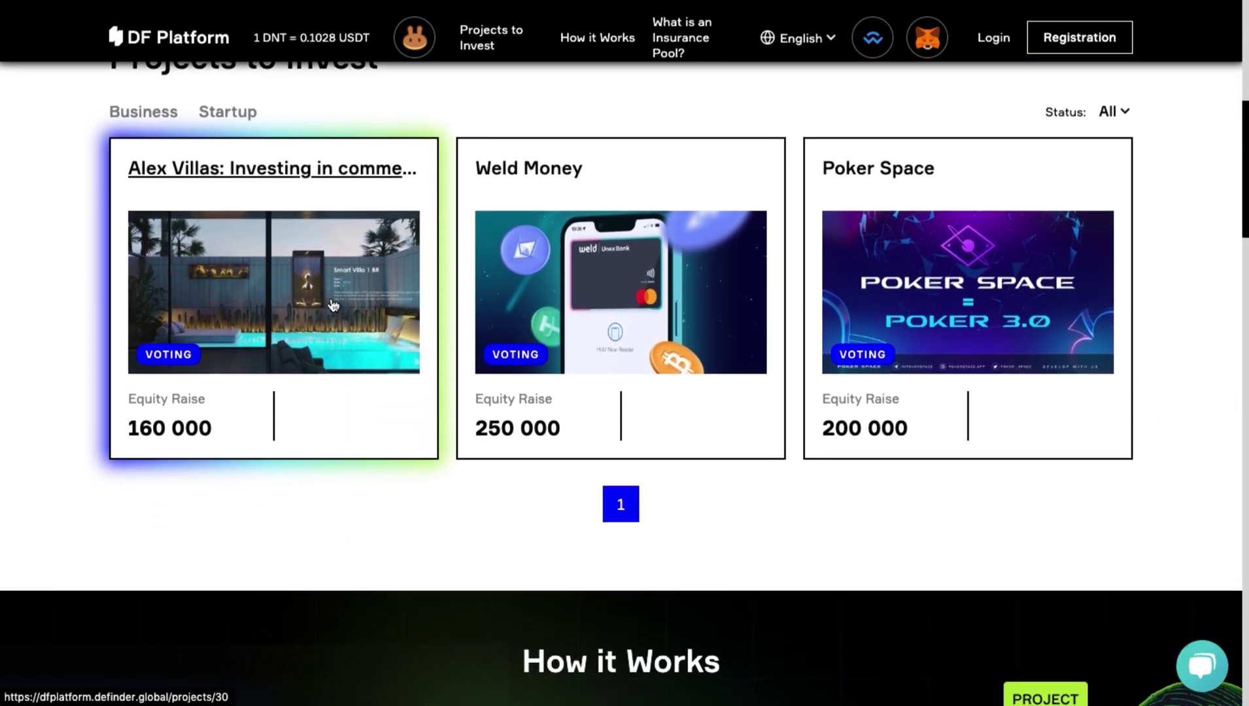
scroll(333, 304, "down", 3)
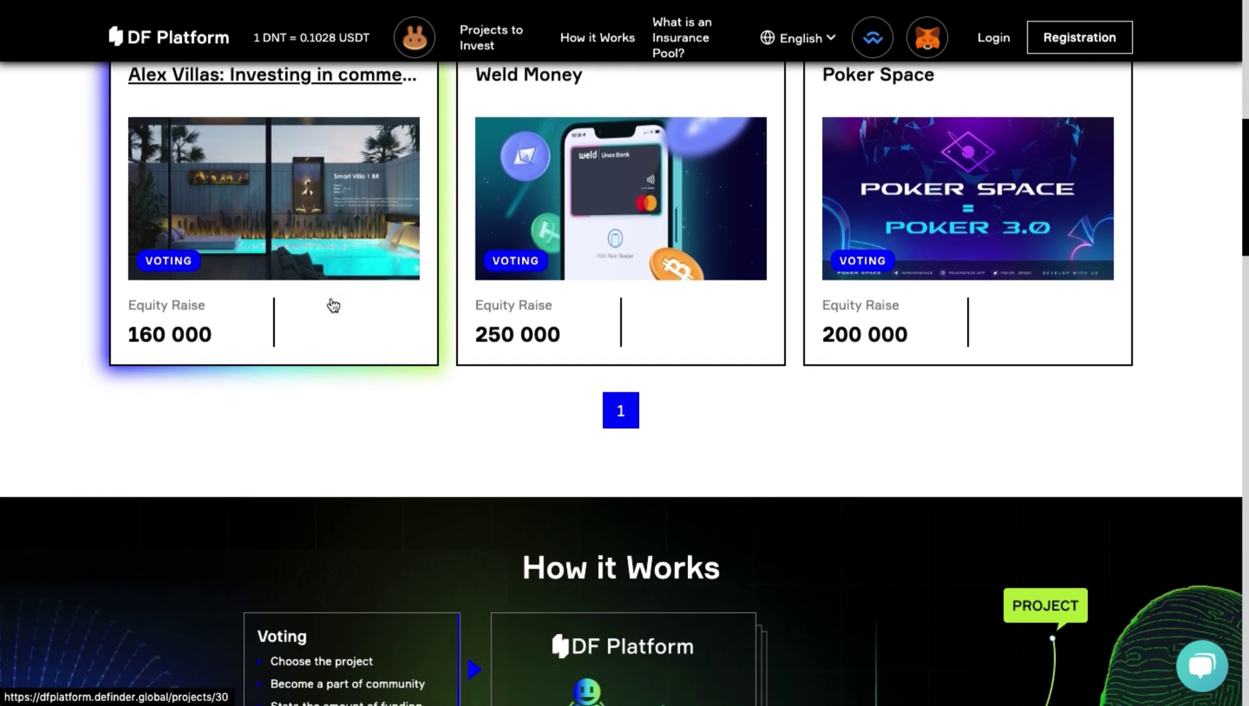
scroll(334, 305, "down", 4)
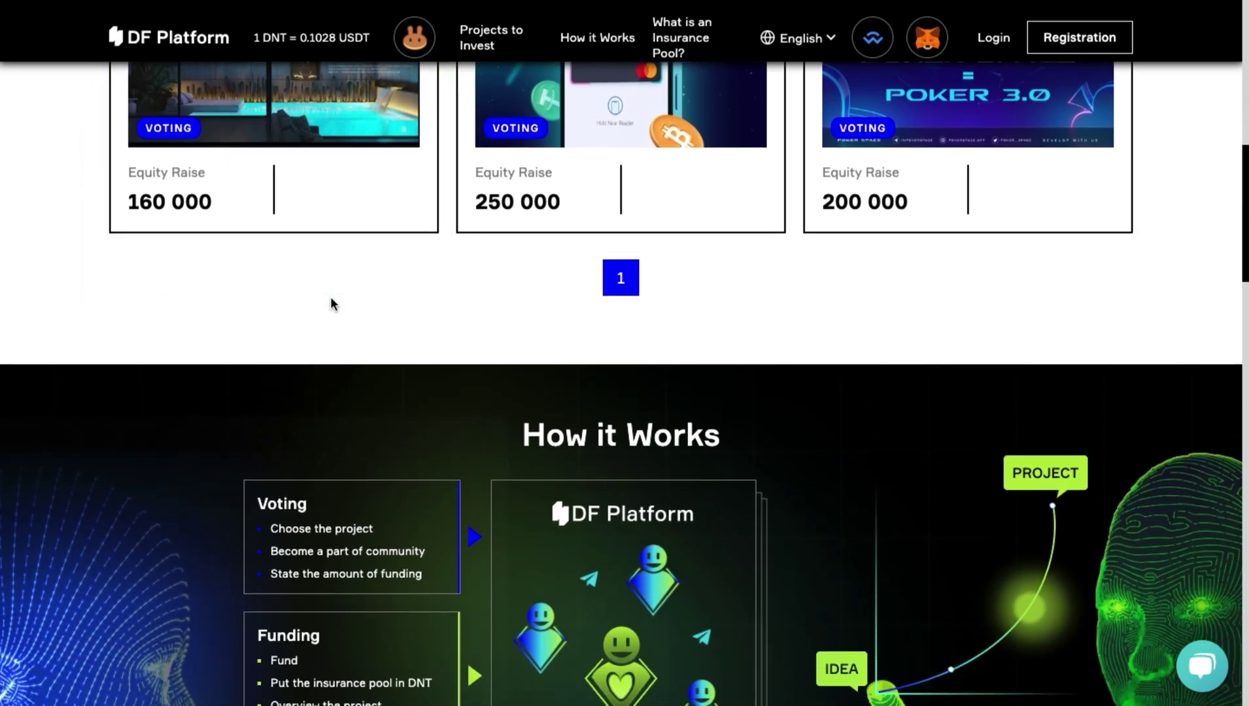
scroll(331, 298, "down", 3)
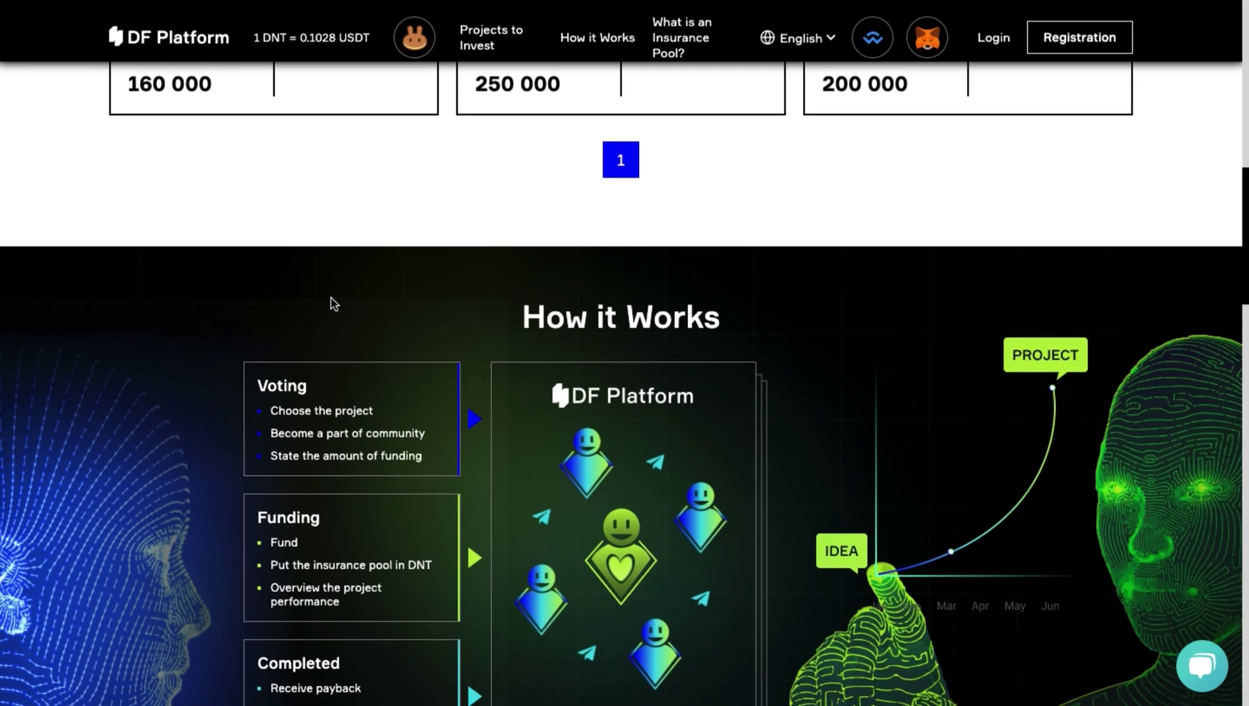
scroll(334, 304, "down", 3)
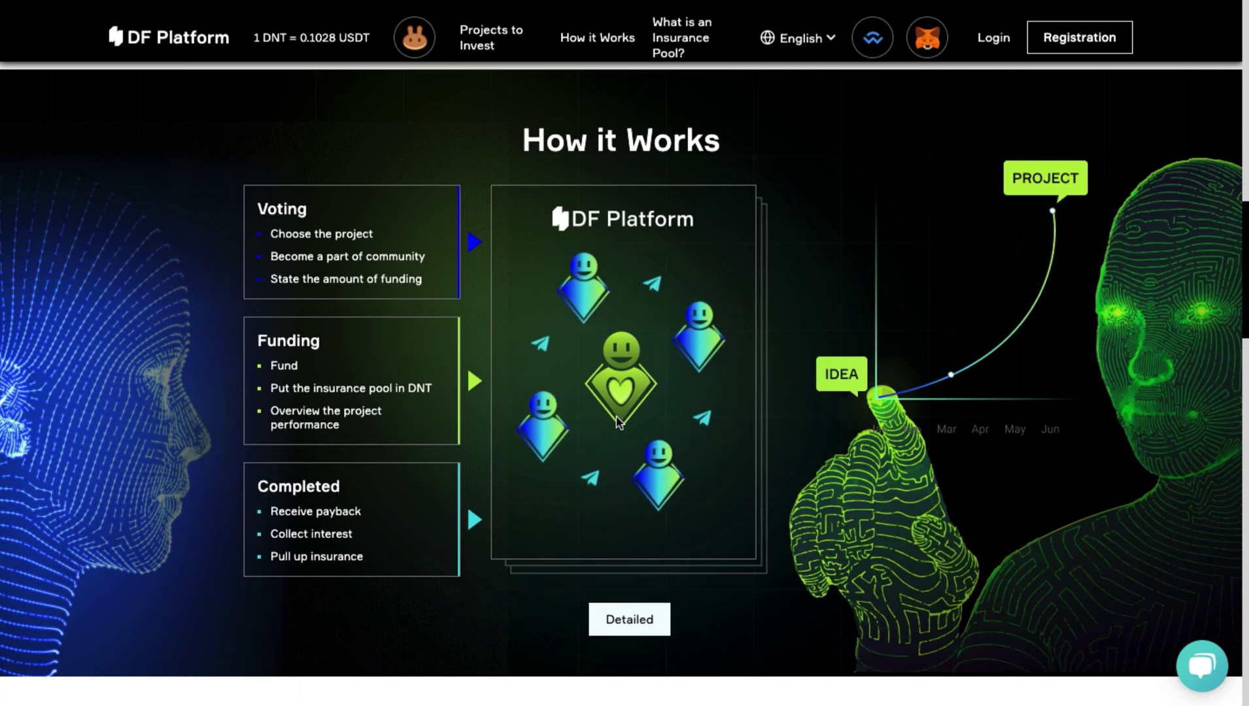
scroll(618, 421, "up", 1)
scroll(618, 422, "down", 1)
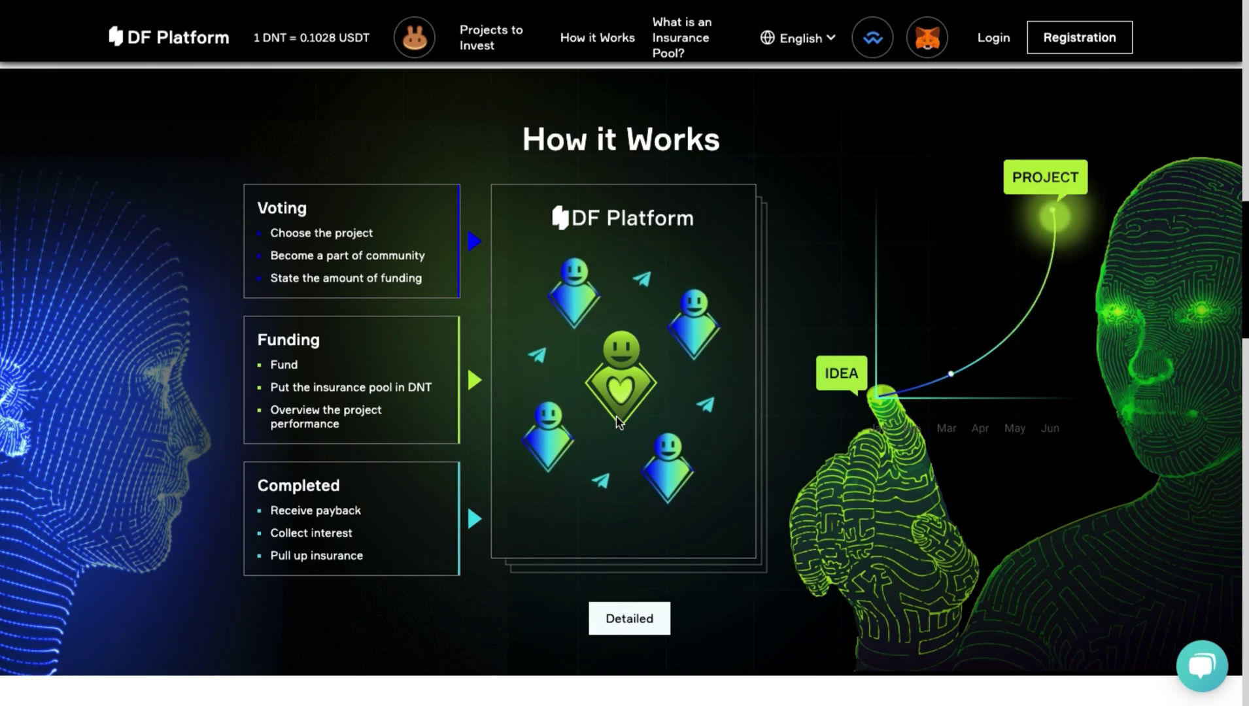
scroll(618, 422, "up", 1)
scroll(617, 416, "up", 8)
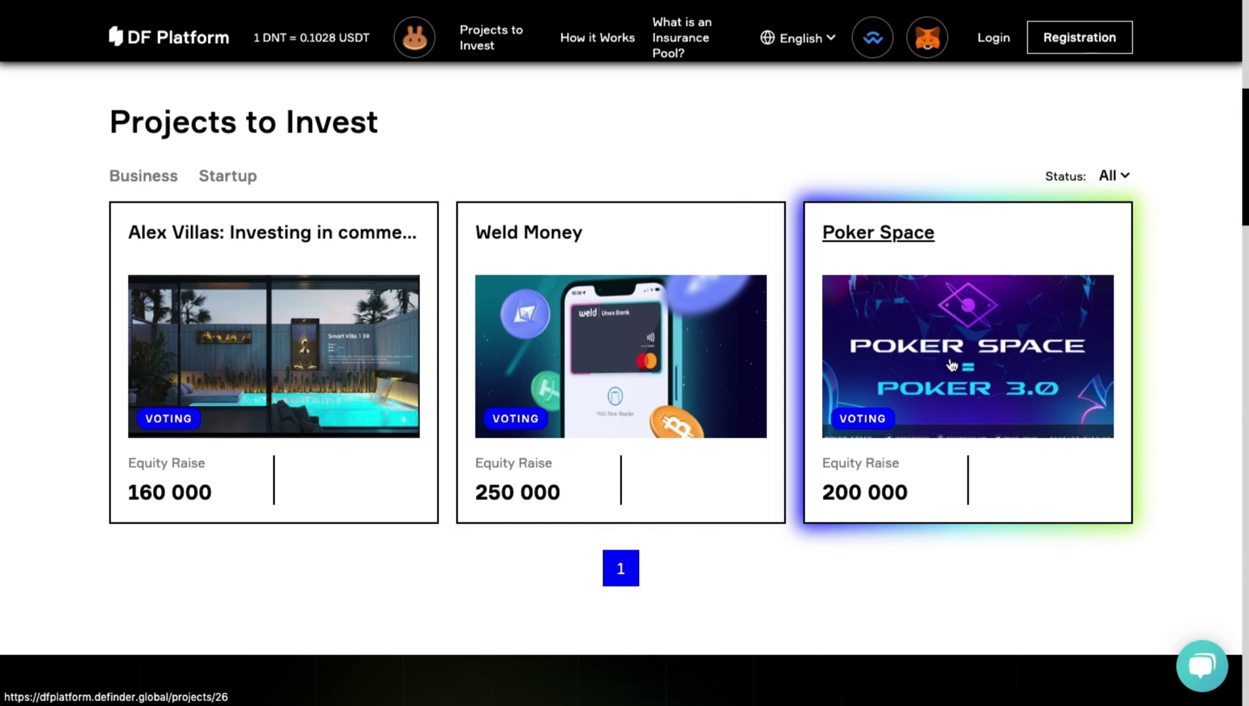
Open the Registration form (Step 1 of 3) from the header.
left_click(208, 182)
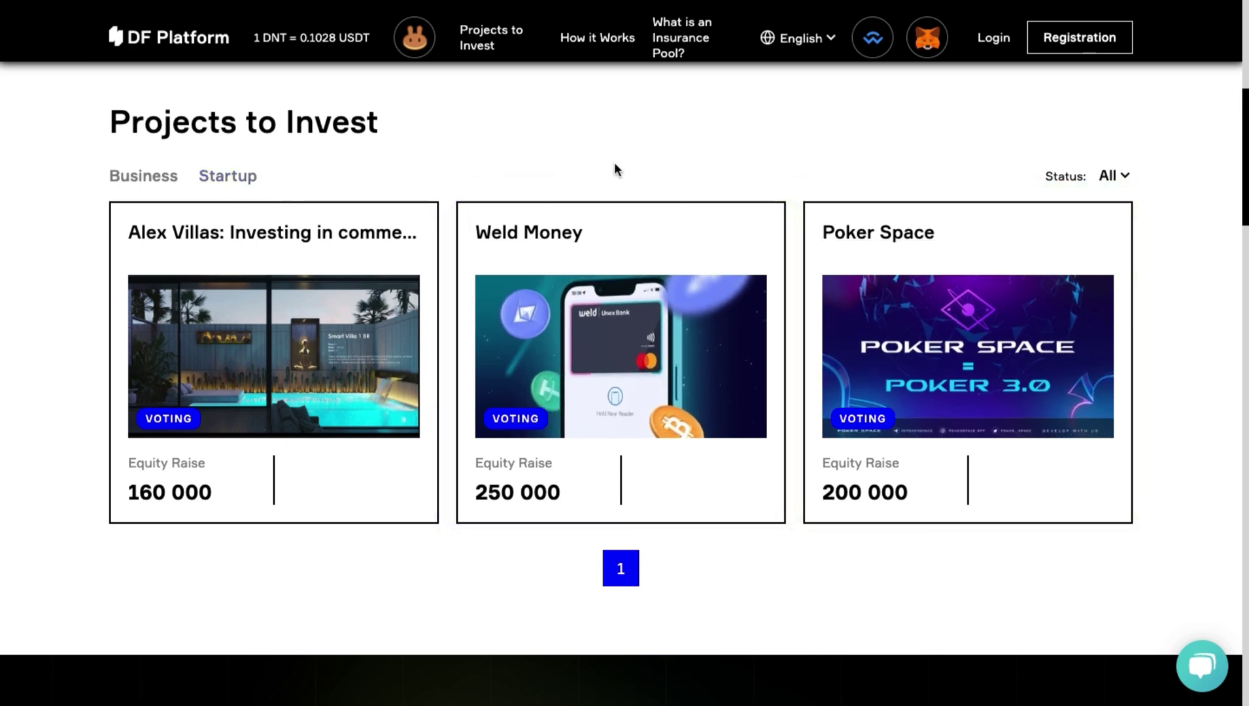
left_click(1104, 41)
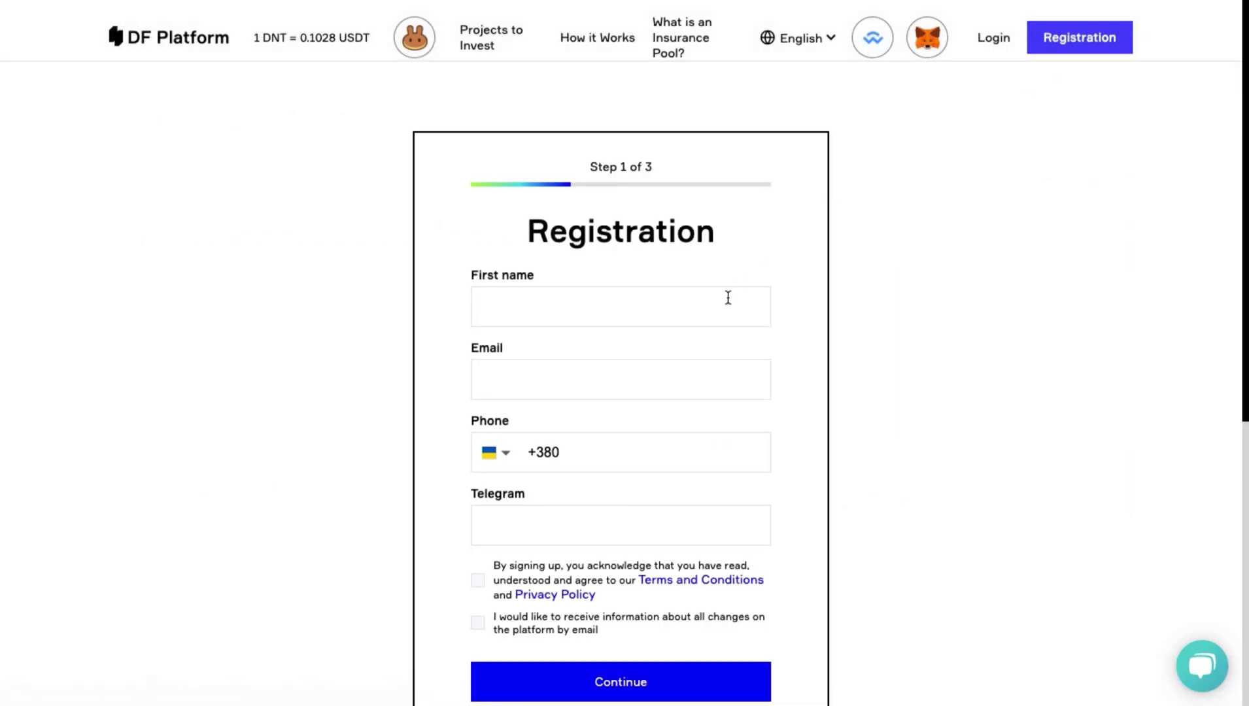
scroll(728, 297, "down", 1)
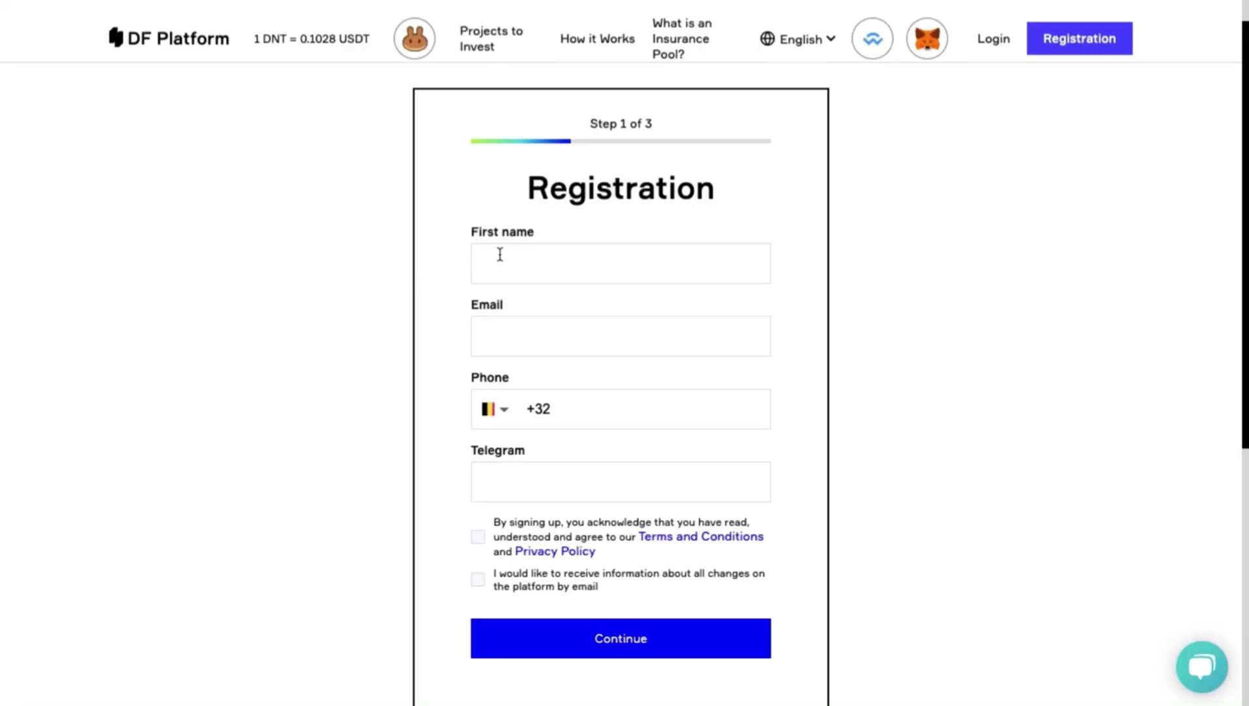
Enter the first name, e-mail address and phone number, trimming the duplicated country code.
left_click(499, 254)
type("Siri")
type("Test@")
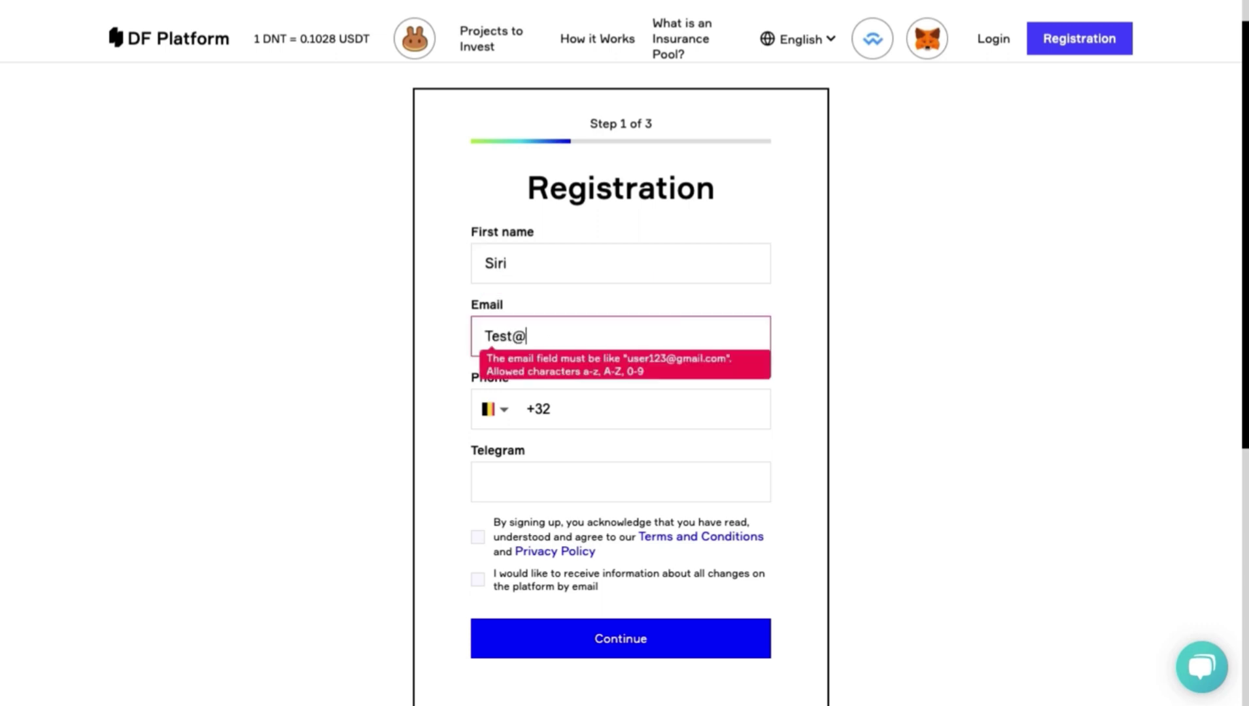
type("gmail.com")
key("ctrl+v")
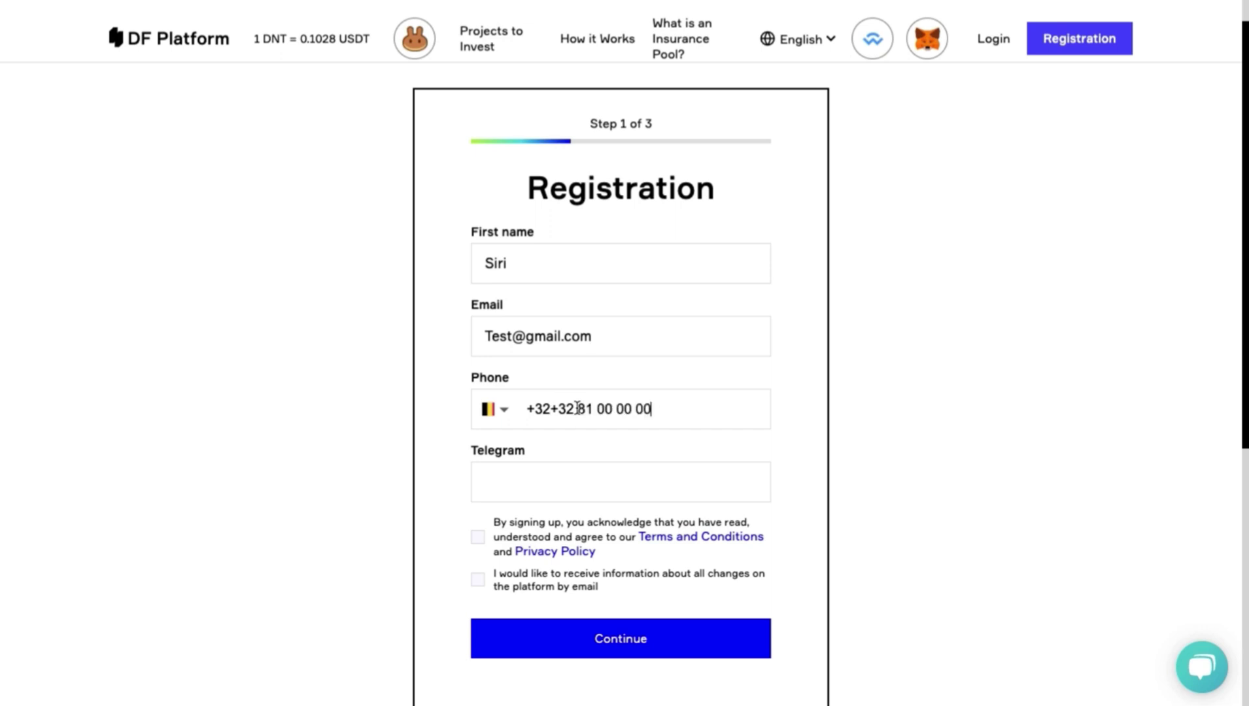
key("BackSpace")
key("BackSpace")
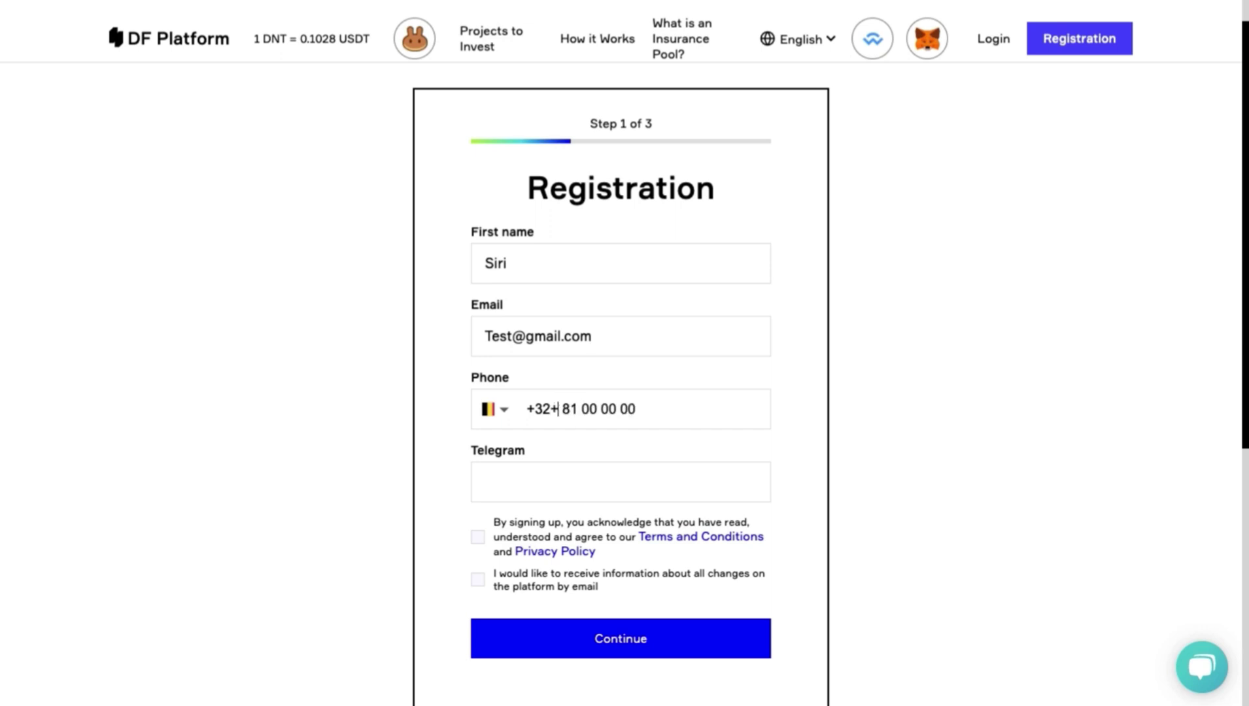
key("BackSpace")
Add the Telegram handle, opt into email updates, and submit Step 1.
left_click(552, 481)
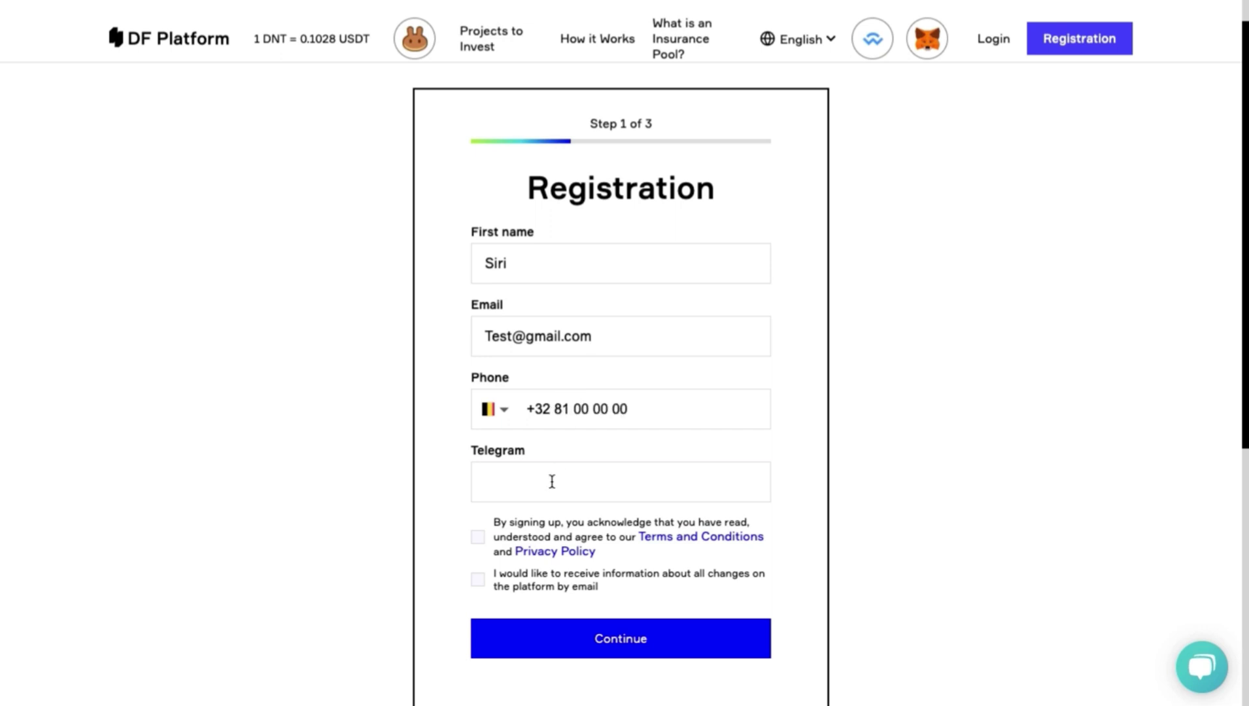
type("@test")
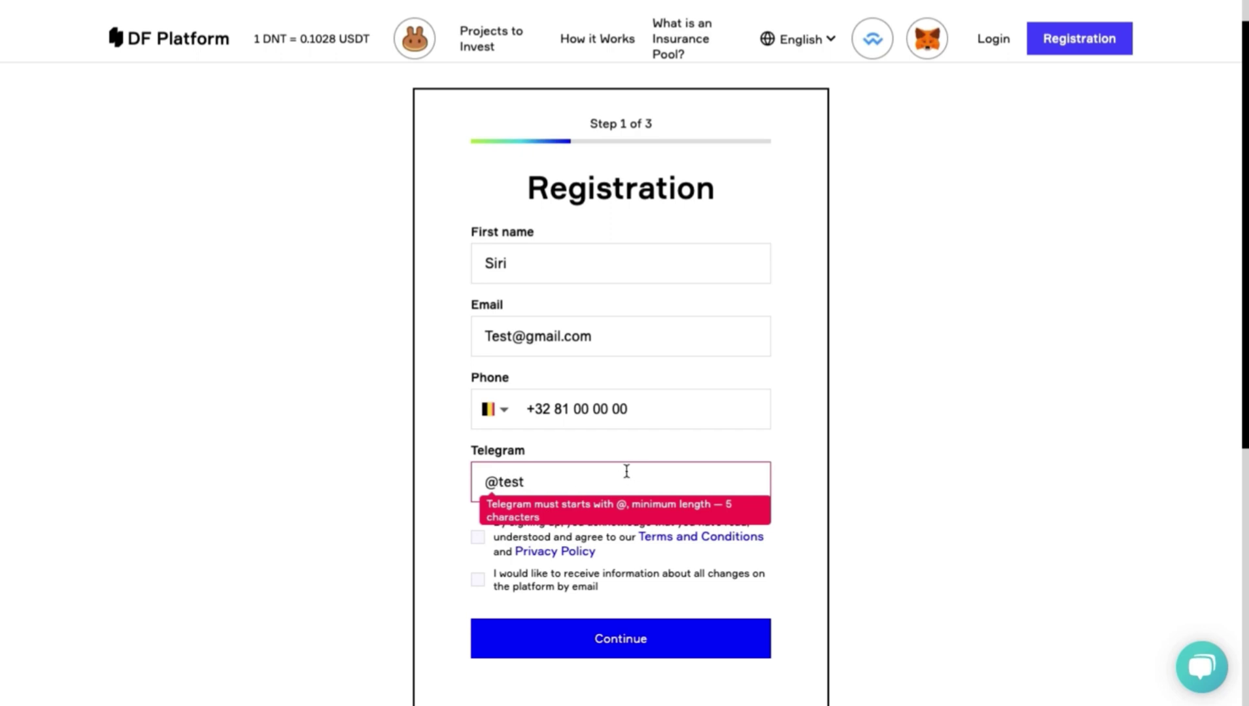
type("33")
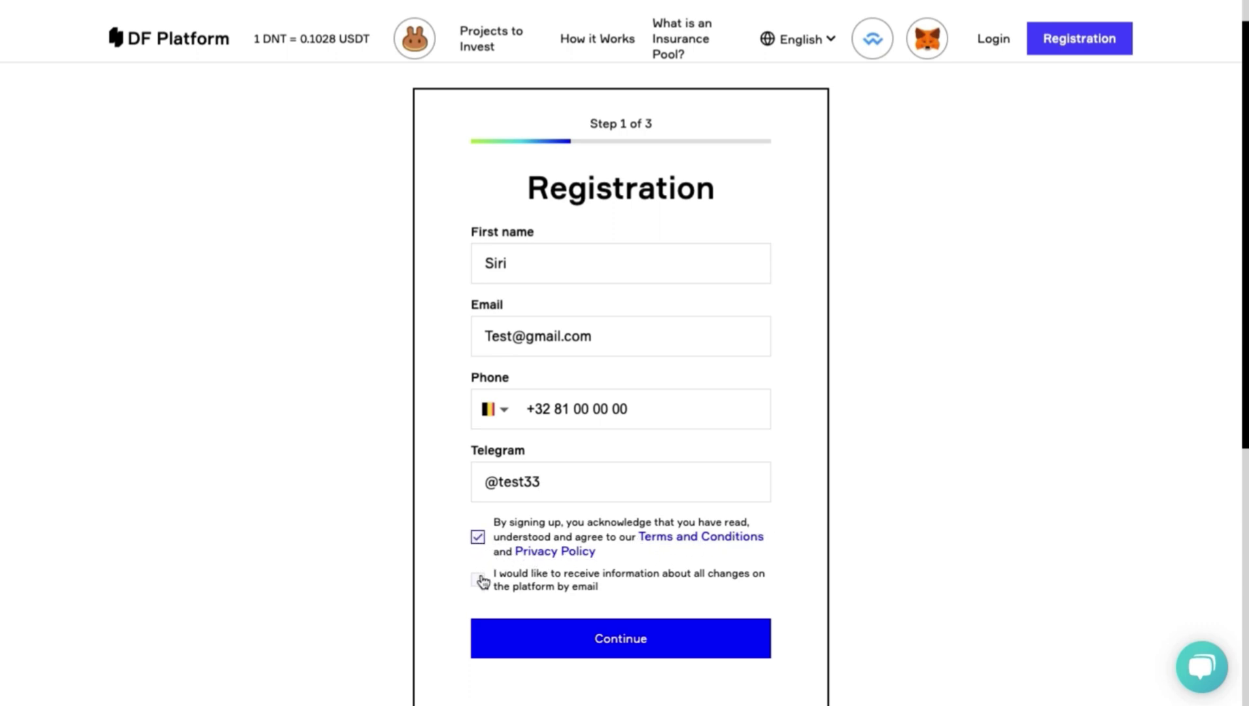
left_click(478, 580)
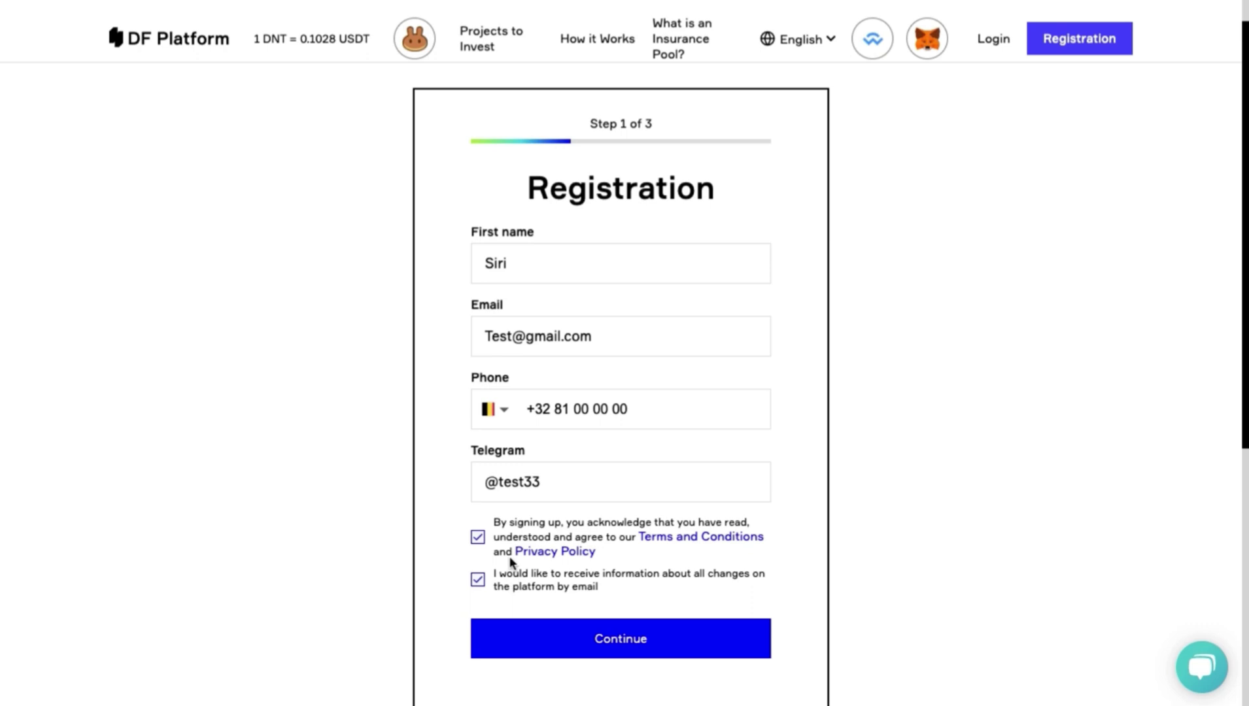
left_click(575, 629)
Enter and repeat the account password, then submit Step 2.
left_click(478, 309)
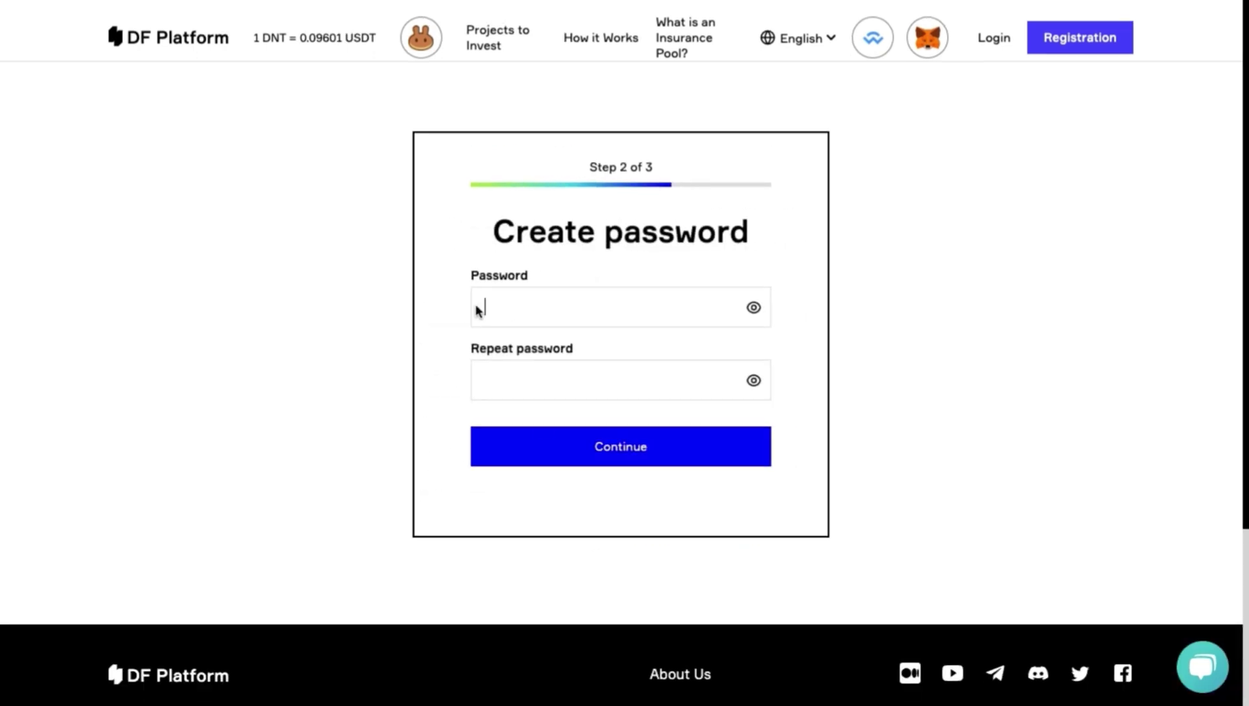
type("a1234")
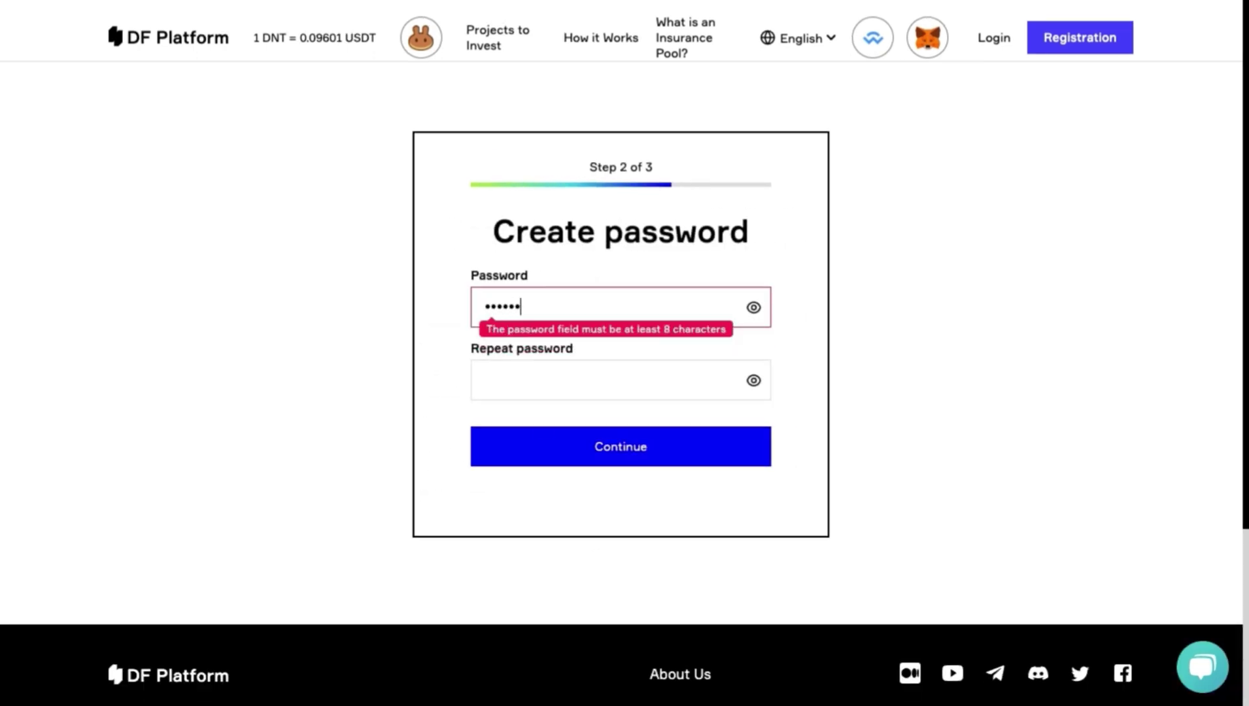
left_click(492, 380)
type("a1")
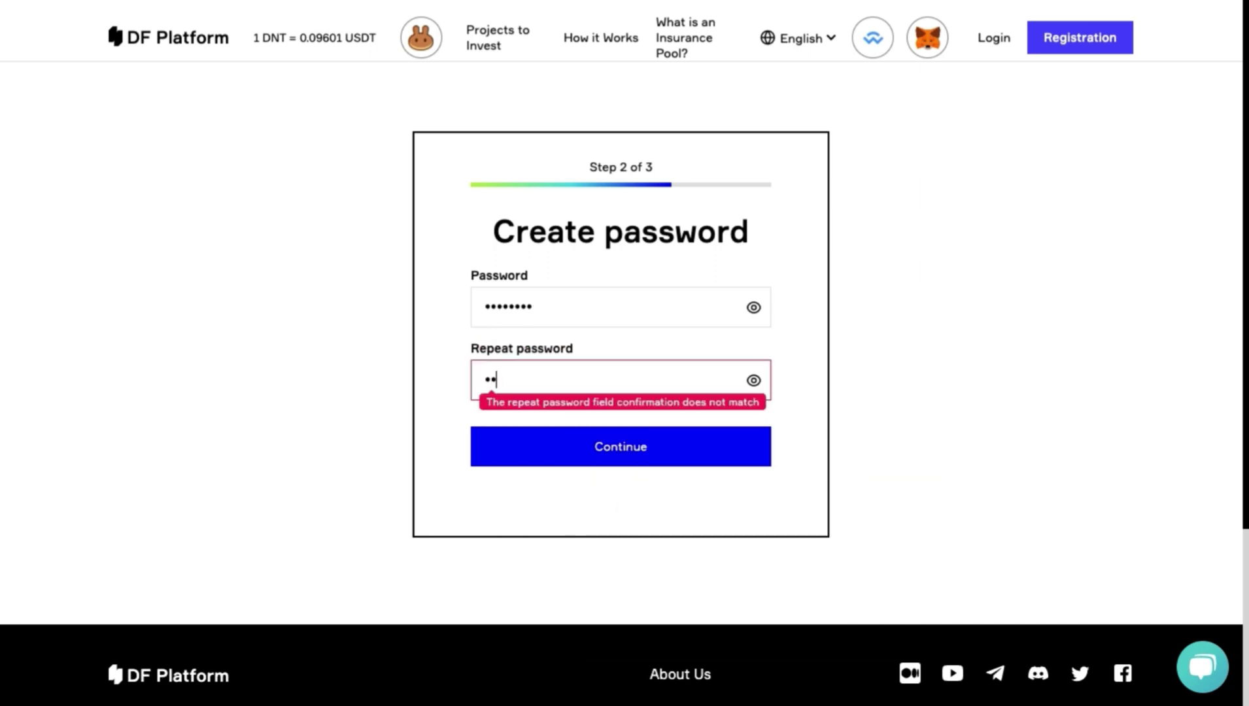
type("cd1234")
left_click(535, 443)
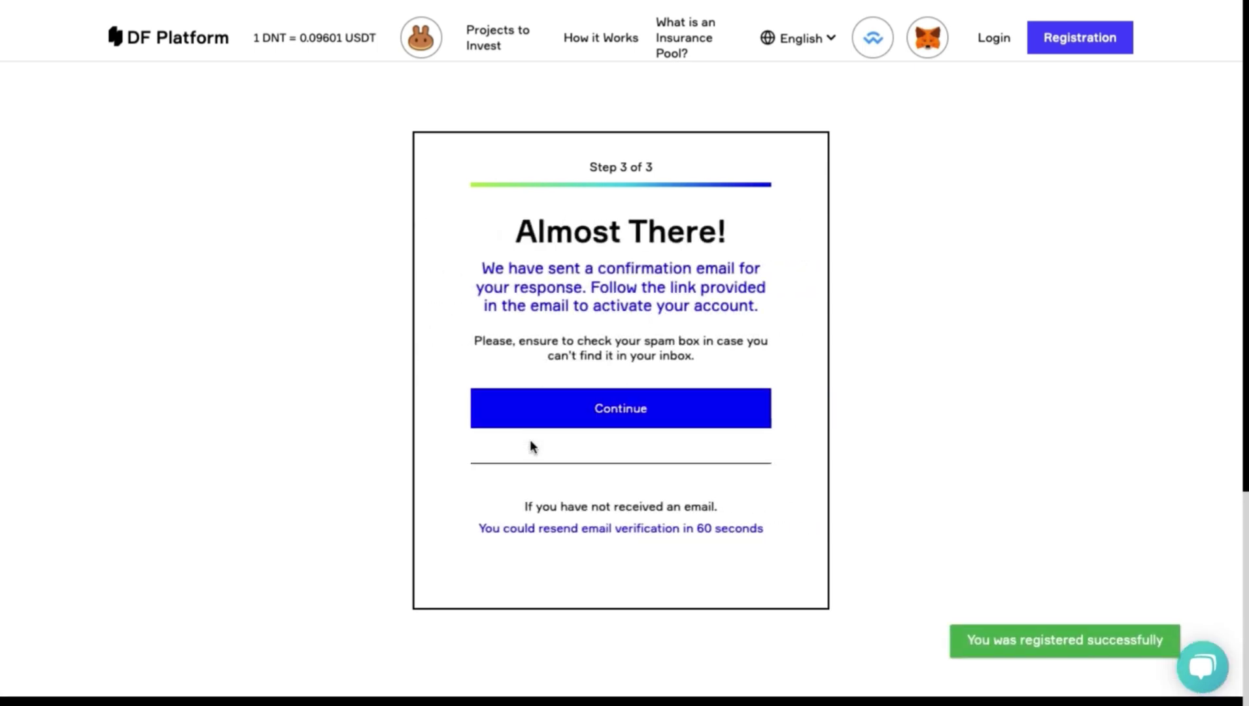
Open the 'Please Confirm Your E-mail Address' message and follow its confirmation link.
scroll(531, 442, "down", 2)
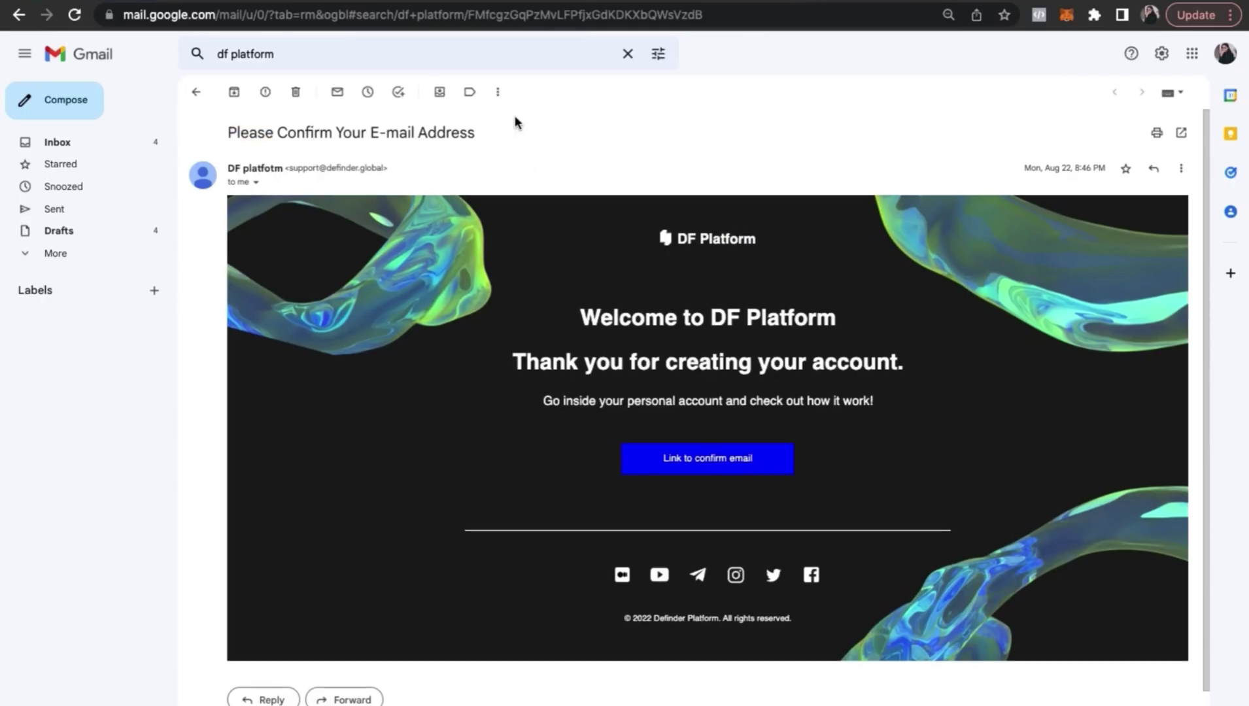
triple_click(503, 141)
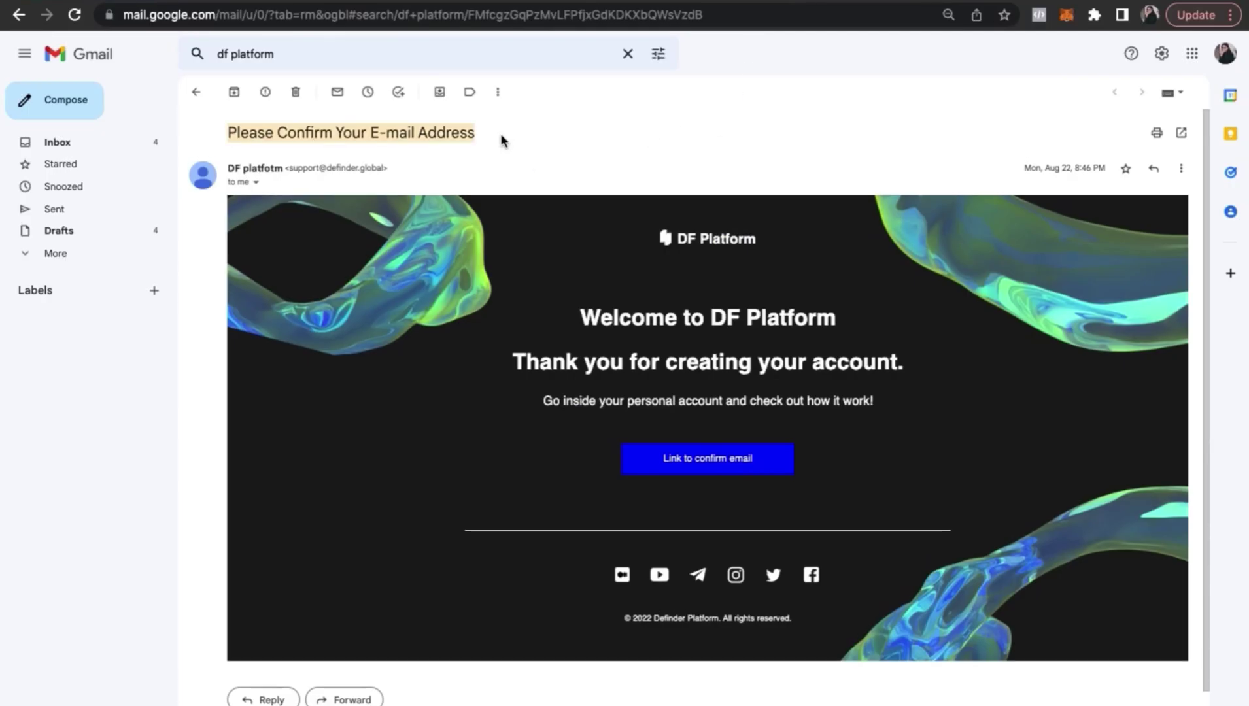
left_click(658, 458)
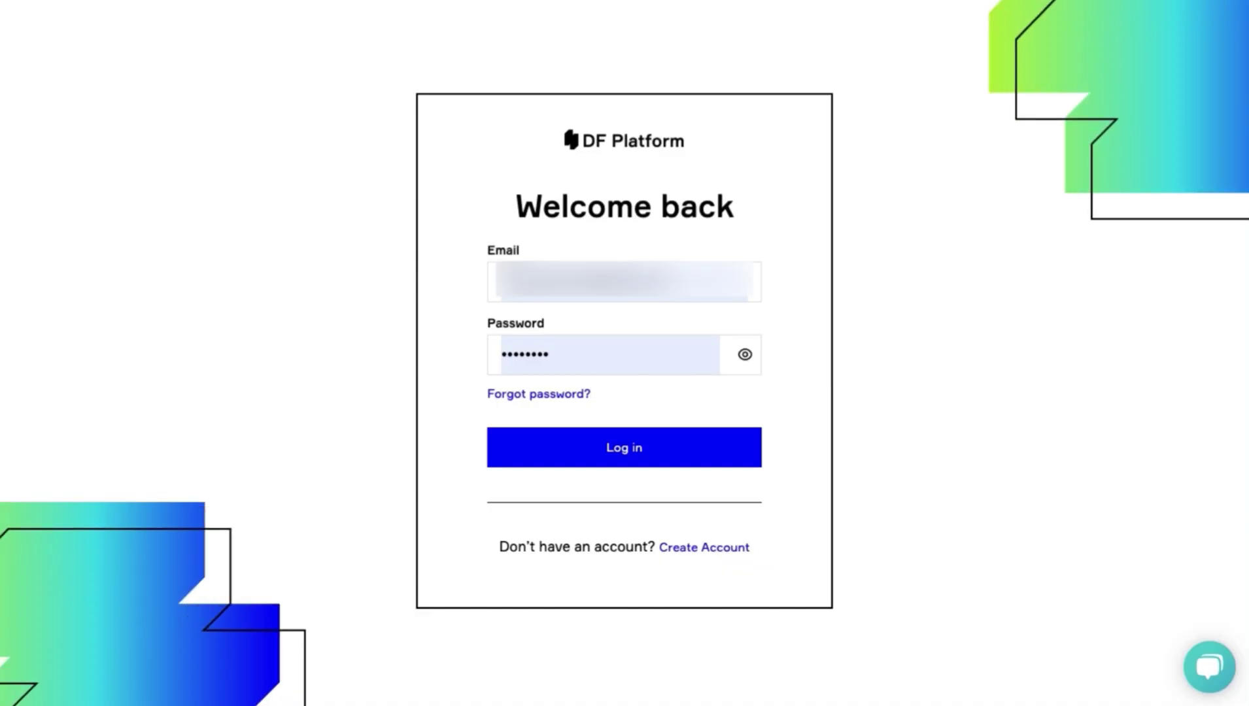
Log in from the Welcome back page to reach the Account info page.
left_click(614, 456)
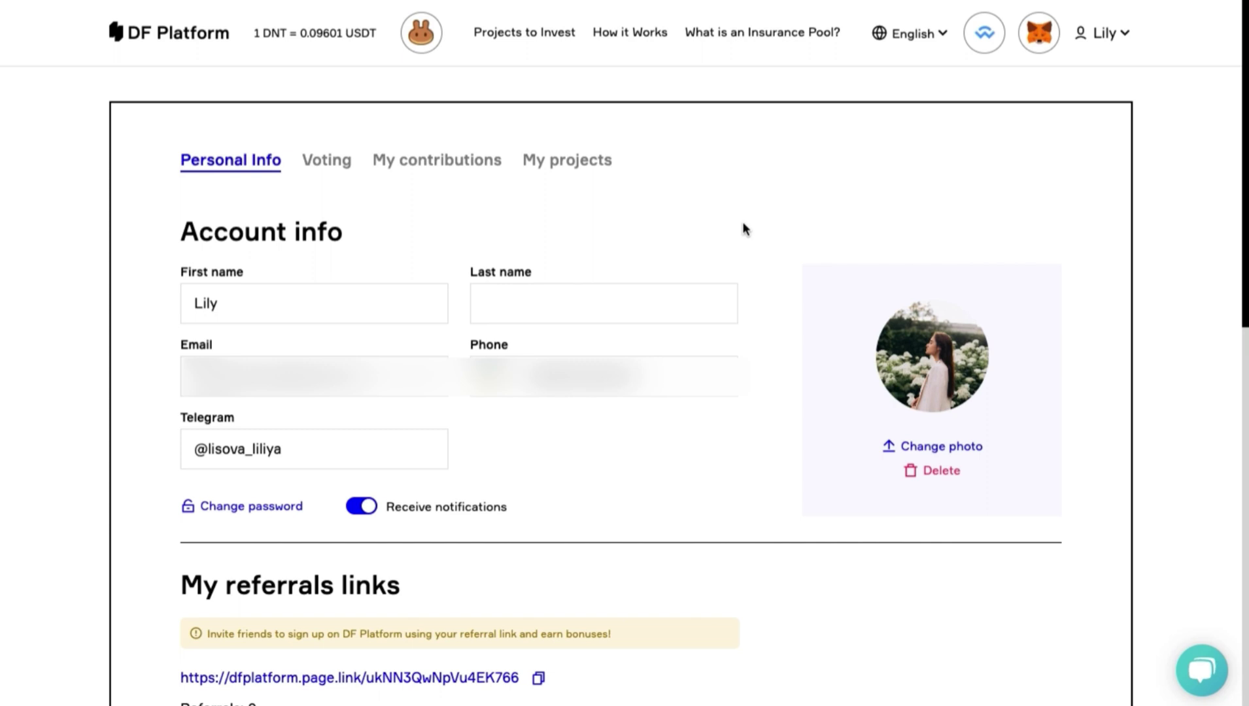
Check the Voting tab's Poker Space and Weld Money votes, then view the empty My contributions tab.
left_click(325, 160)
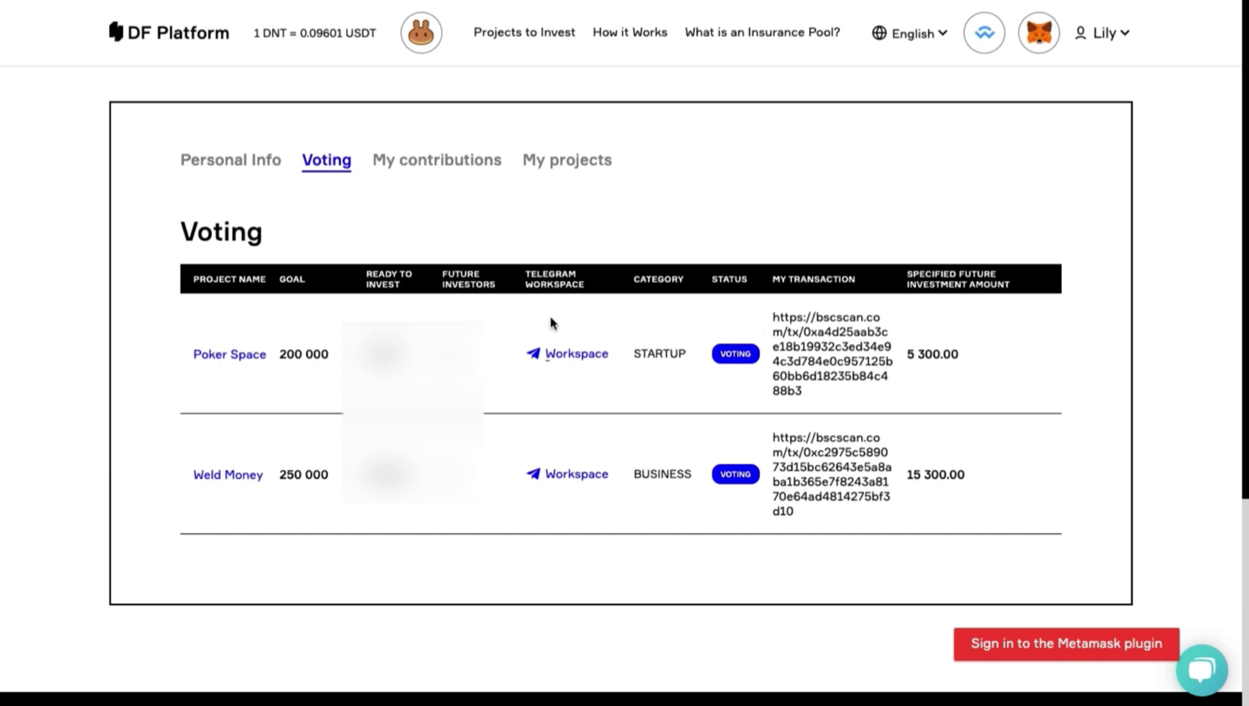
left_click(221, 480)
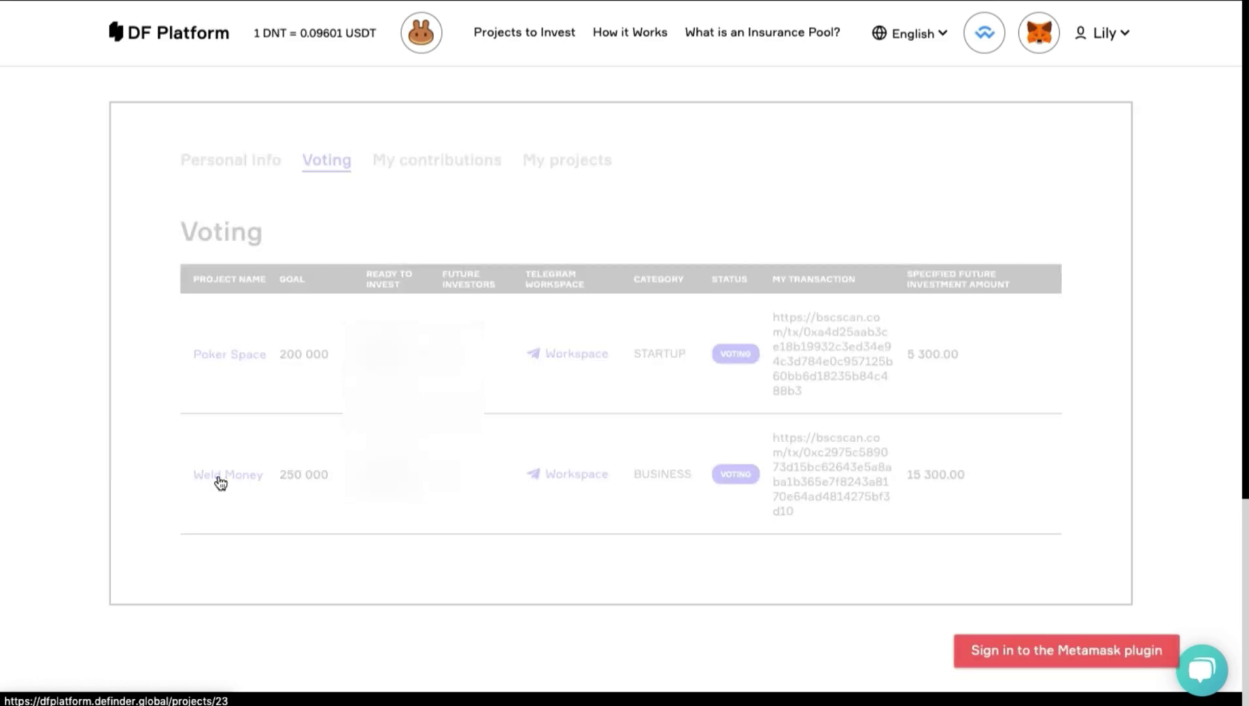
scroll(485, 453, "down", 3)
scroll(487, 446, "left", 5)
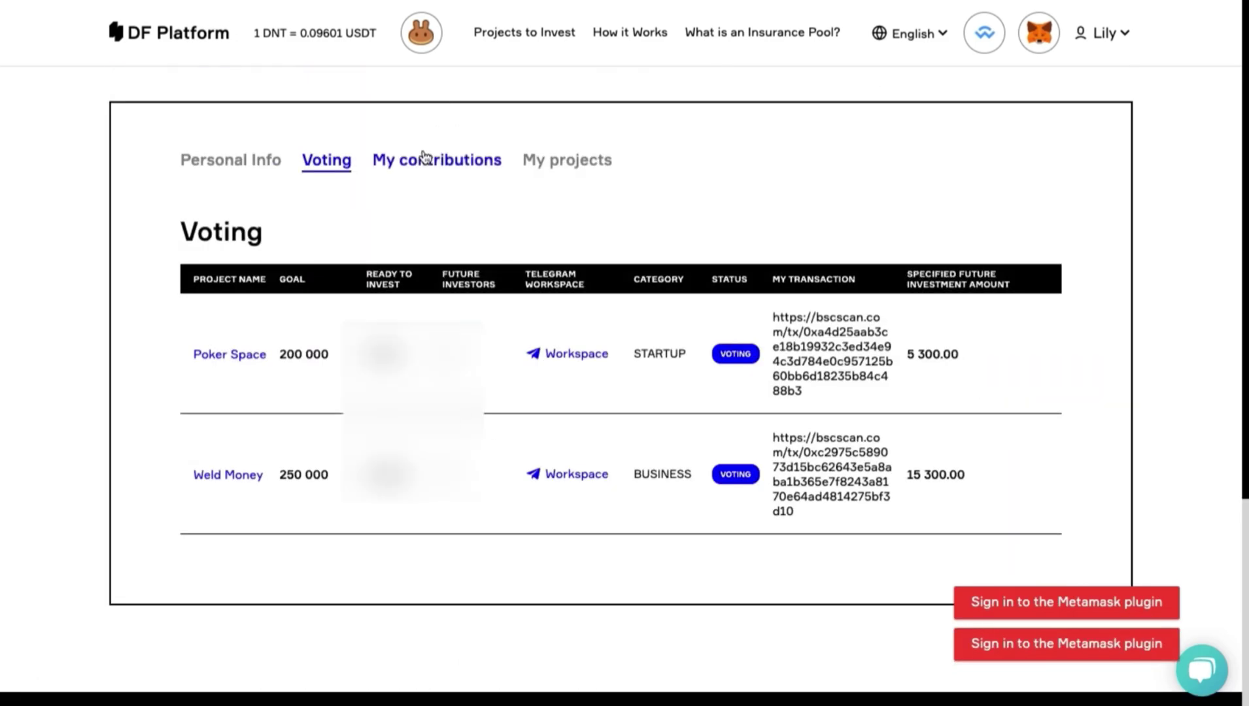
left_click(424, 158)
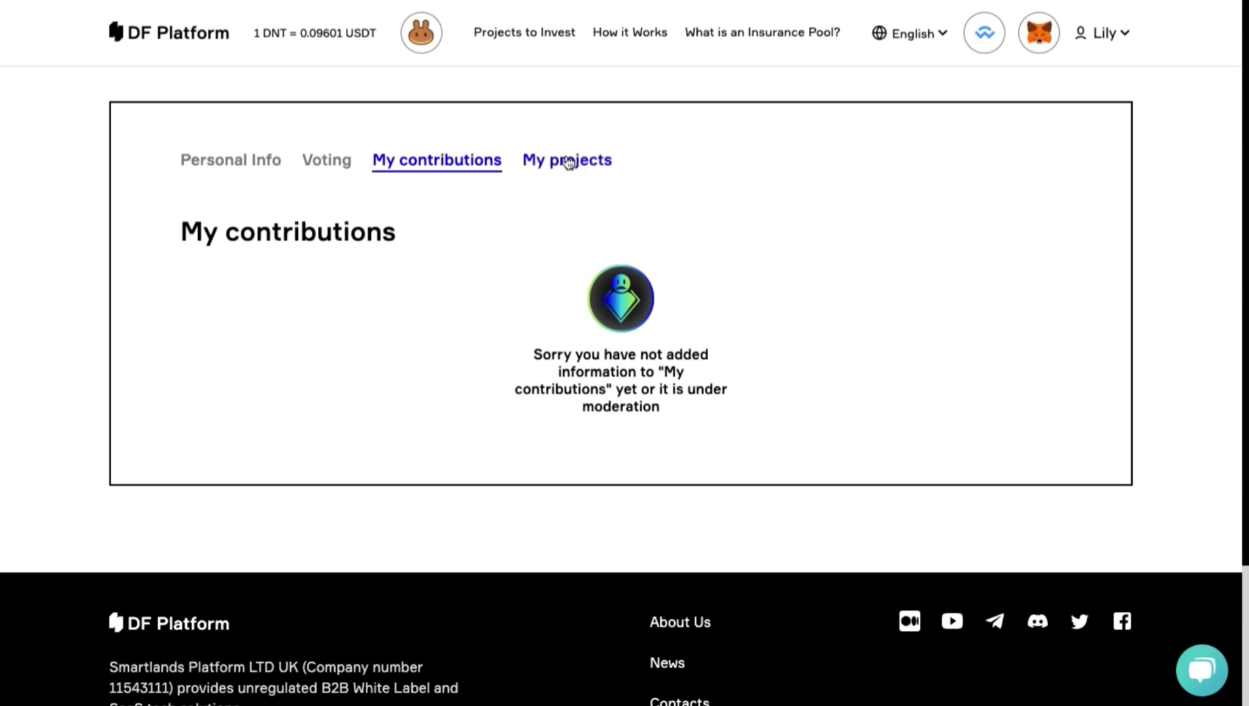
left_click(1106, 33)
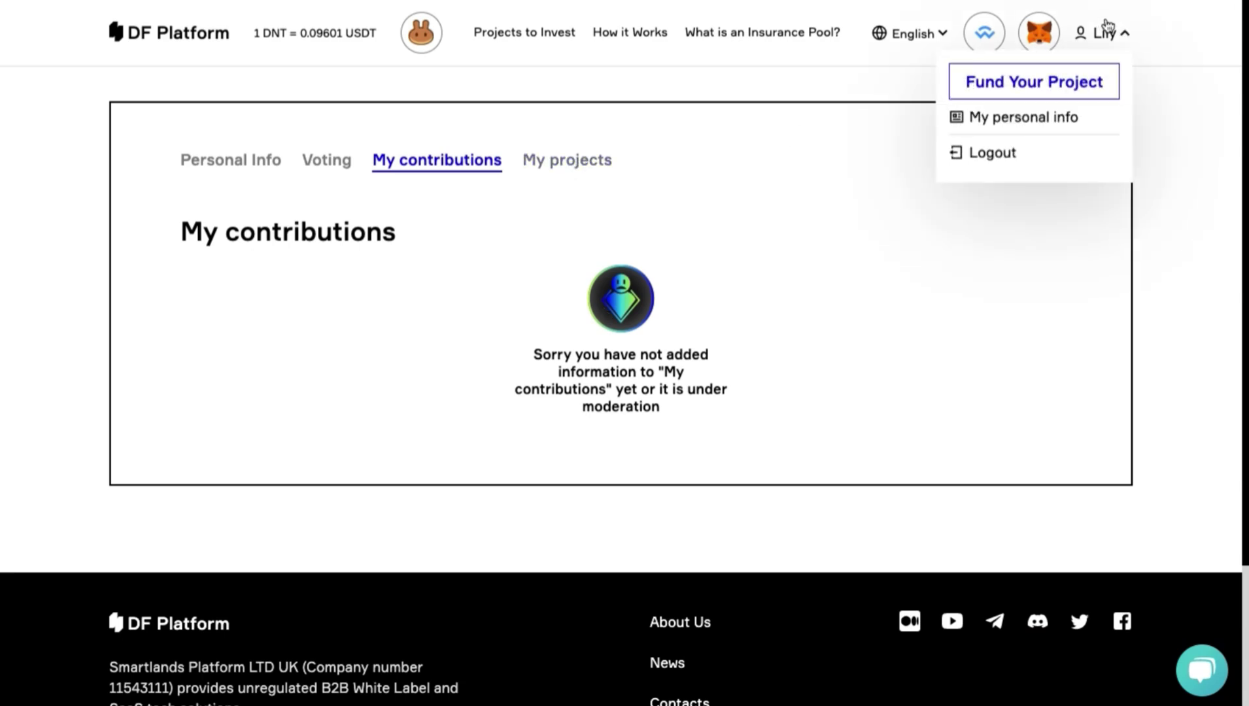
Scroll through the empty Create project form to Send for moderation, then return to Personal Info.
left_click(992, 85)
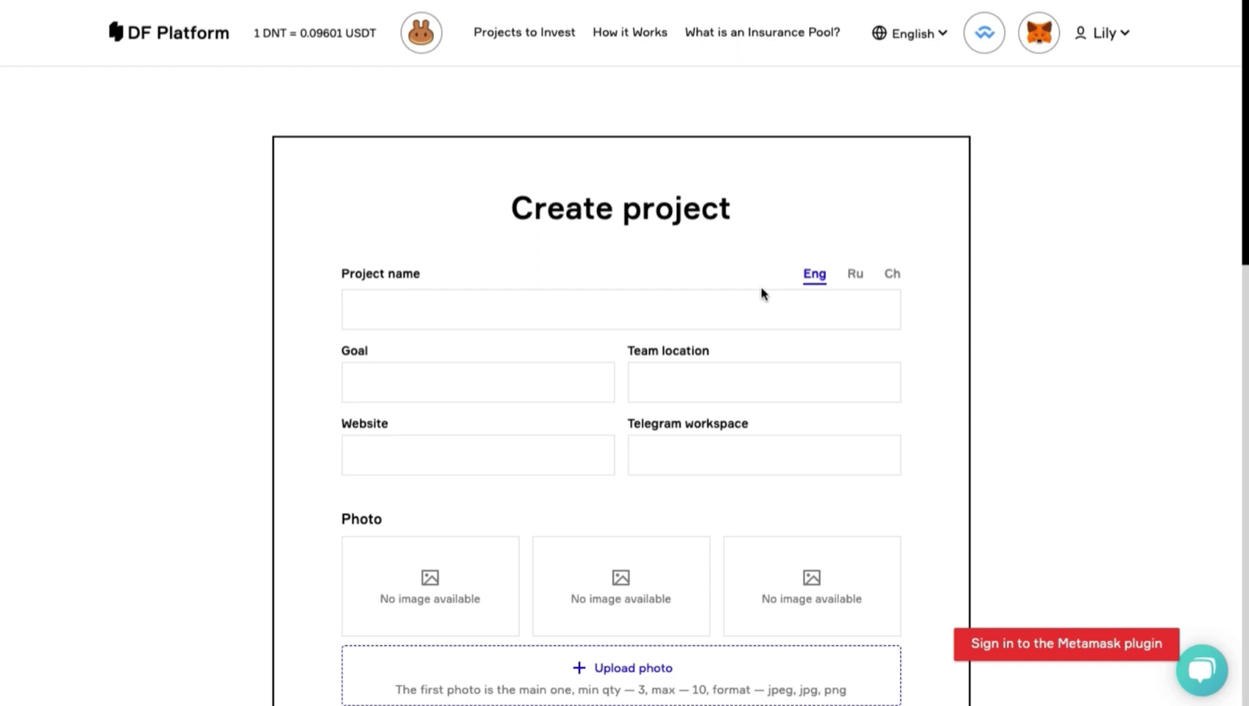
scroll(761, 289, "down", 2)
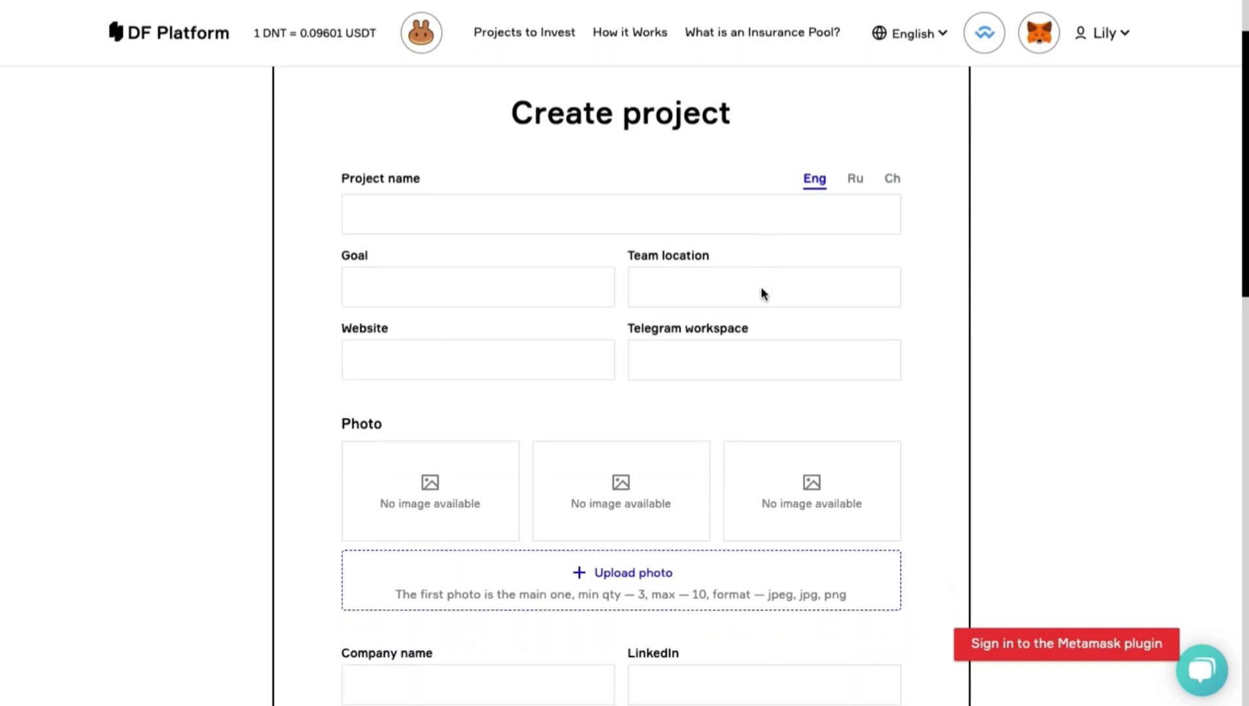
scroll(761, 288, "down", 5)
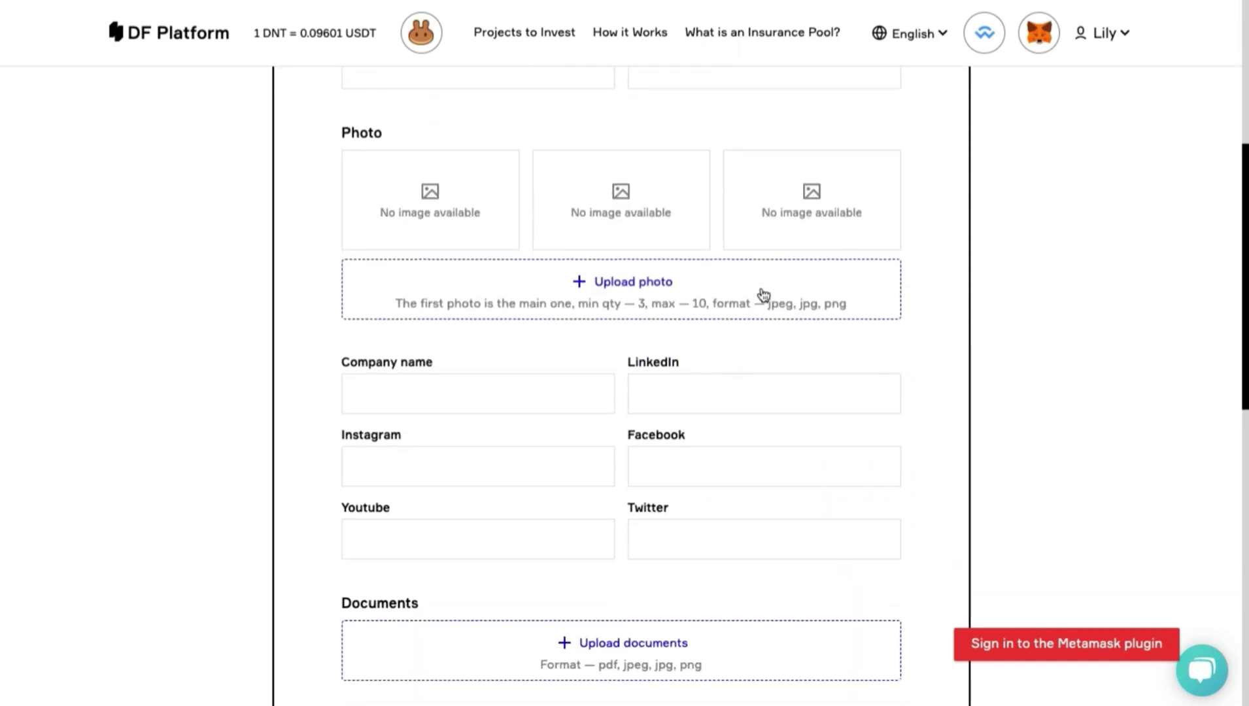
scroll(762, 288, "down", 5)
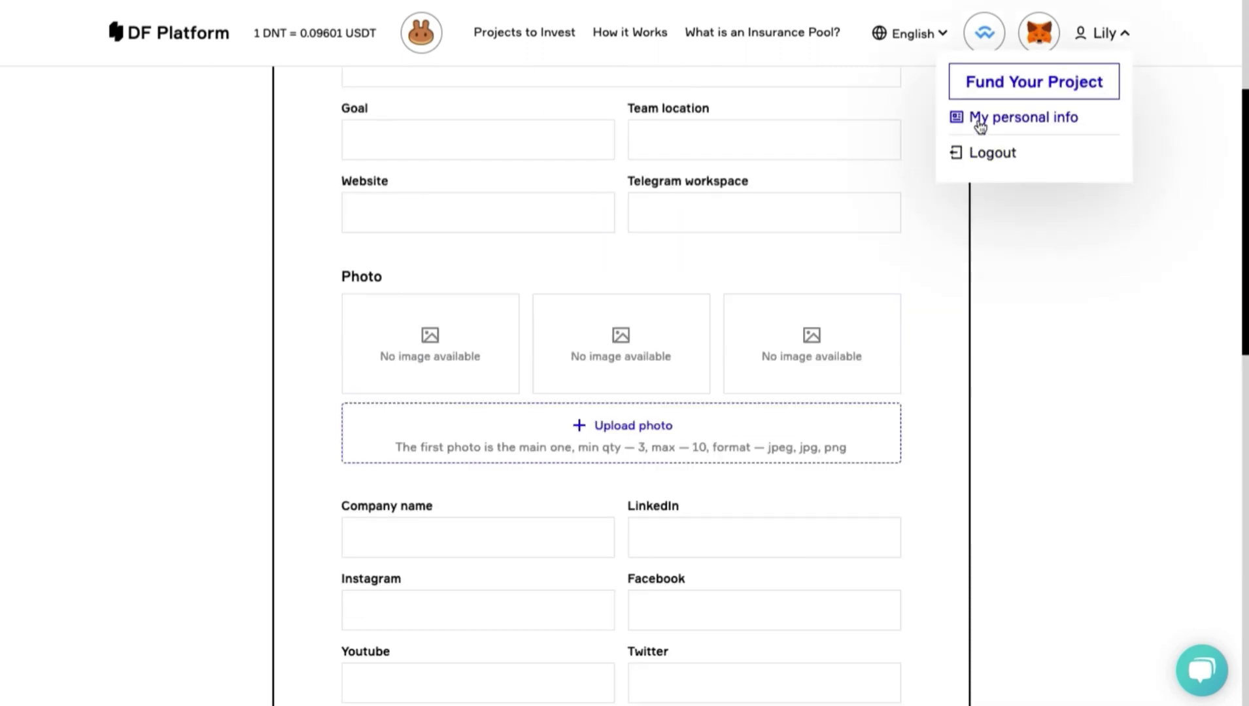
left_click(979, 119)
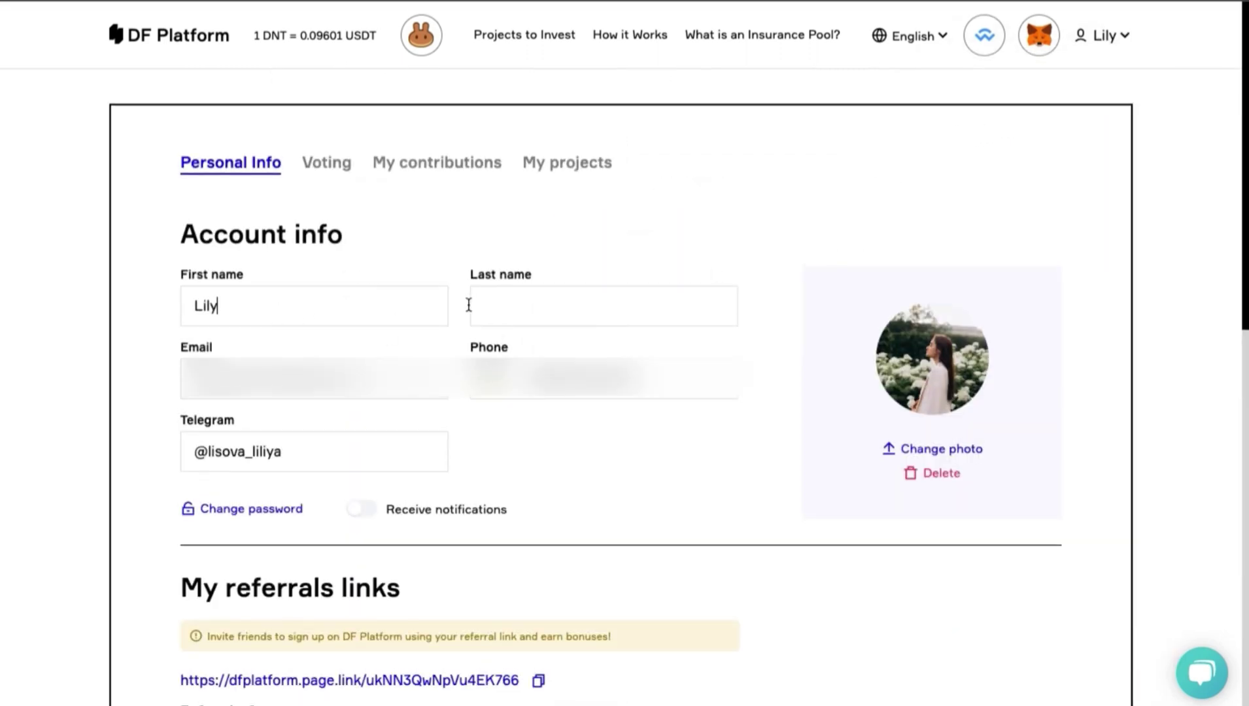
Copy the referral link and look over the Your wallets section.
scroll(530, 366, "down", 5)
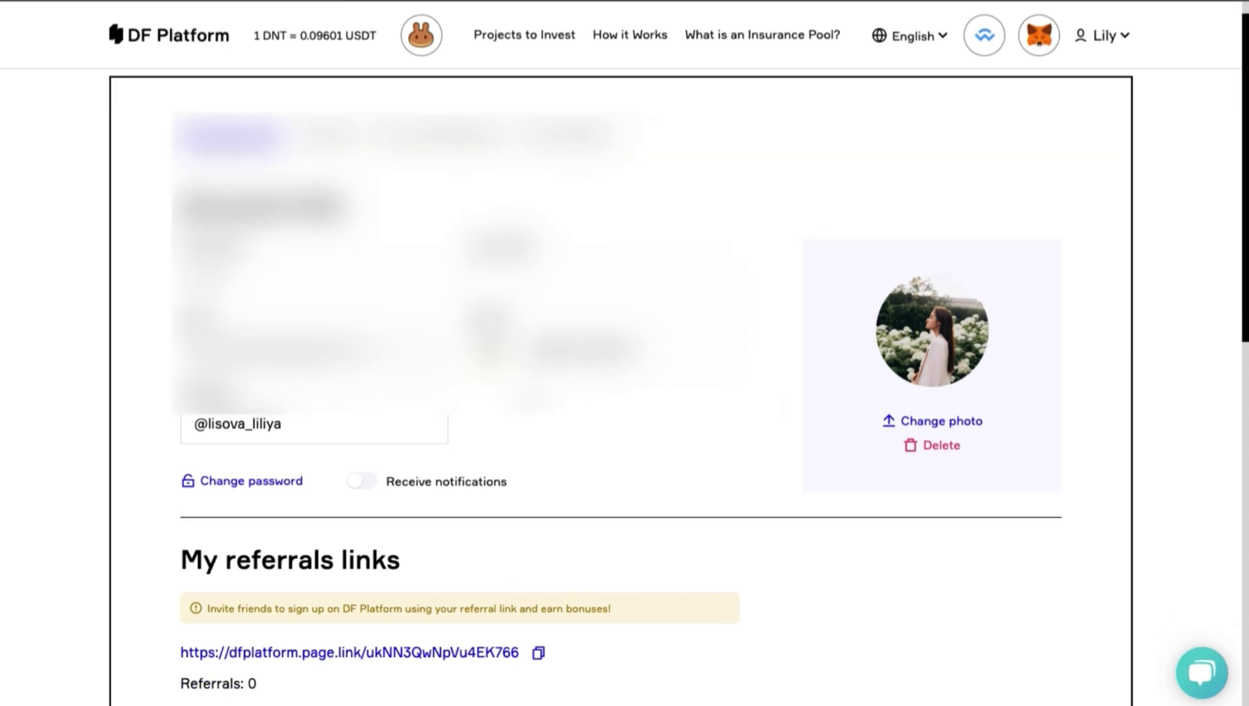
left_click(536, 399)
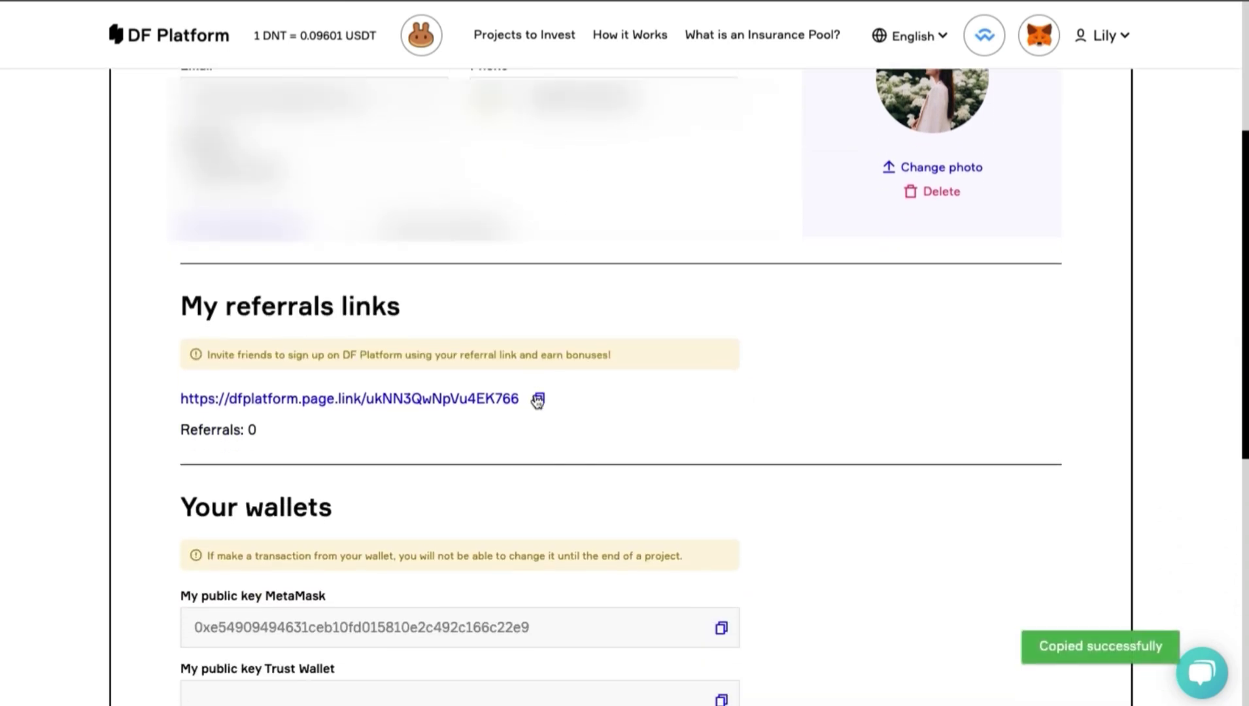
left_click(537, 399)
left_click(537, 399)
left_click(537, 399)
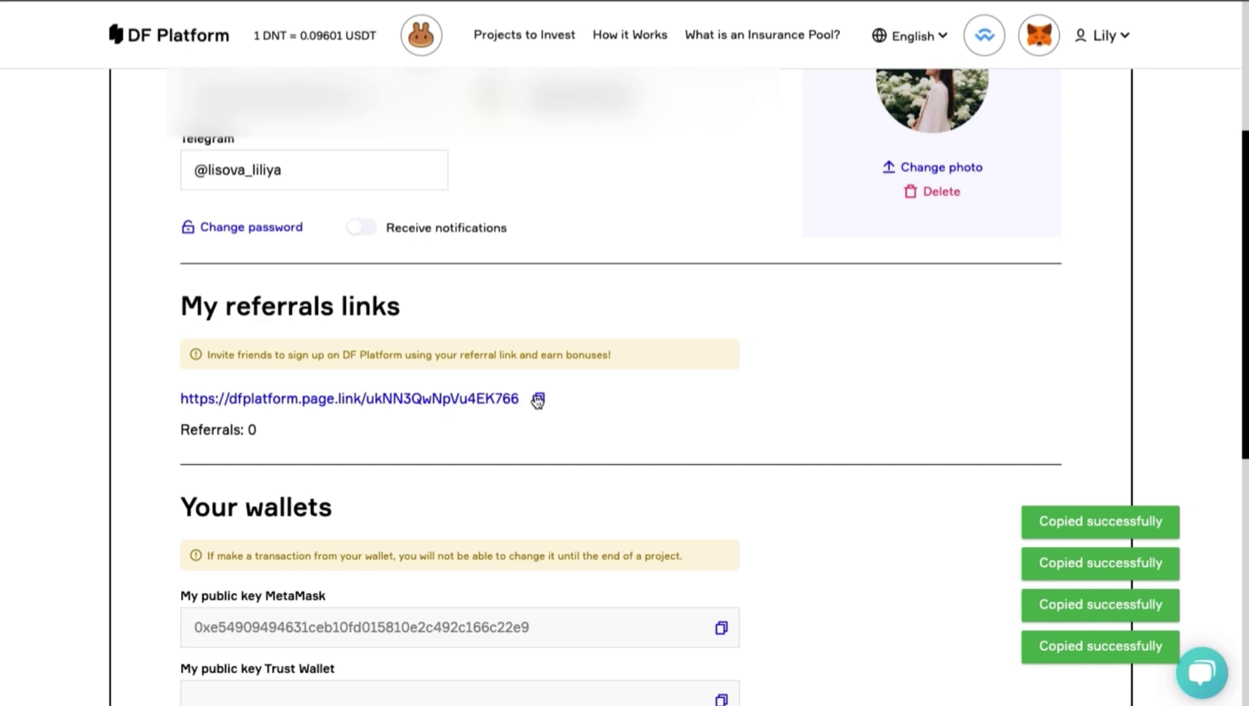
scroll(536, 398, "down", 3)
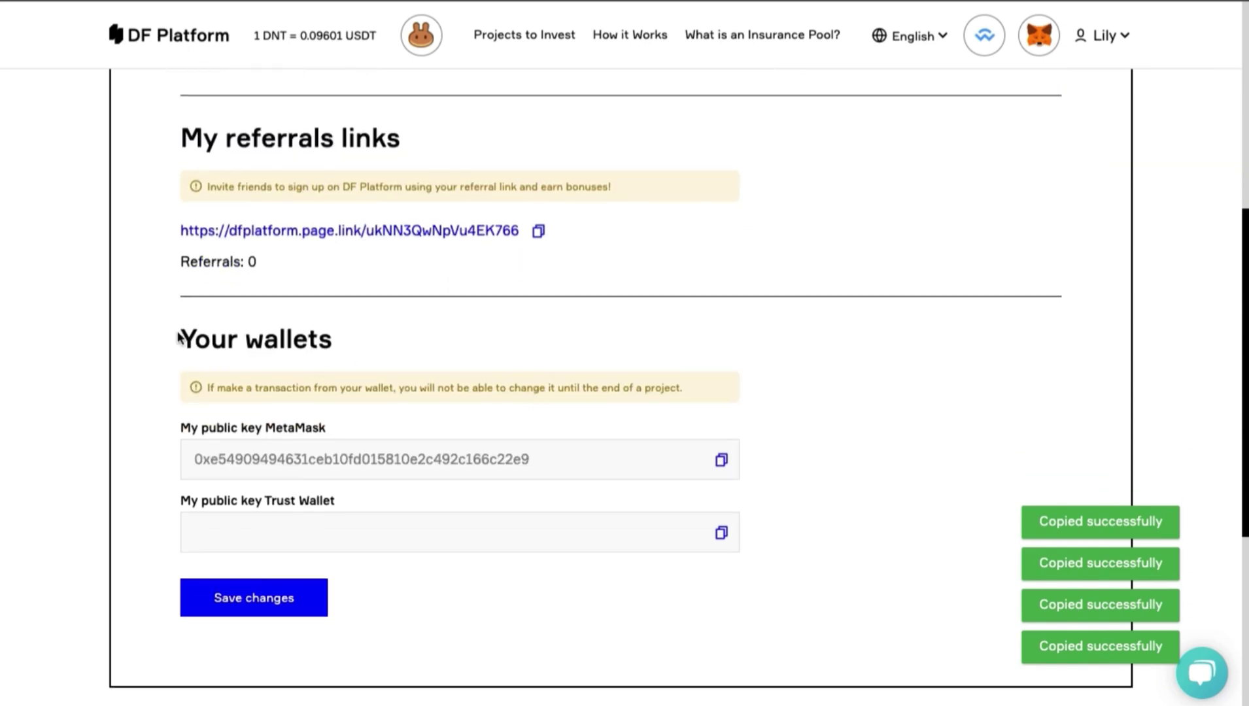
left_click_drag(178, 337, 348, 344)
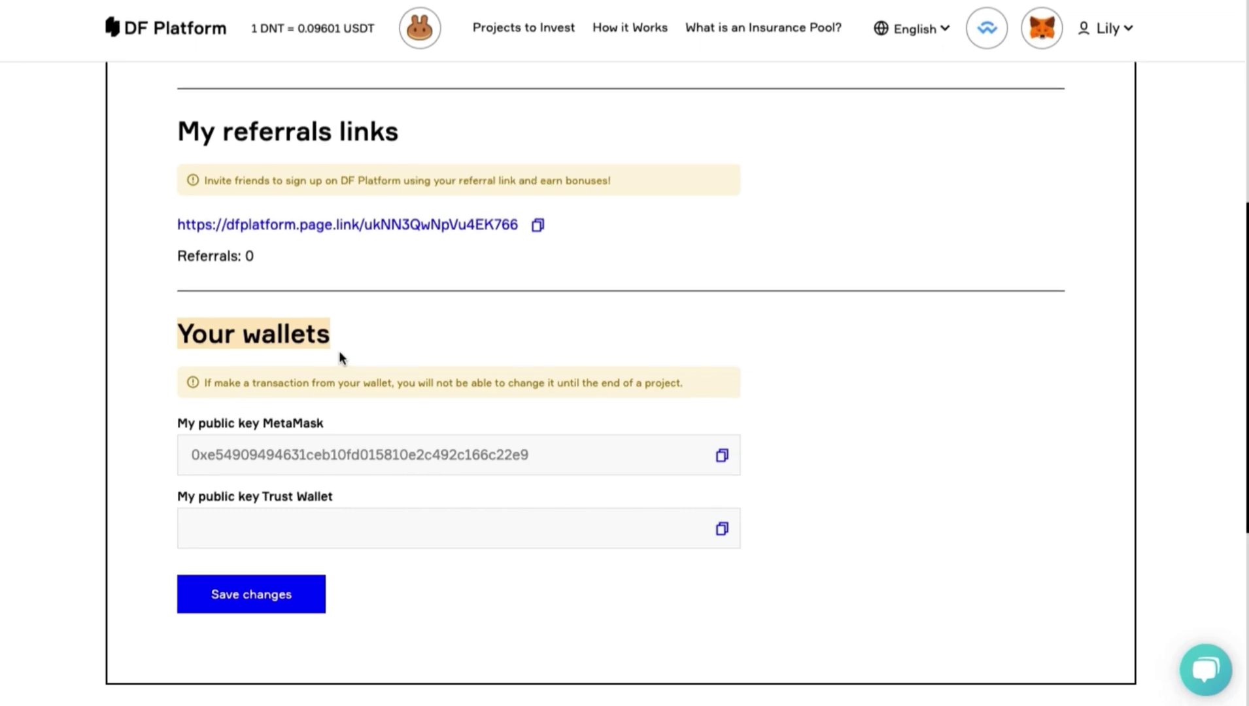
left_click(366, 354)
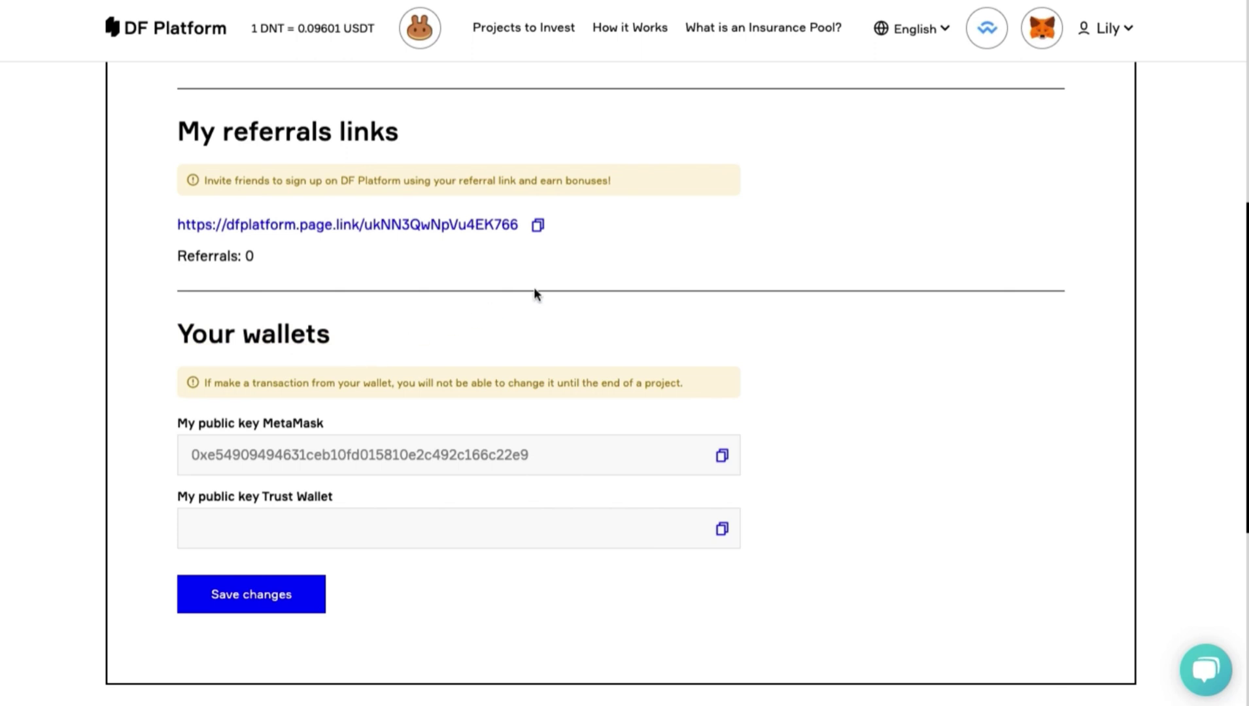
Try the WalletConnect and MetaMask header options, log back in, and choose Install MetaMask plugin.
left_click(991, 37)
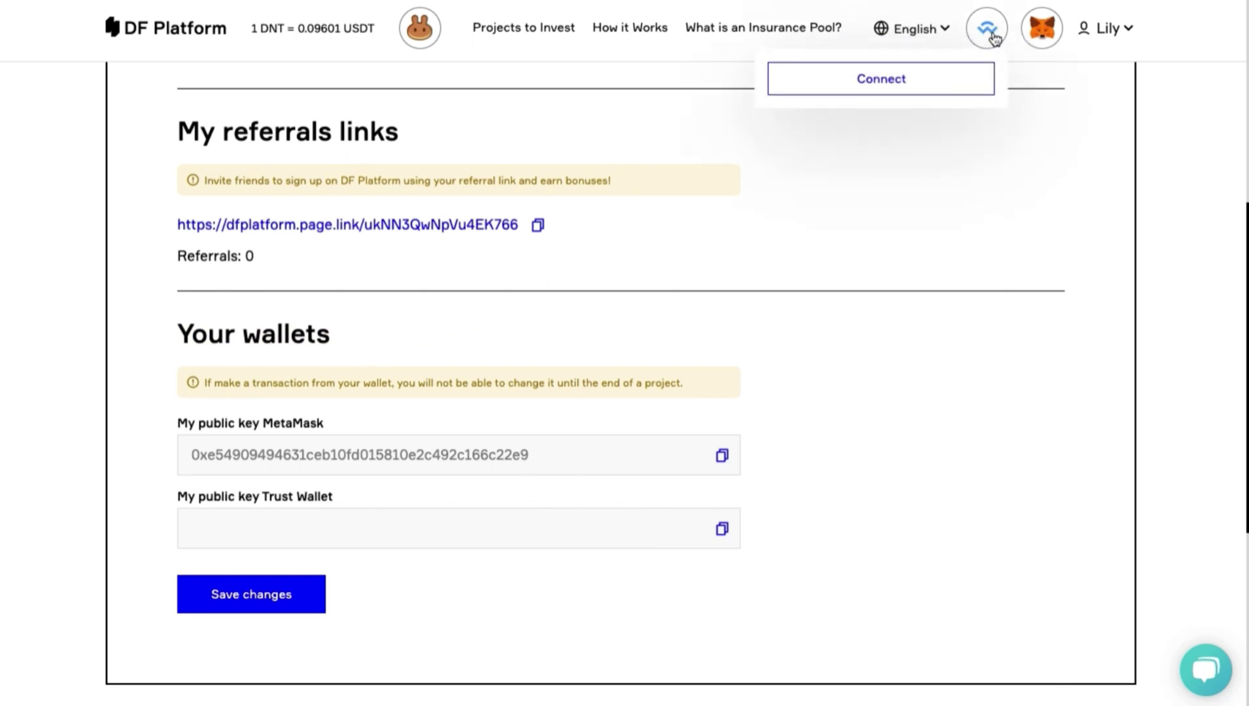
left_click(1055, 39)
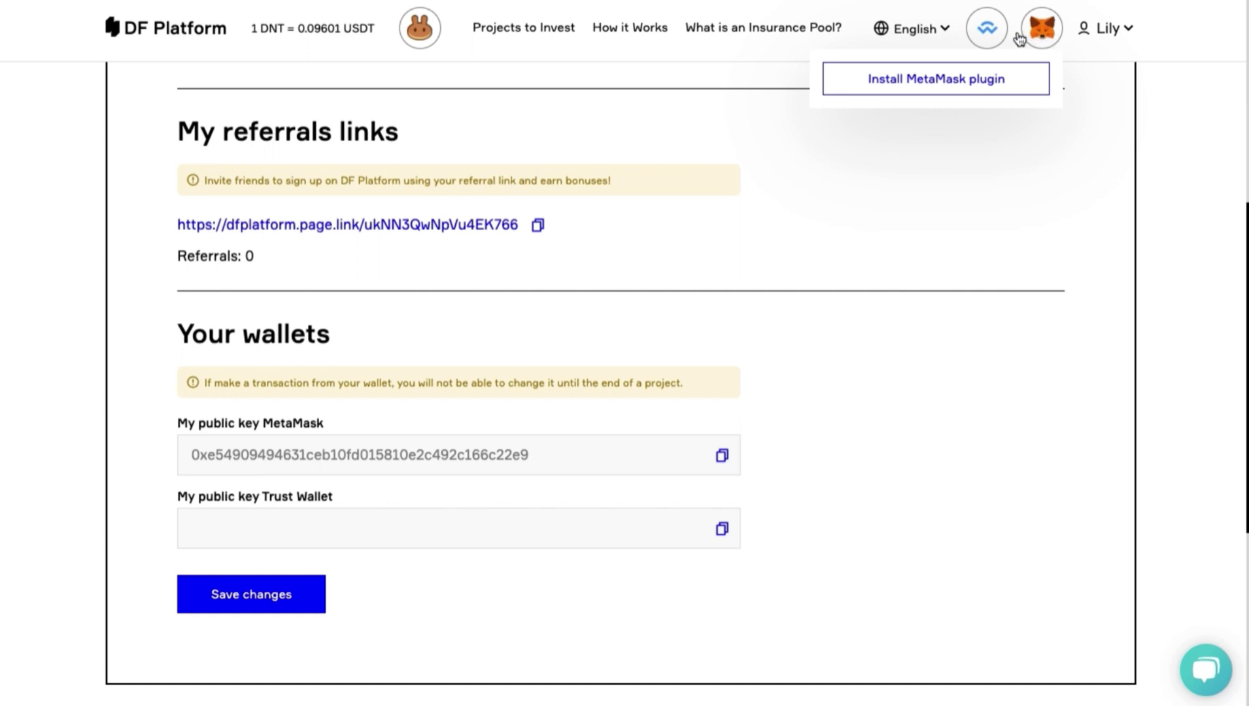
left_click(988, 38)
left_click(1043, 33)
left_click(991, 30)
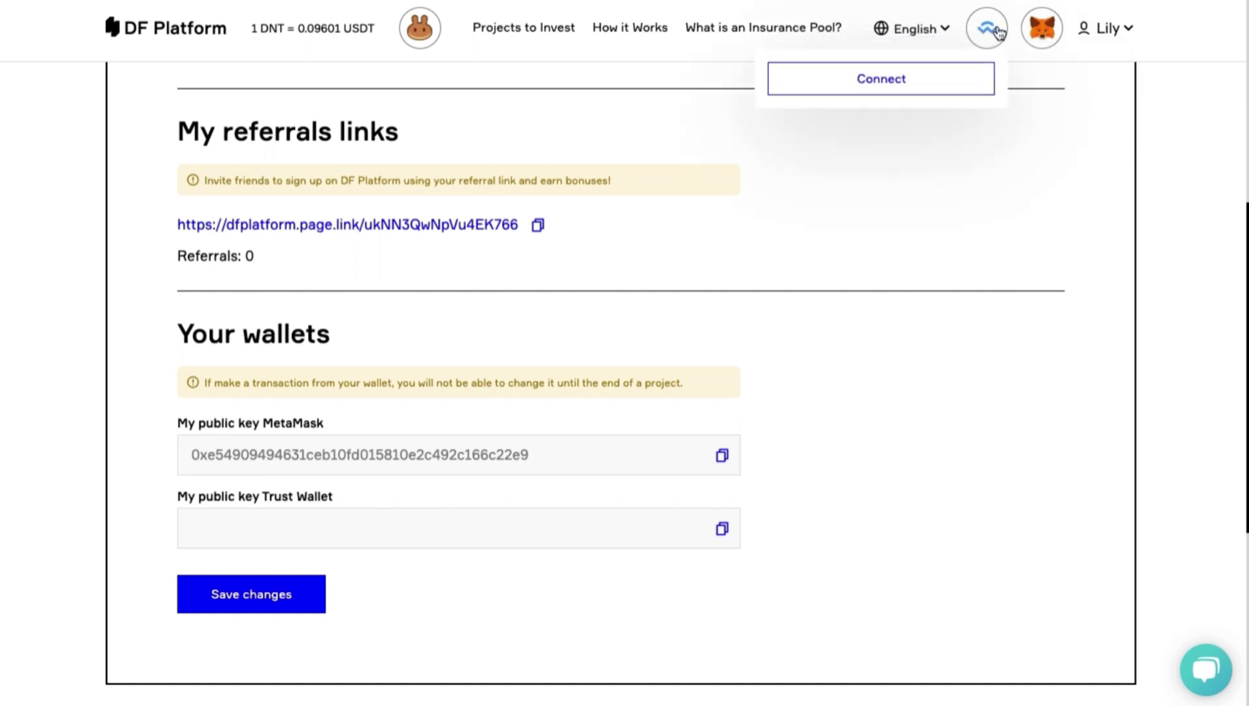
left_click(1040, 34)
left_click(1038, 34)
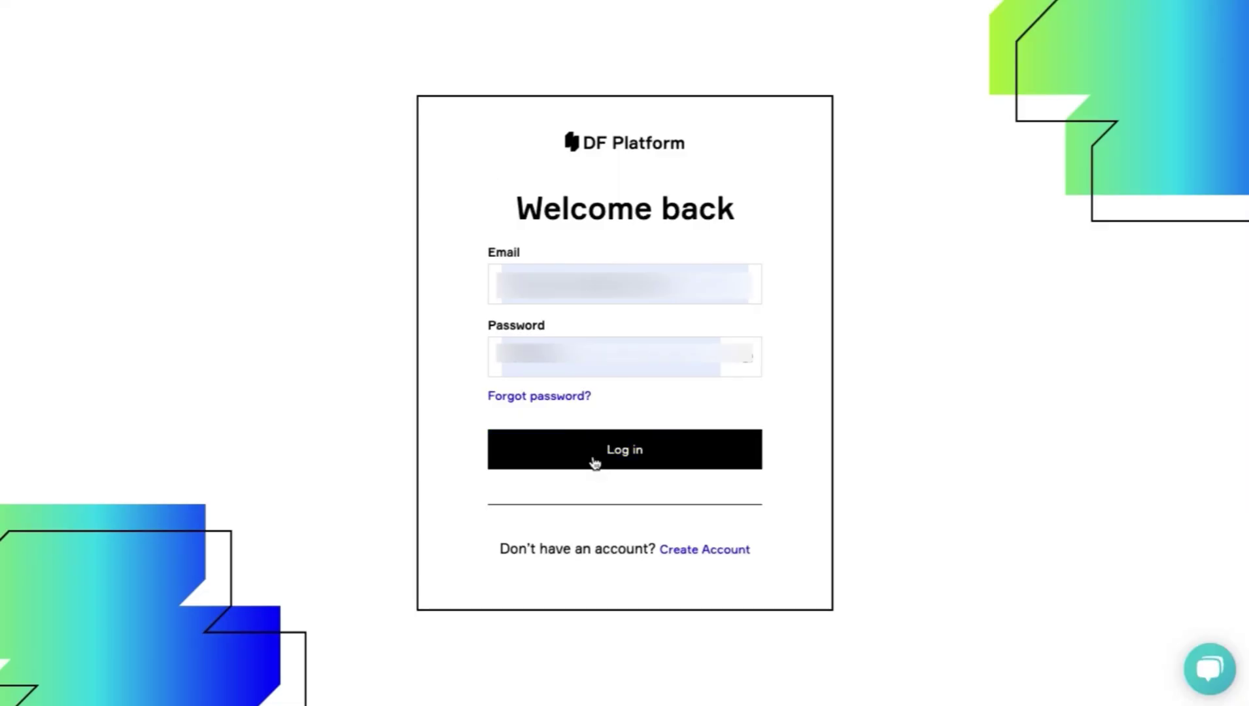
left_click(594, 463)
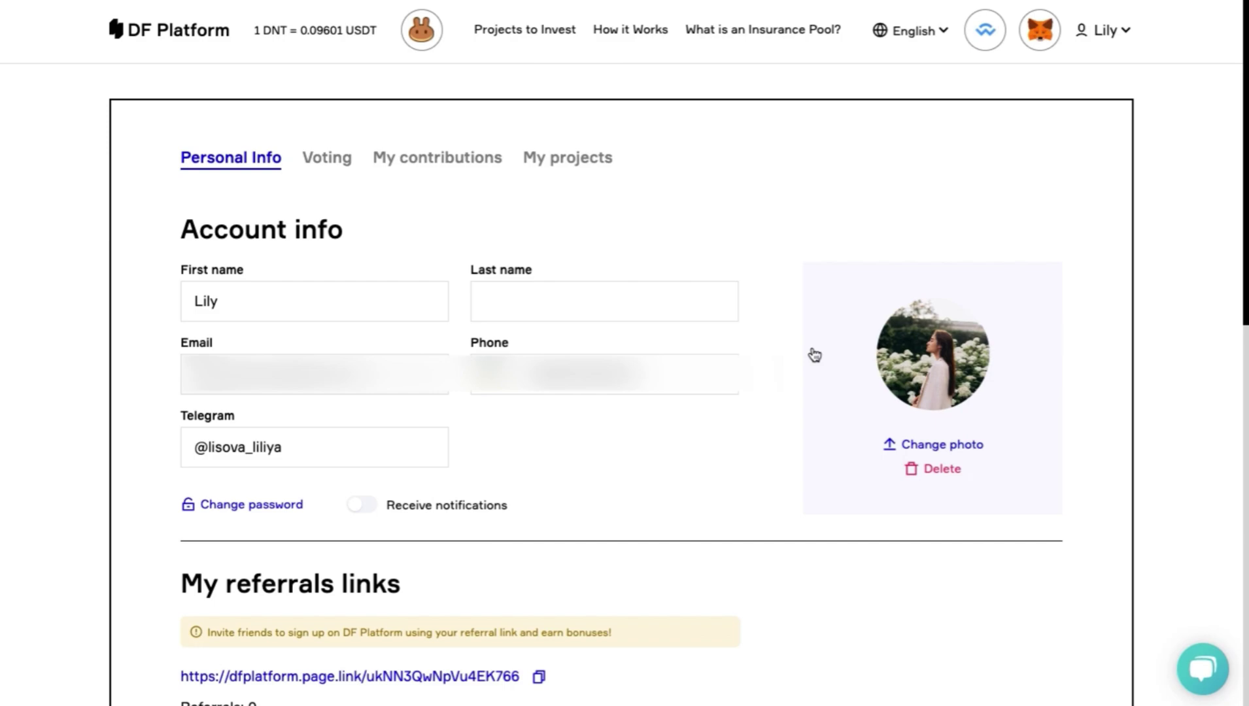
left_click(1036, 36)
Add the MetaMask extension to Chrome from its Web Store page, approving the permissions prompt.
left_click(982, 81)
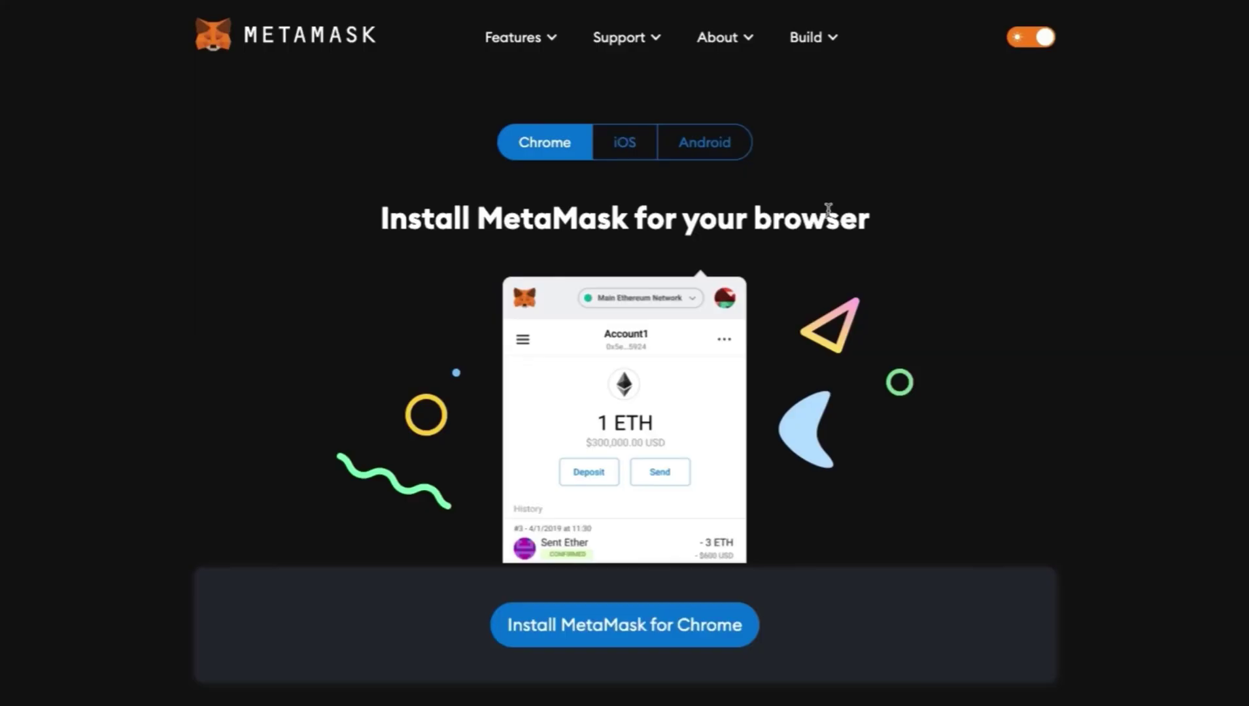
scroll(828, 209, "down", 1)
scroll(828, 209, "down", 3)
scroll(497, 425, "down", 2)
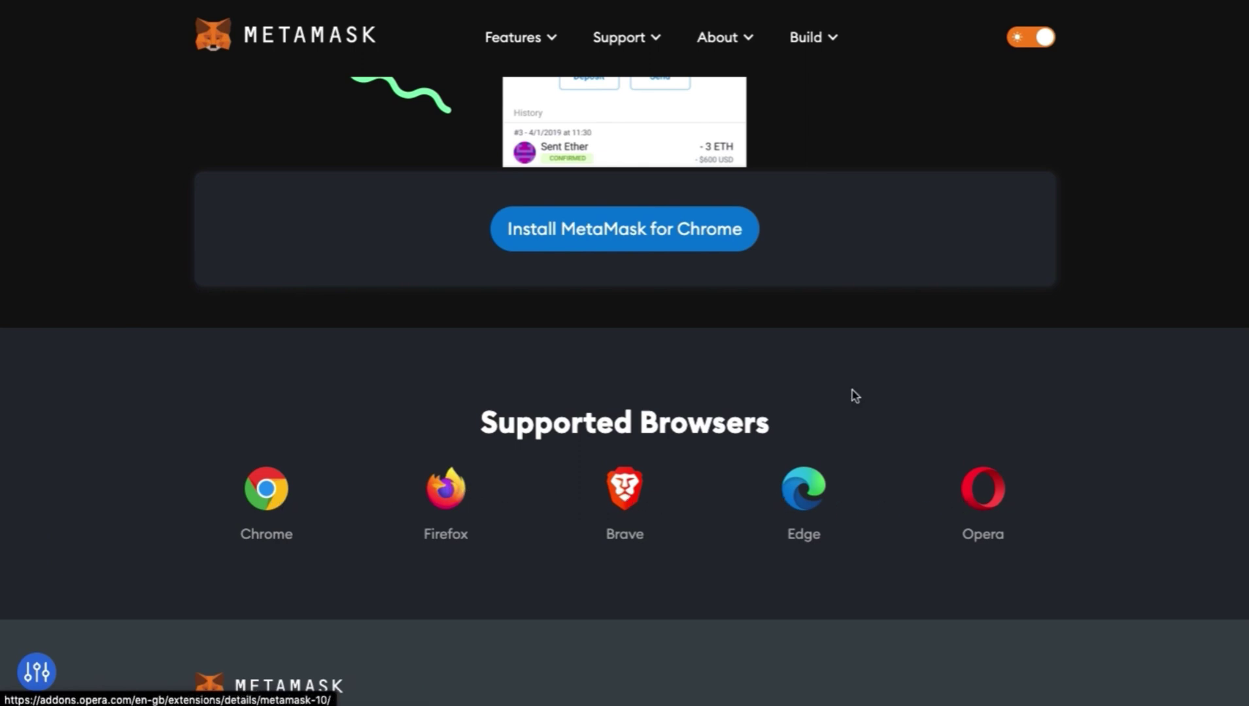
scroll(855, 396, "up", 2)
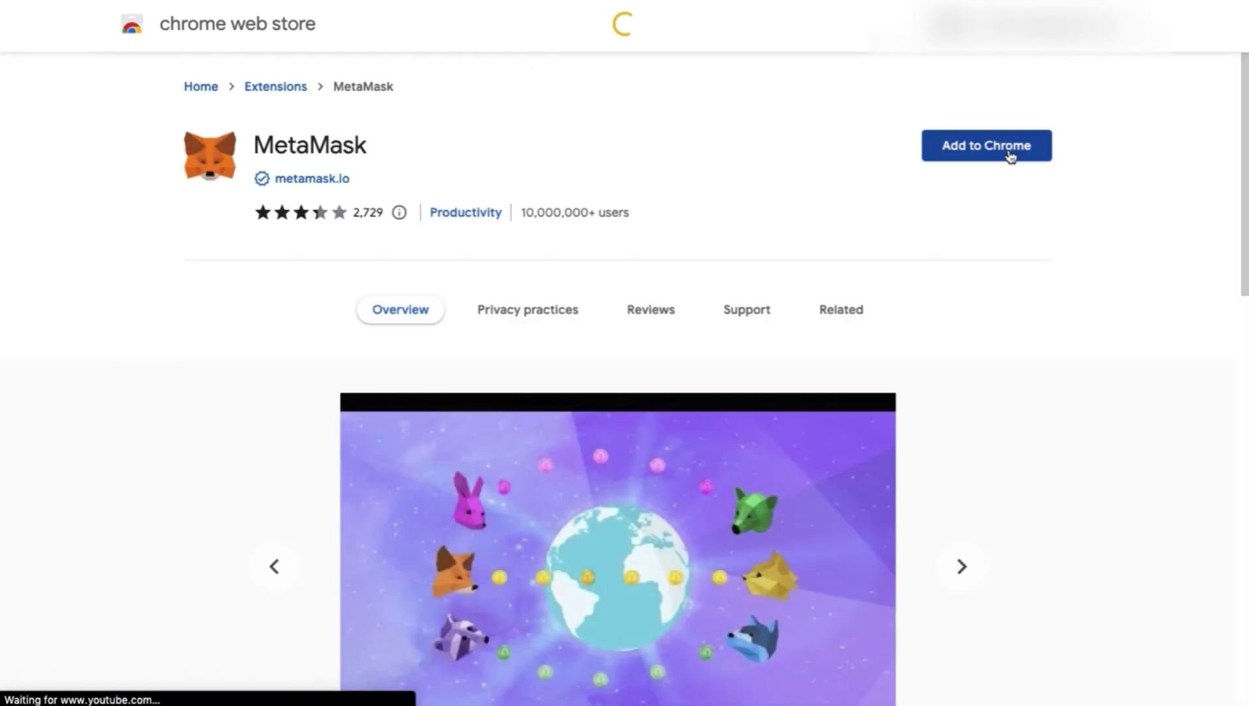
left_click(1008, 150)
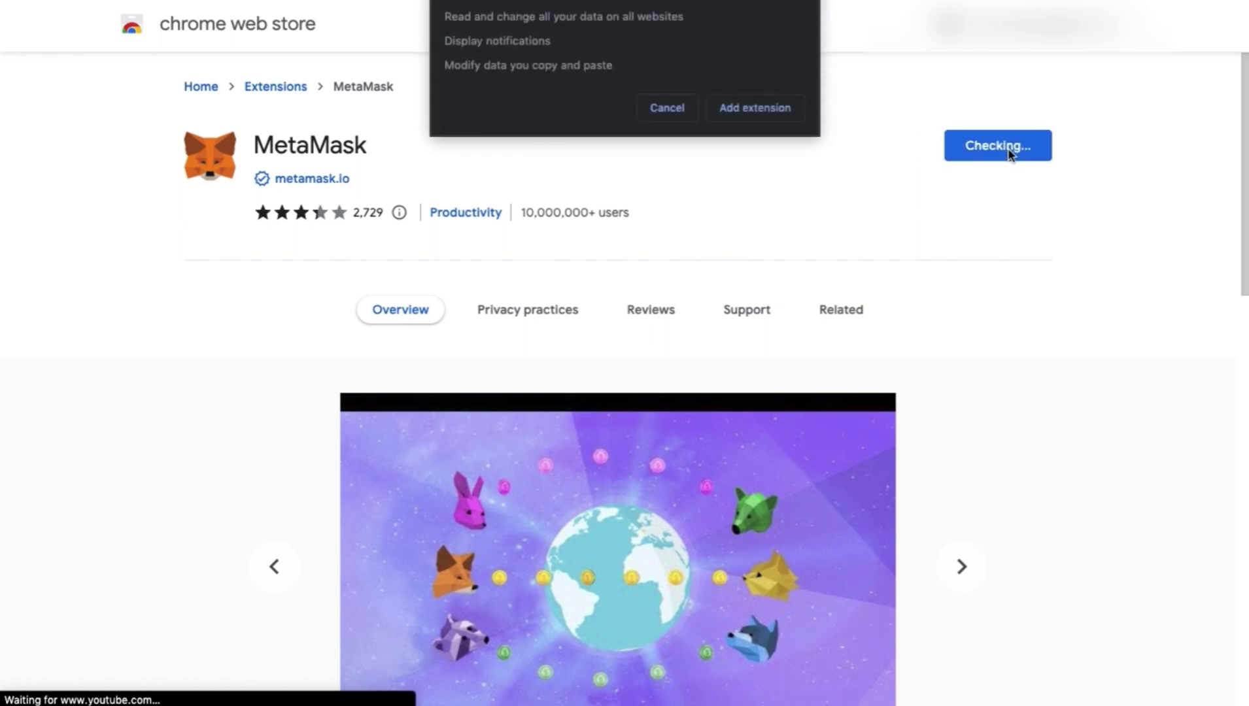
left_click(769, 109)
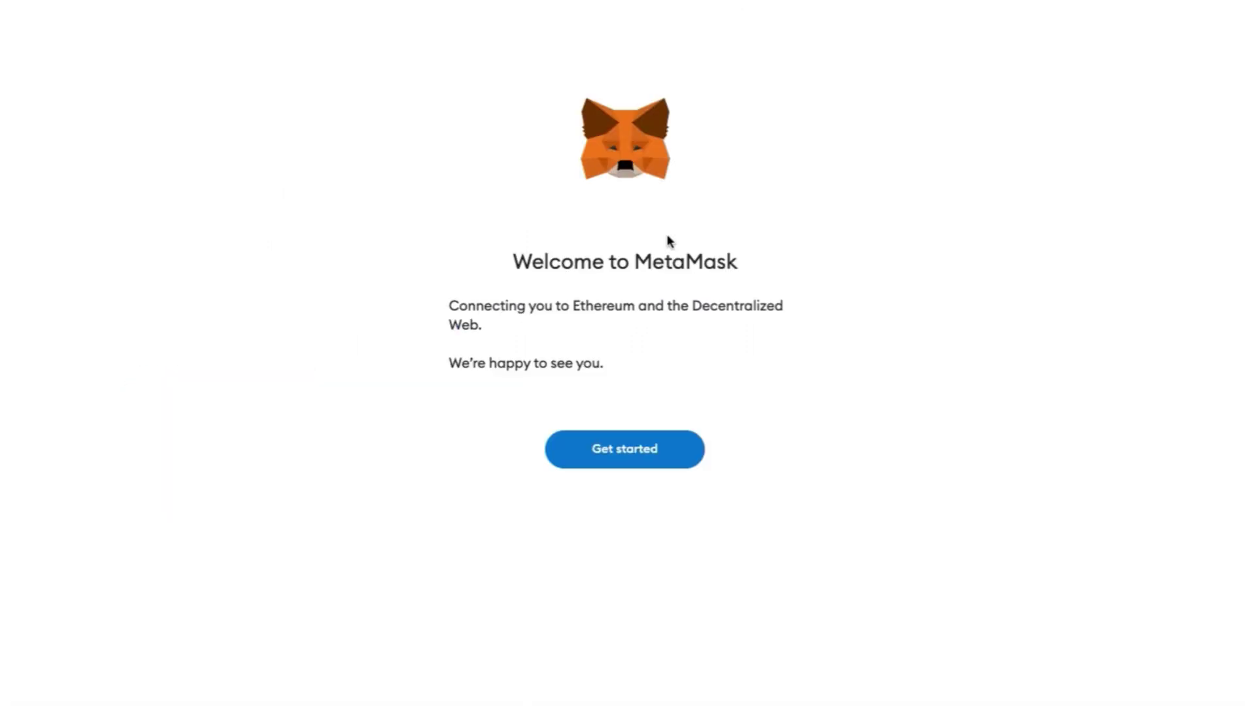
Save a Smart Chain network in MetaMask with pasted RPC URL, chain ID 56, BNB and bscscan explorer.
left_click(602, 455)
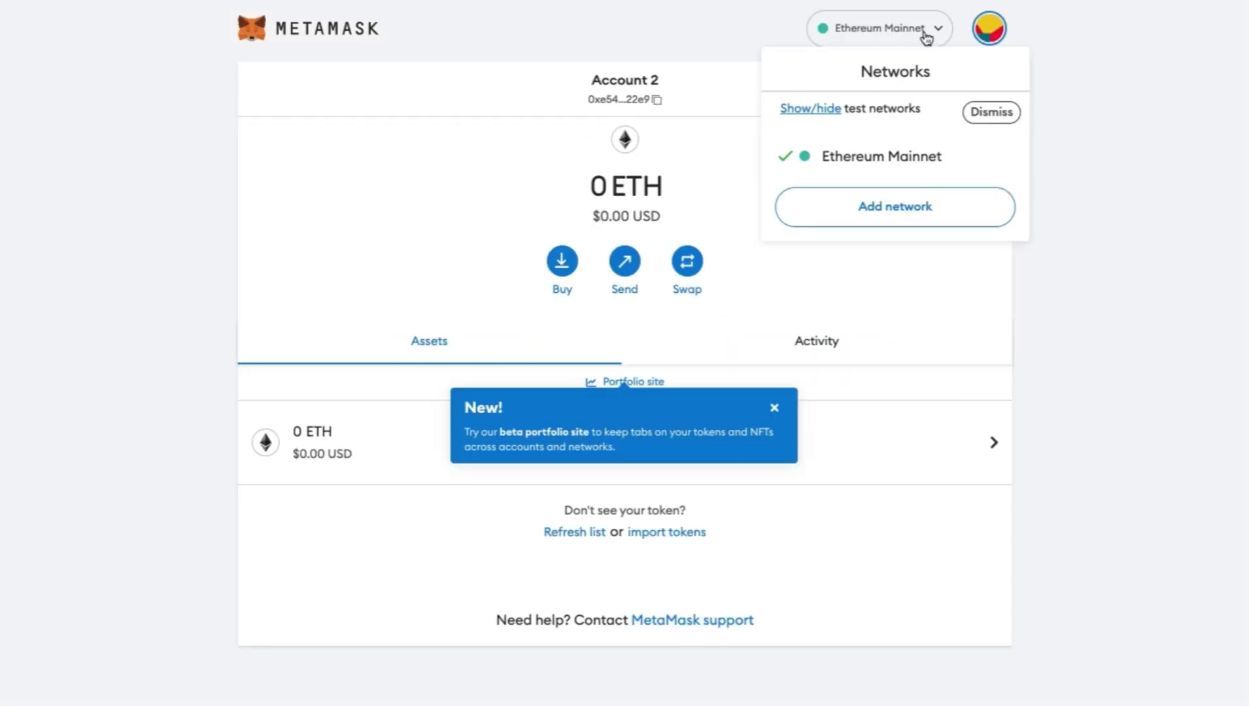
left_click(872, 203)
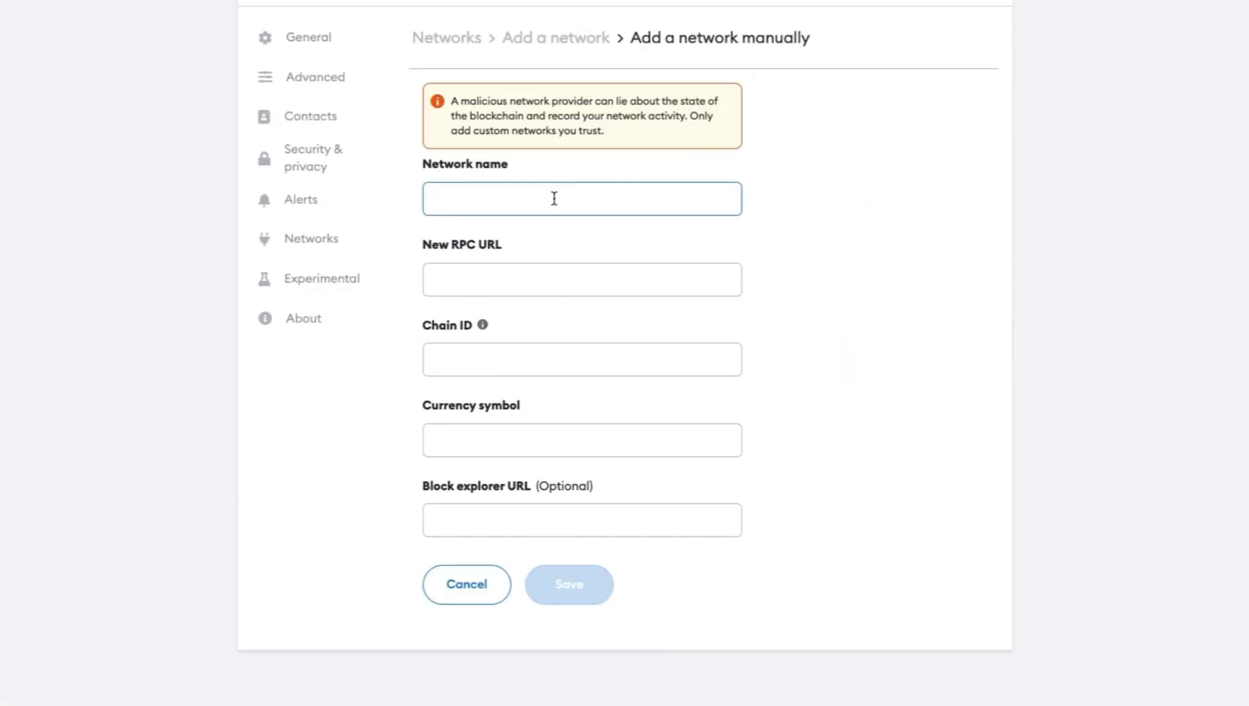
type("Smart Chain")
left_click(622, 281)
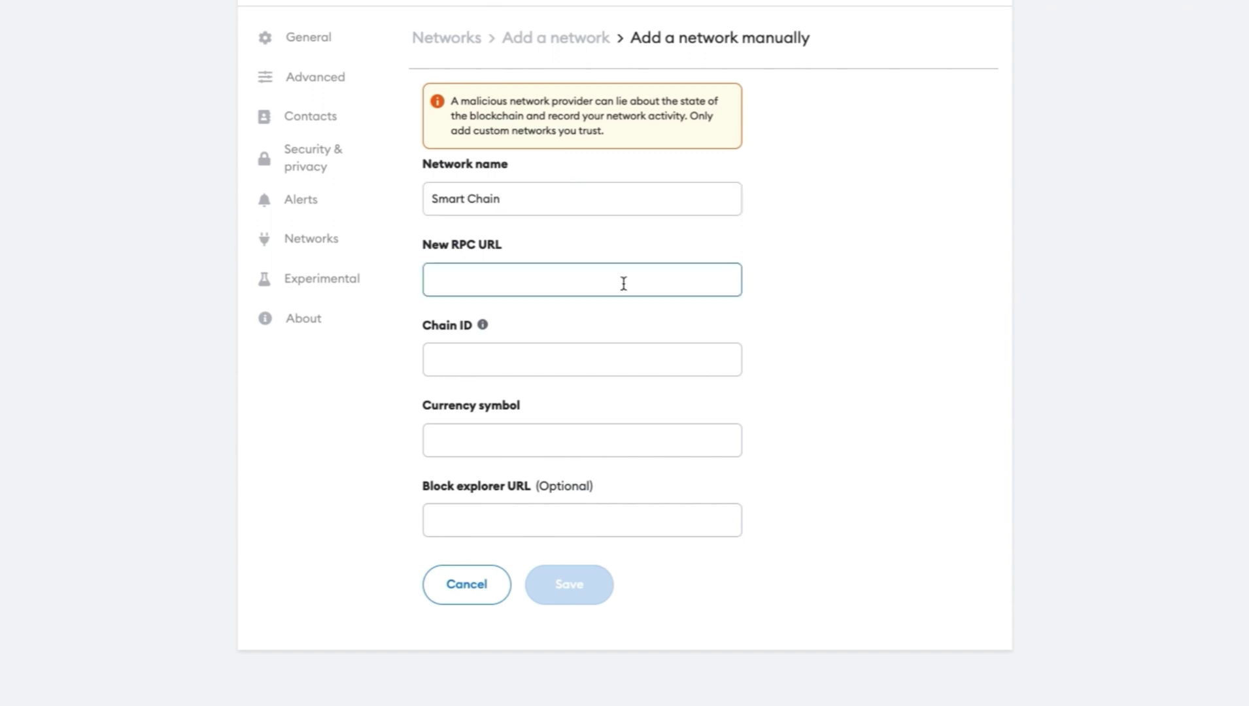
type("https://bsc-dataseed.binance.org/")
left_click(468, 357)
type("56")
left_click(507, 435)
type("BNB")
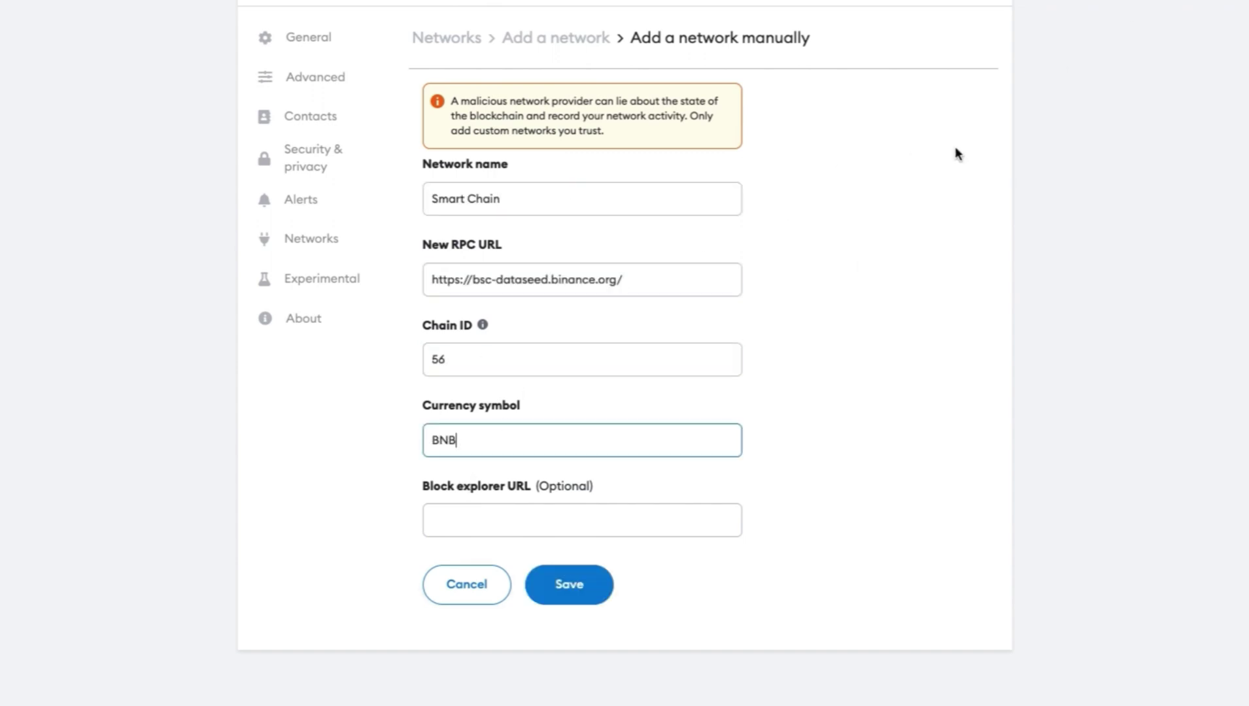
left_click(455, 513)
type("https://bscscan.com")
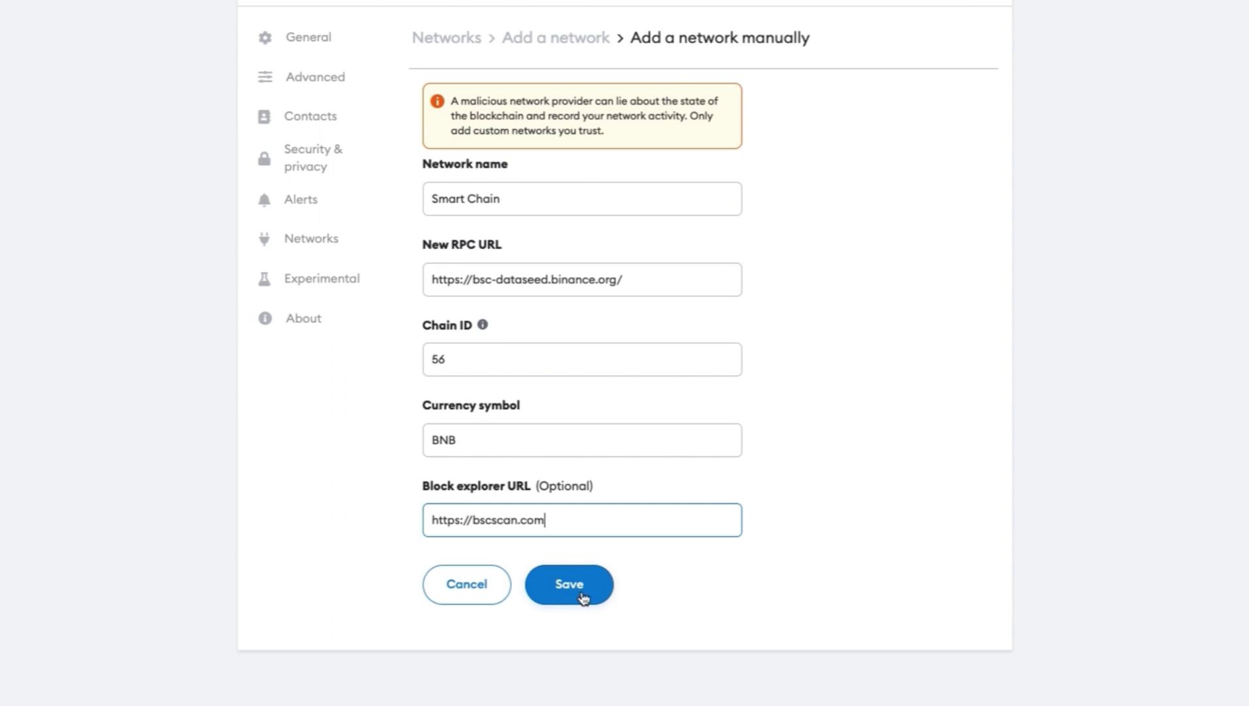
left_click(582, 591)
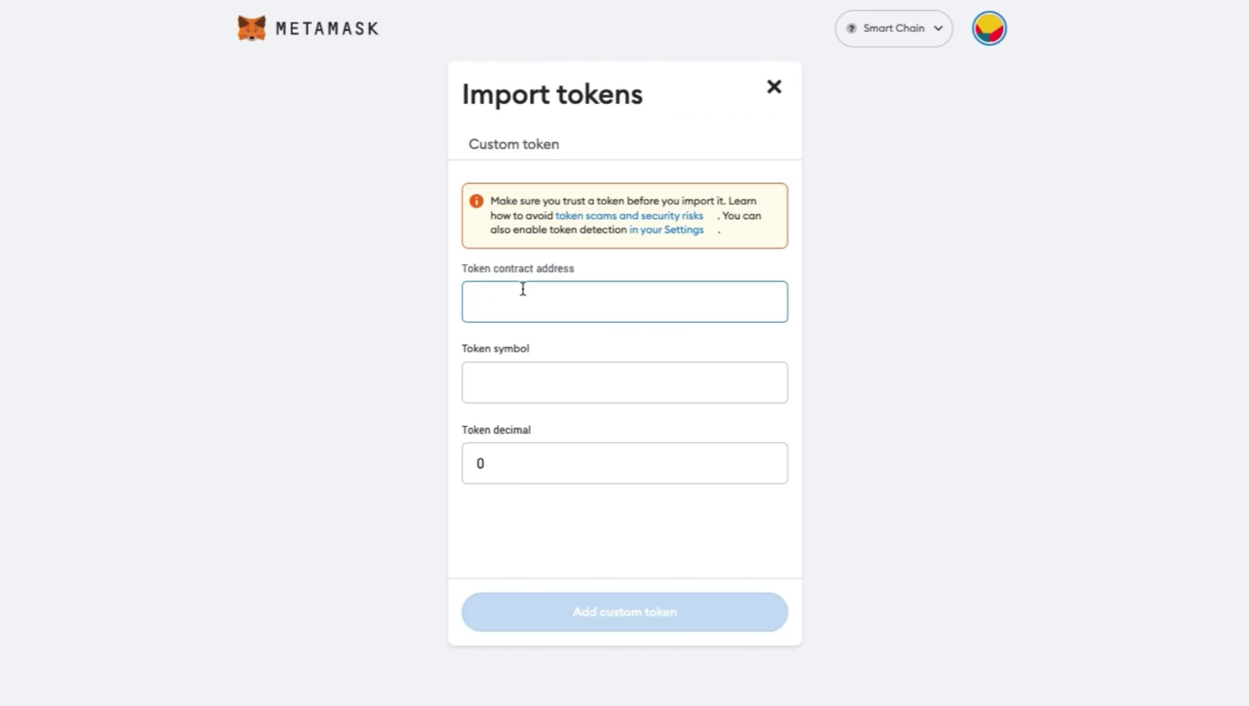
Import the DNT custom token into MetaMask and connect Account 2 to DF Platform.
key("ctrl+v")
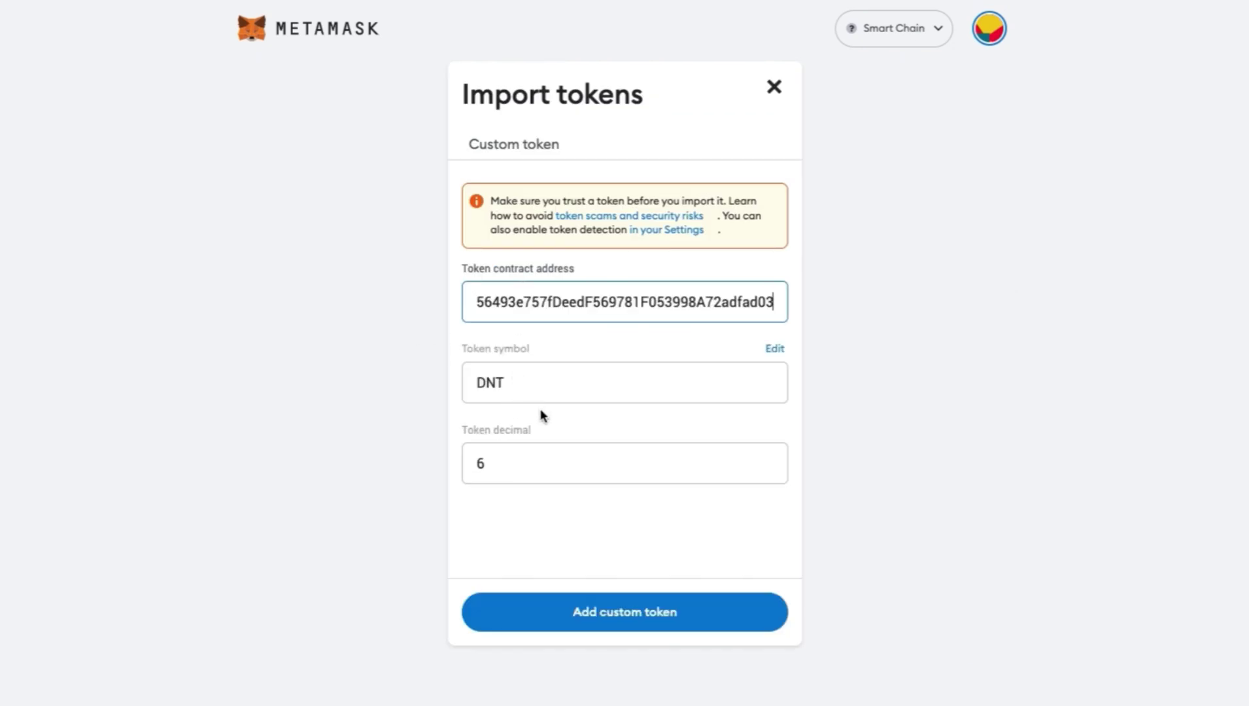
left_click(566, 613)
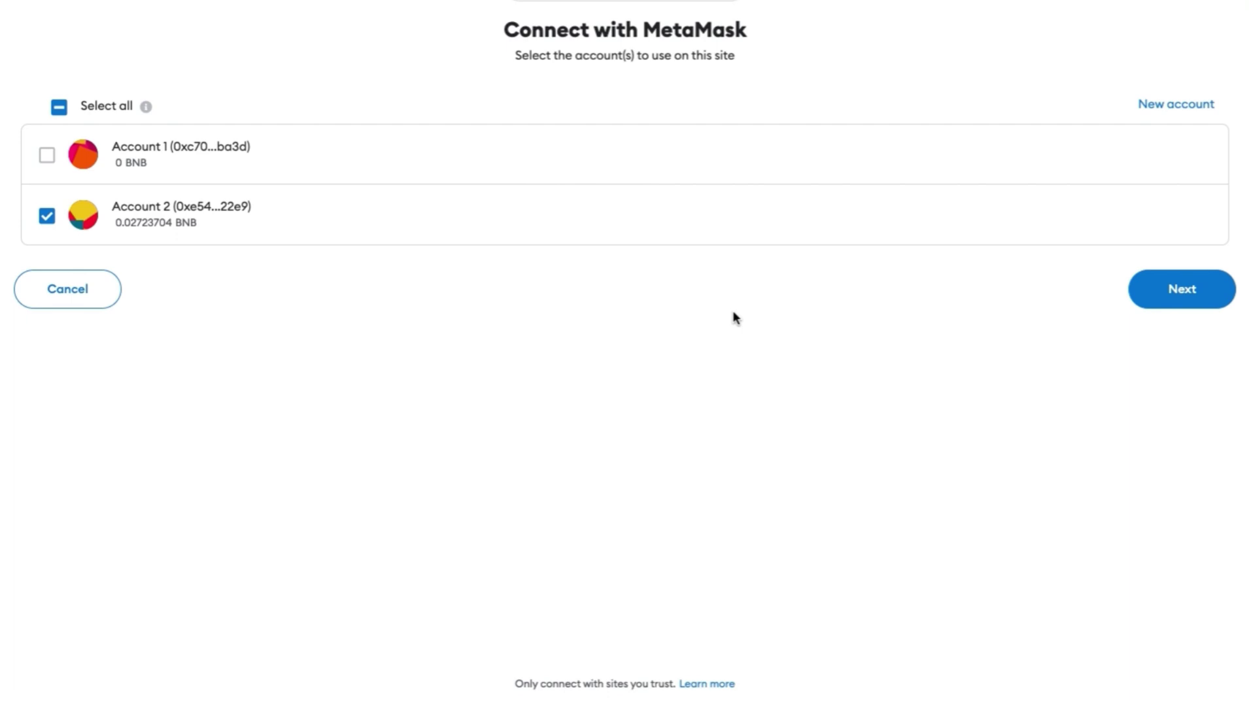
left_click(1175, 294)
left_click(1181, 209)
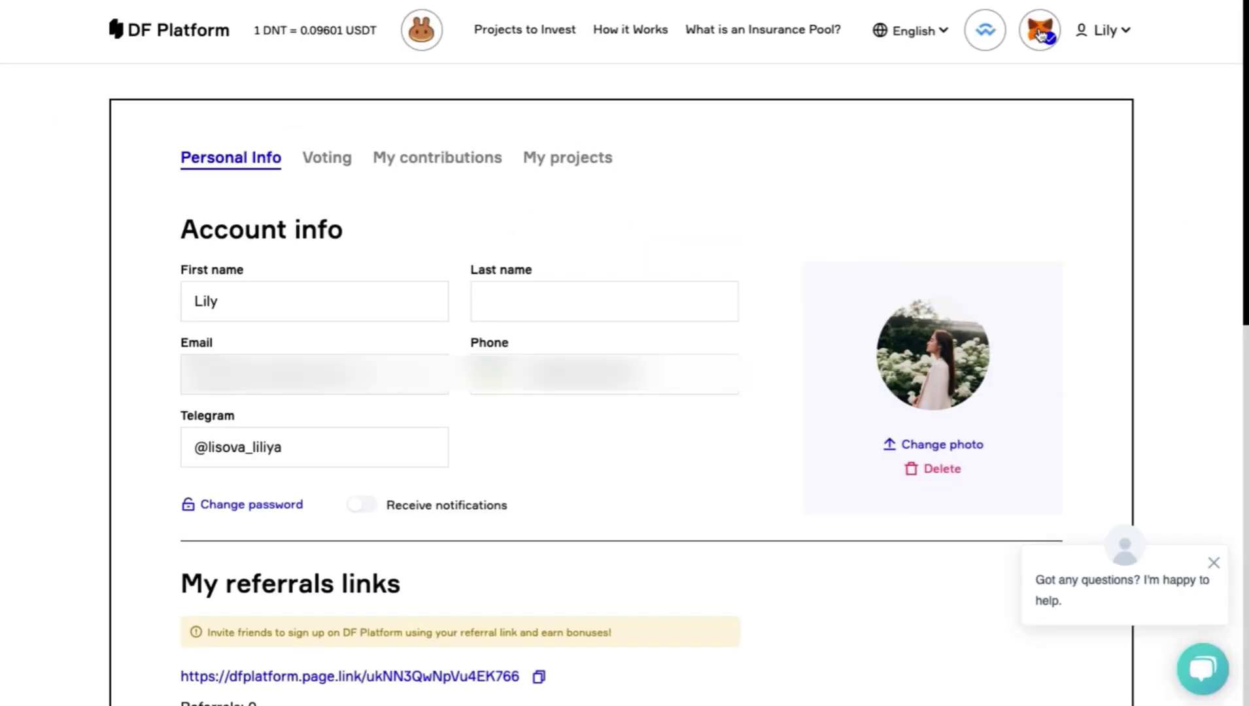
Review the Voting, Funding and Completed sections, then return to the Alex Villas, Weld Money and Poker Space cards.
scroll(729, 403, "down", 6)
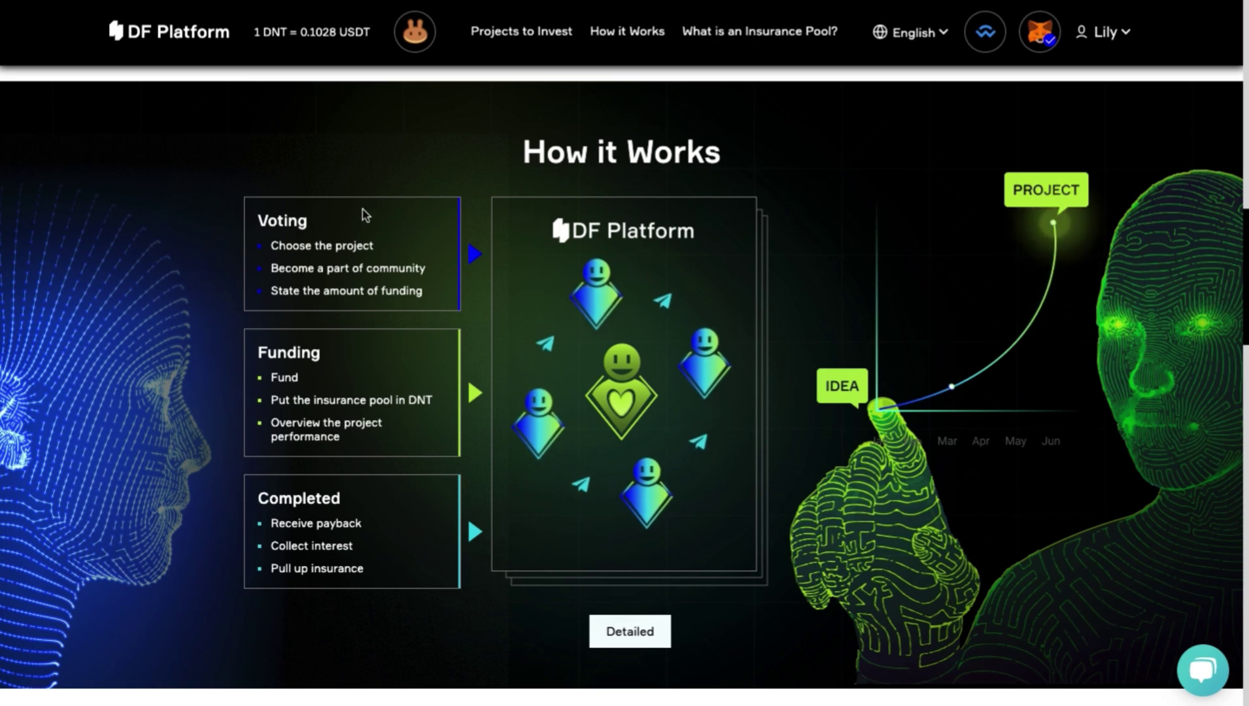
double_click(304, 222)
left_click(312, 351)
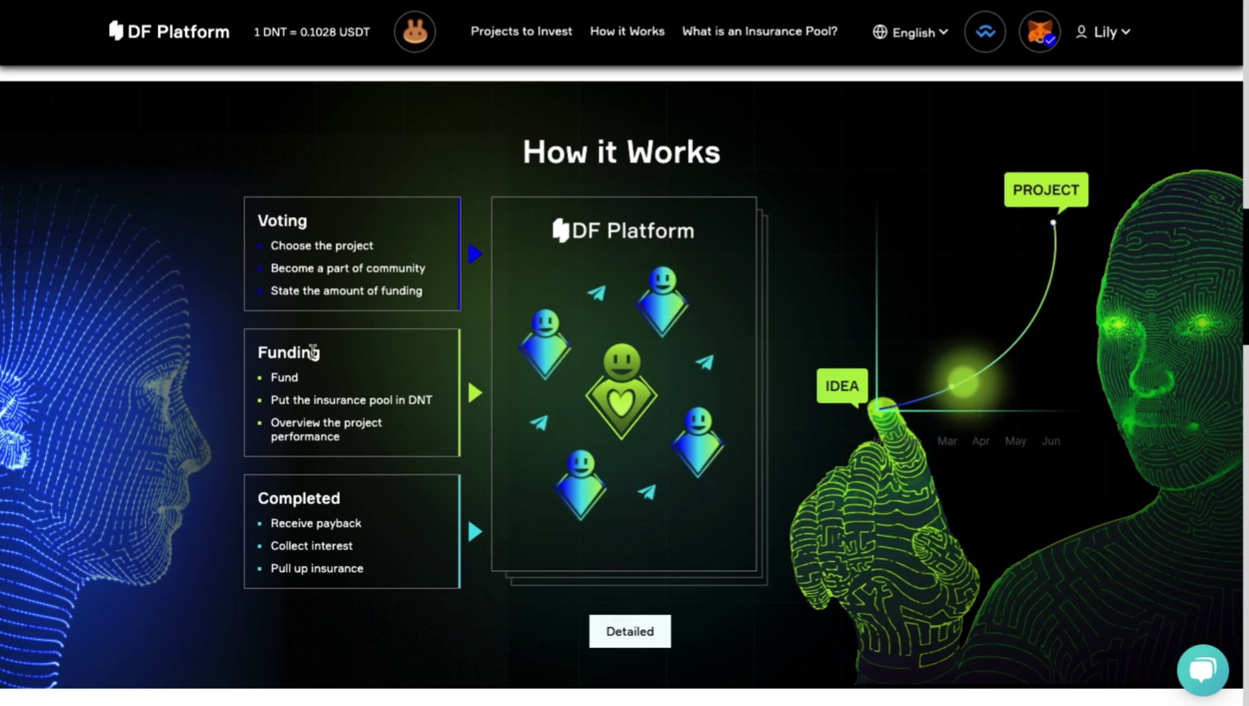
double_click(313, 352)
left_click_drag(343, 495, 261, 498)
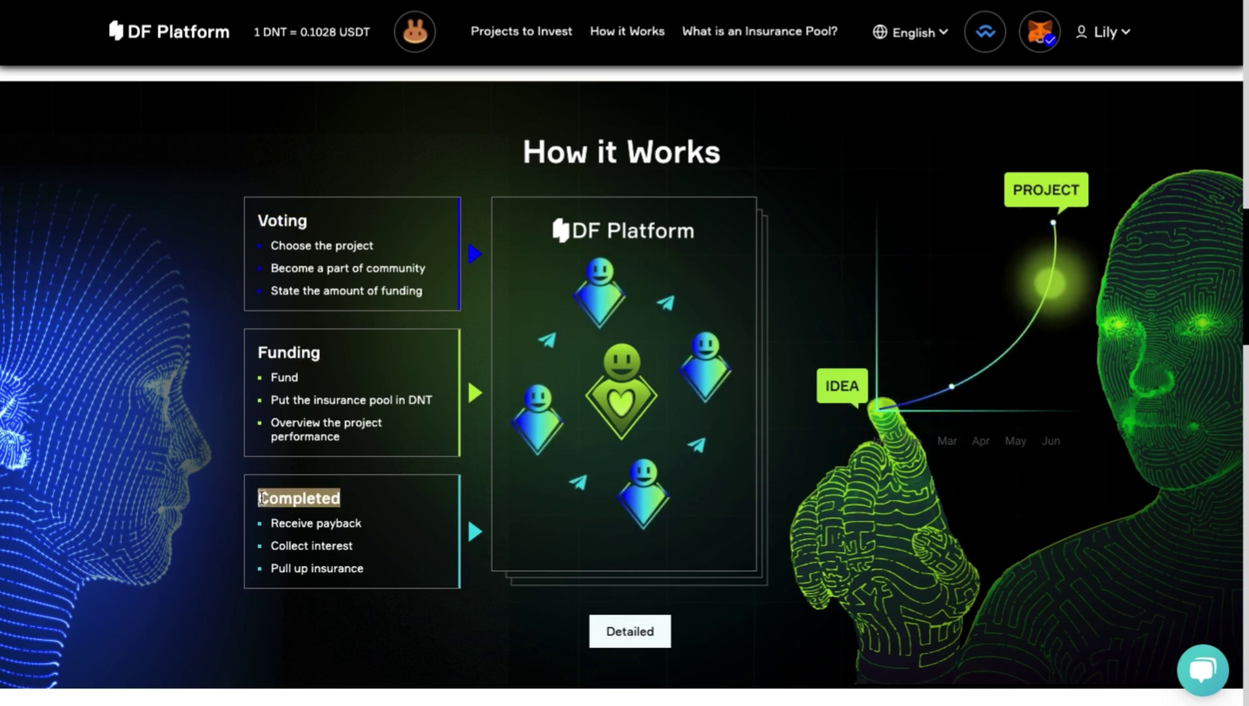
left_click(264, 219)
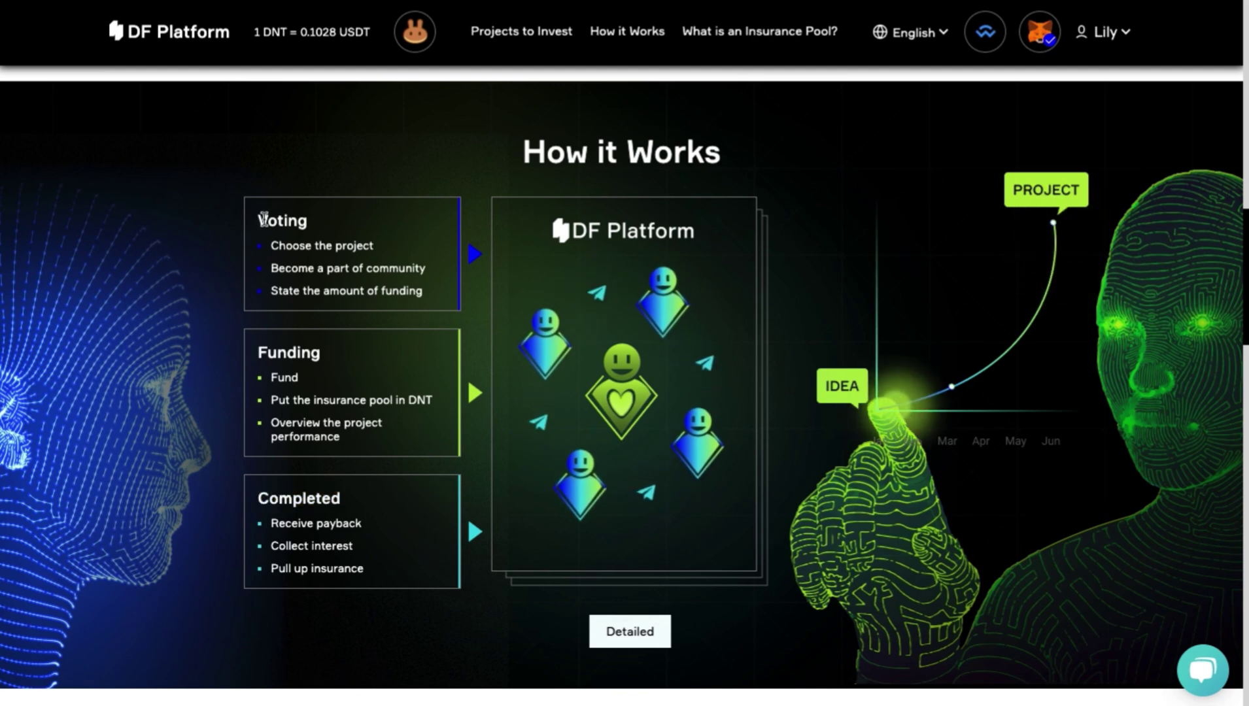
left_click_drag(264, 219, 434, 295)
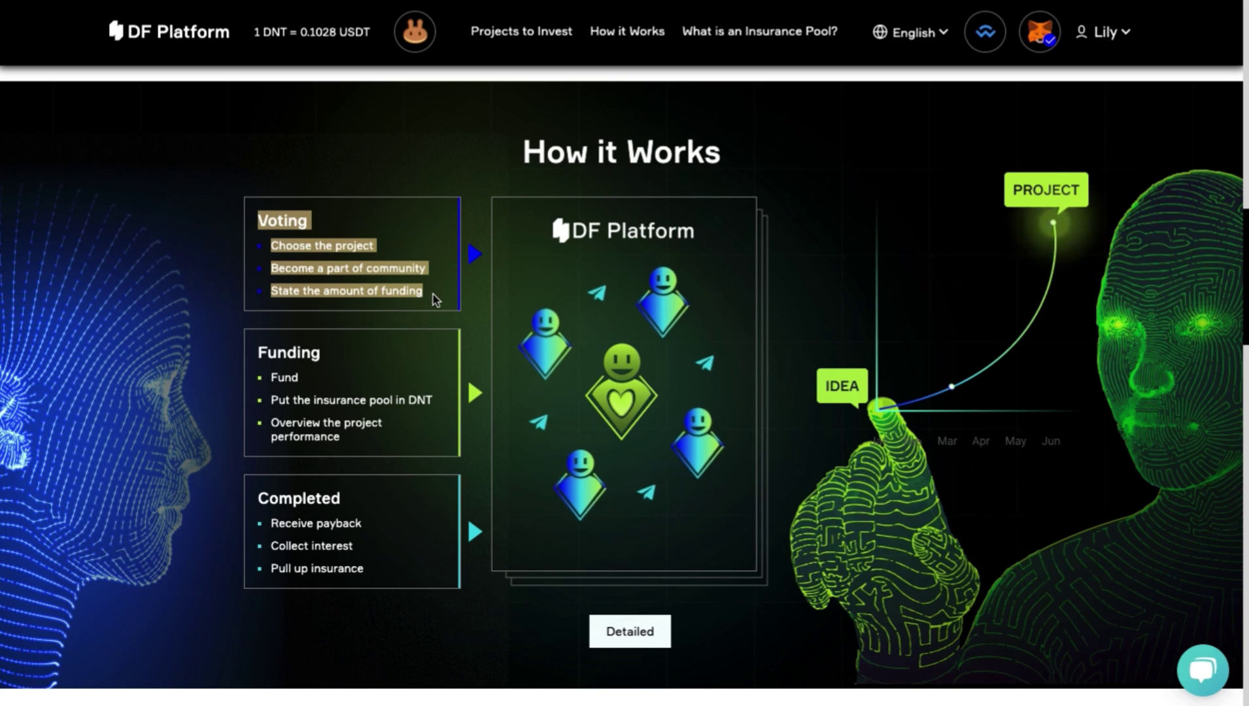
left_click(332, 237)
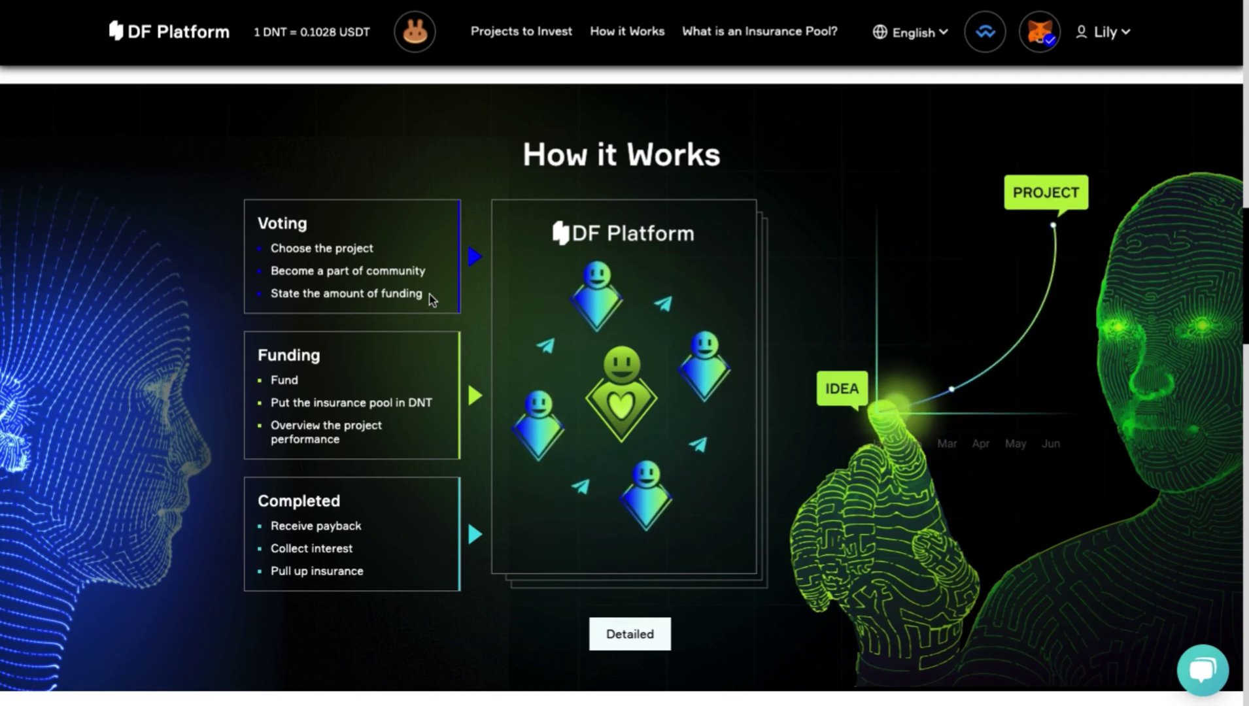
scroll(432, 300, "up", 8)
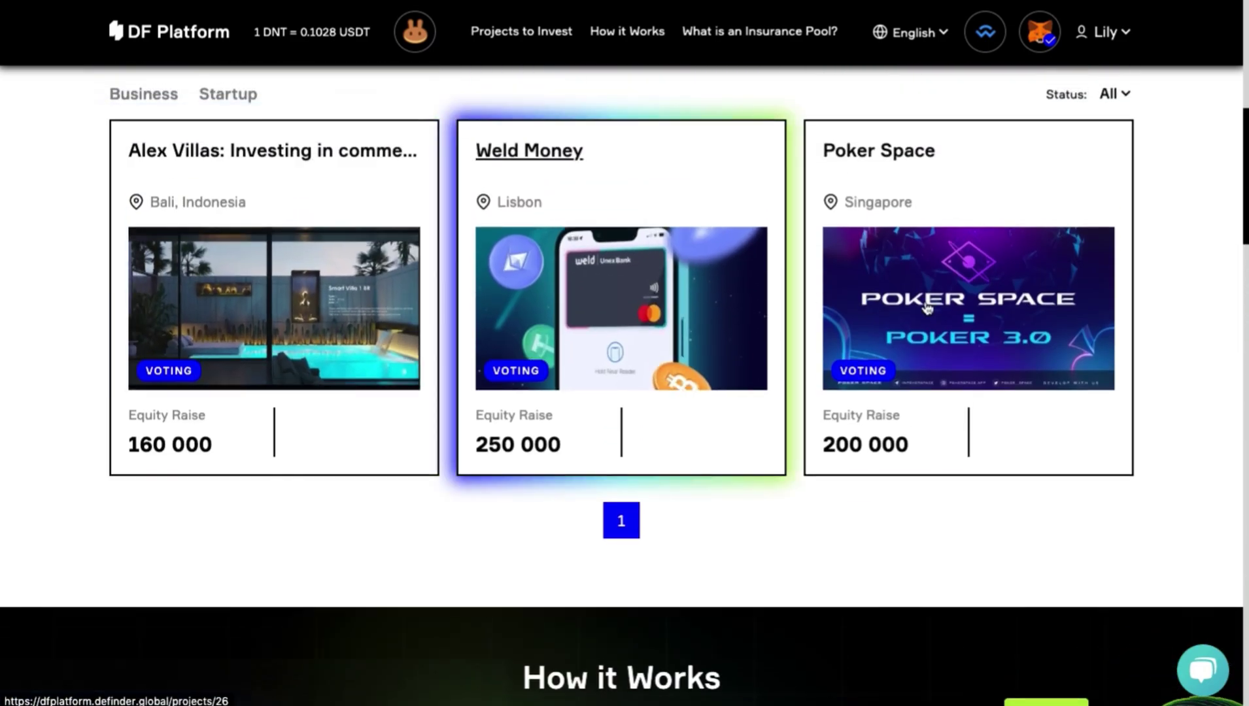
Open the Alex Villas project page and read through its Description.
left_click(373, 194)
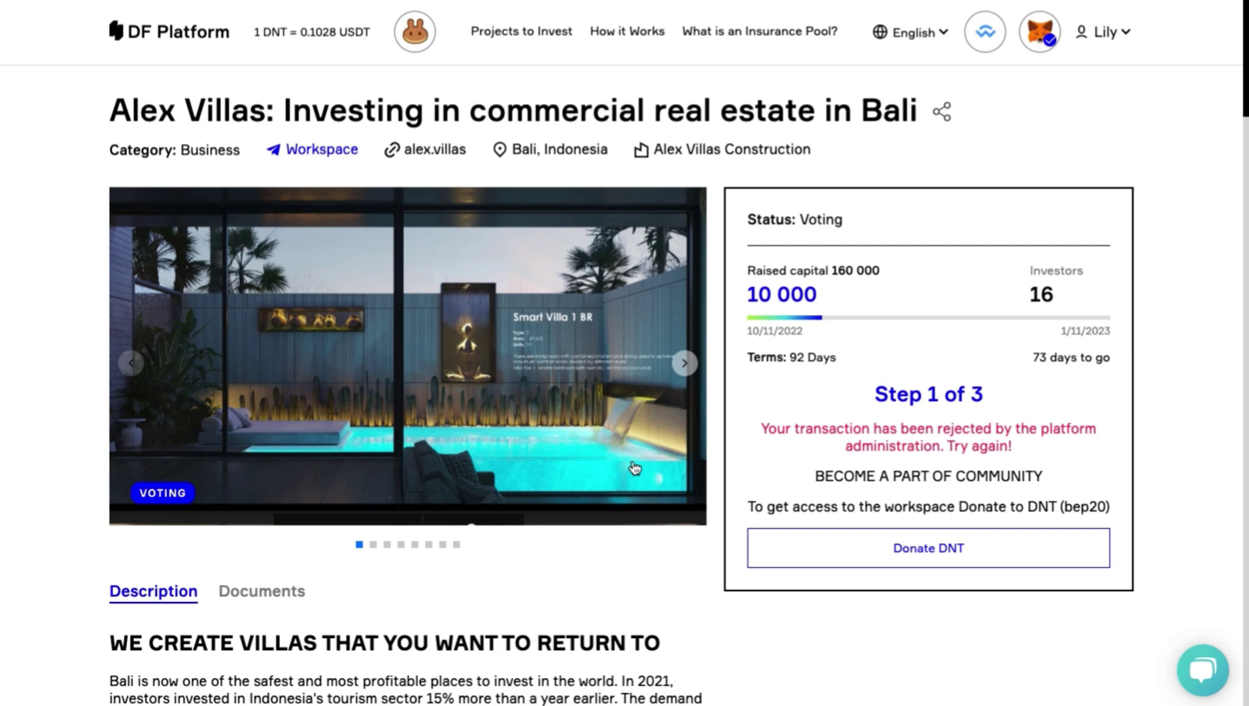
scroll(634, 468, "down", 5)
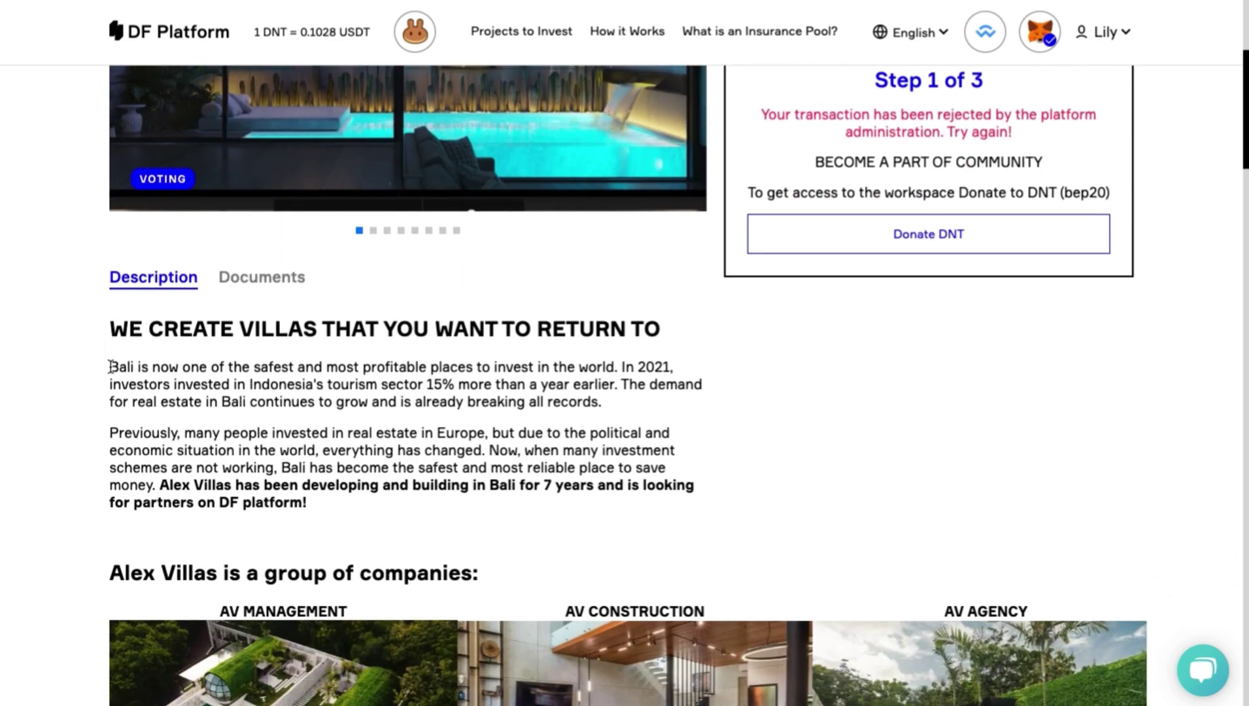
scroll(101, 492, "down", 3)
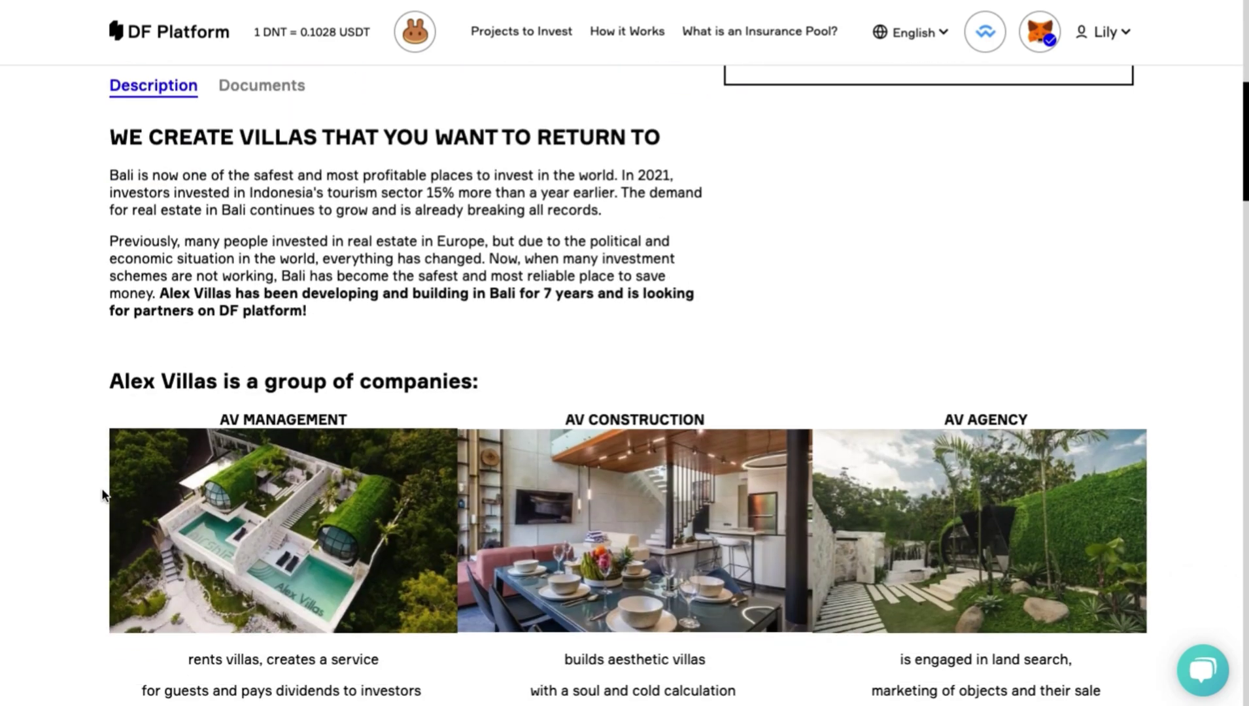
scroll(102, 493, "down", 4)
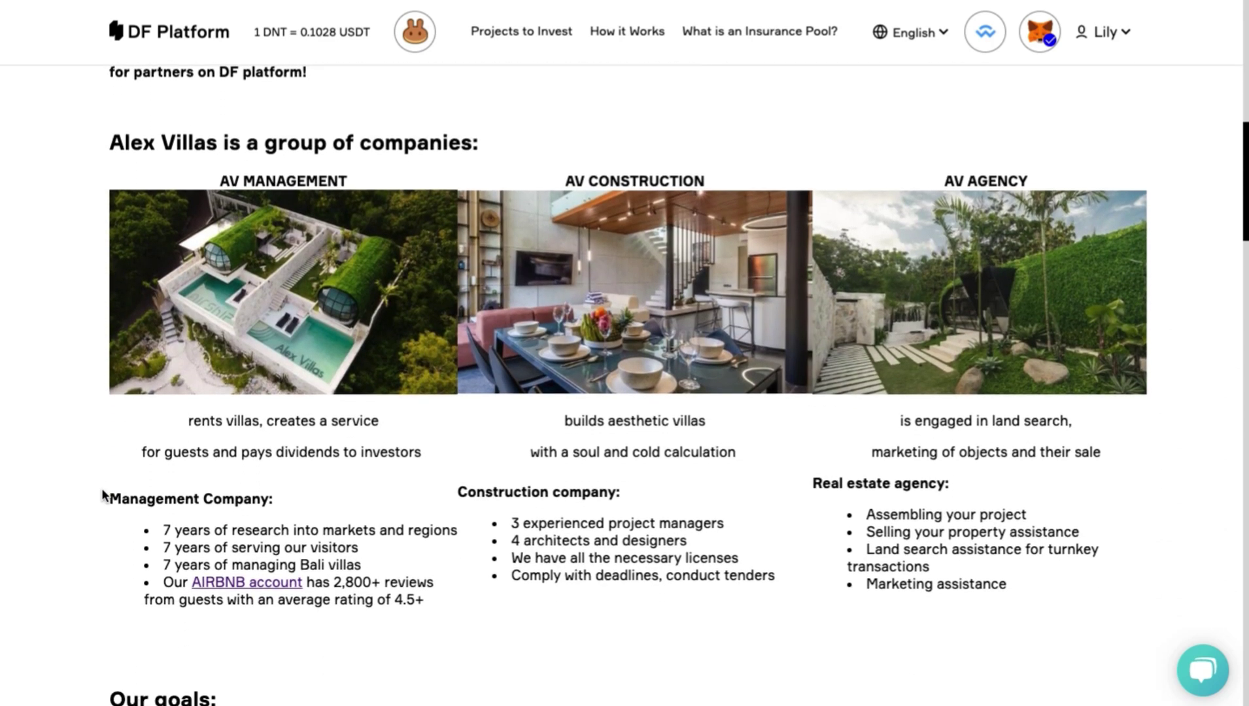
scroll(103, 495, "down", 4)
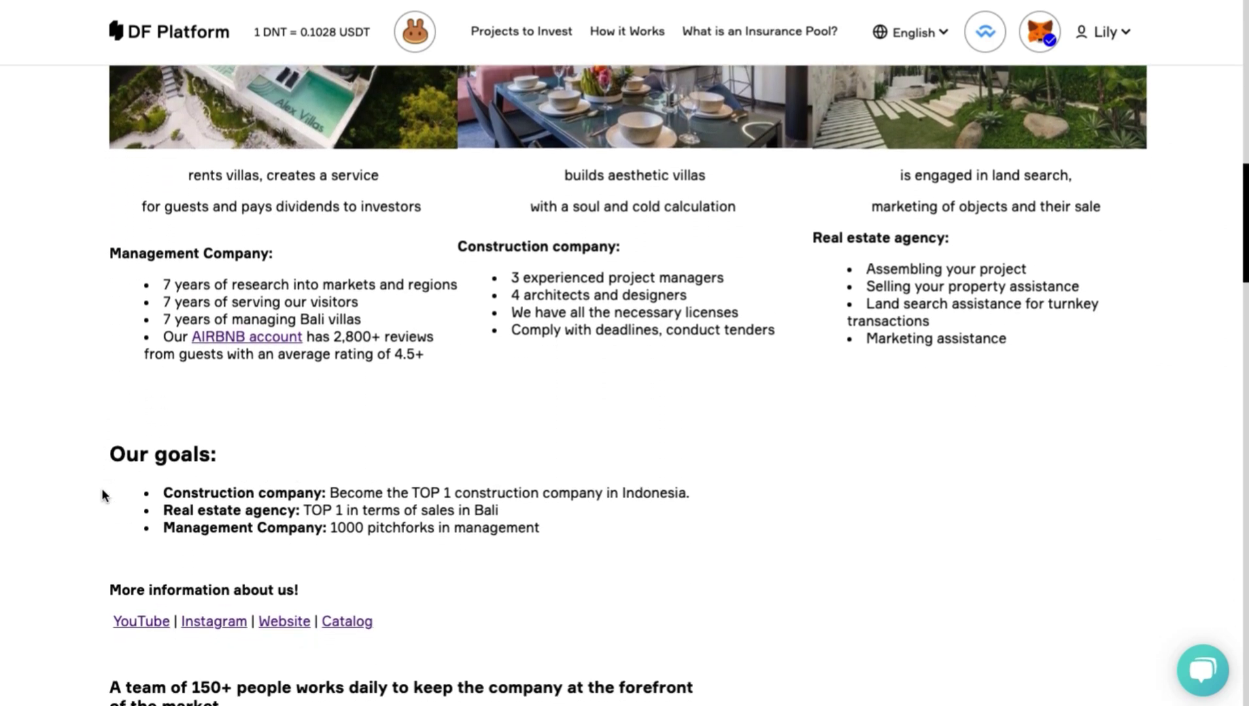
scroll(102, 495, "up", 1)
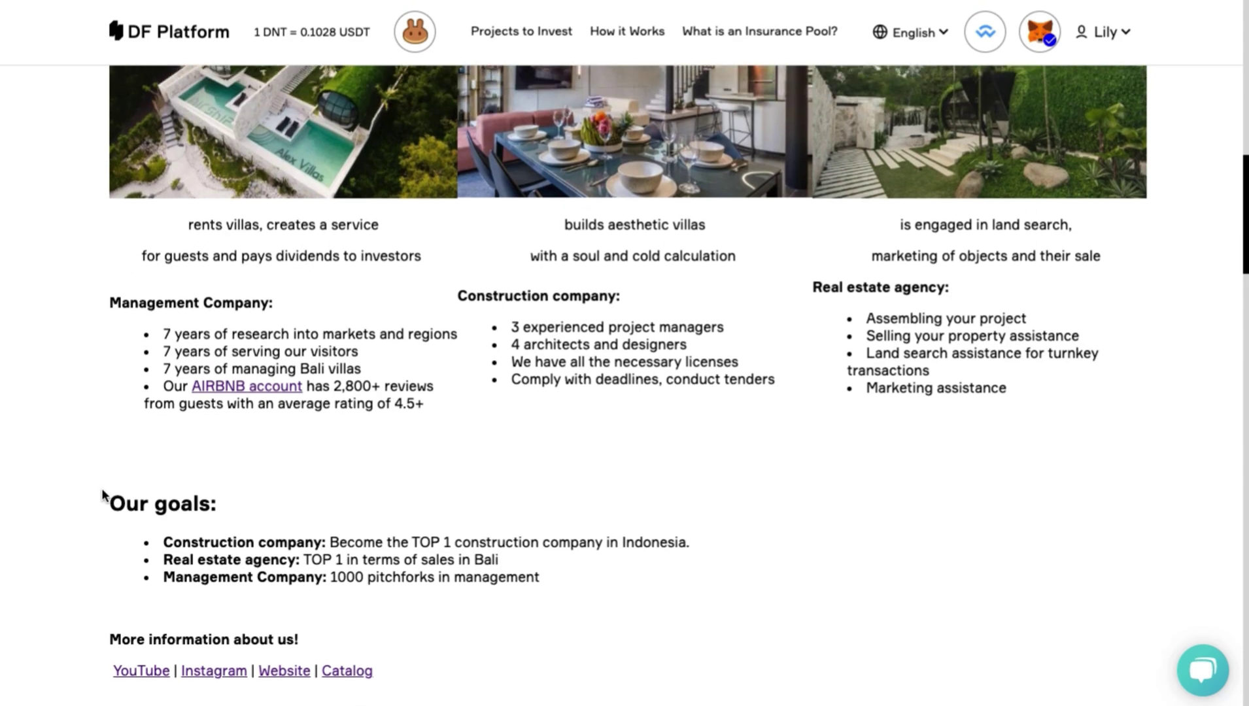
scroll(101, 495, "down", 1)
scroll(102, 495, "down", 1)
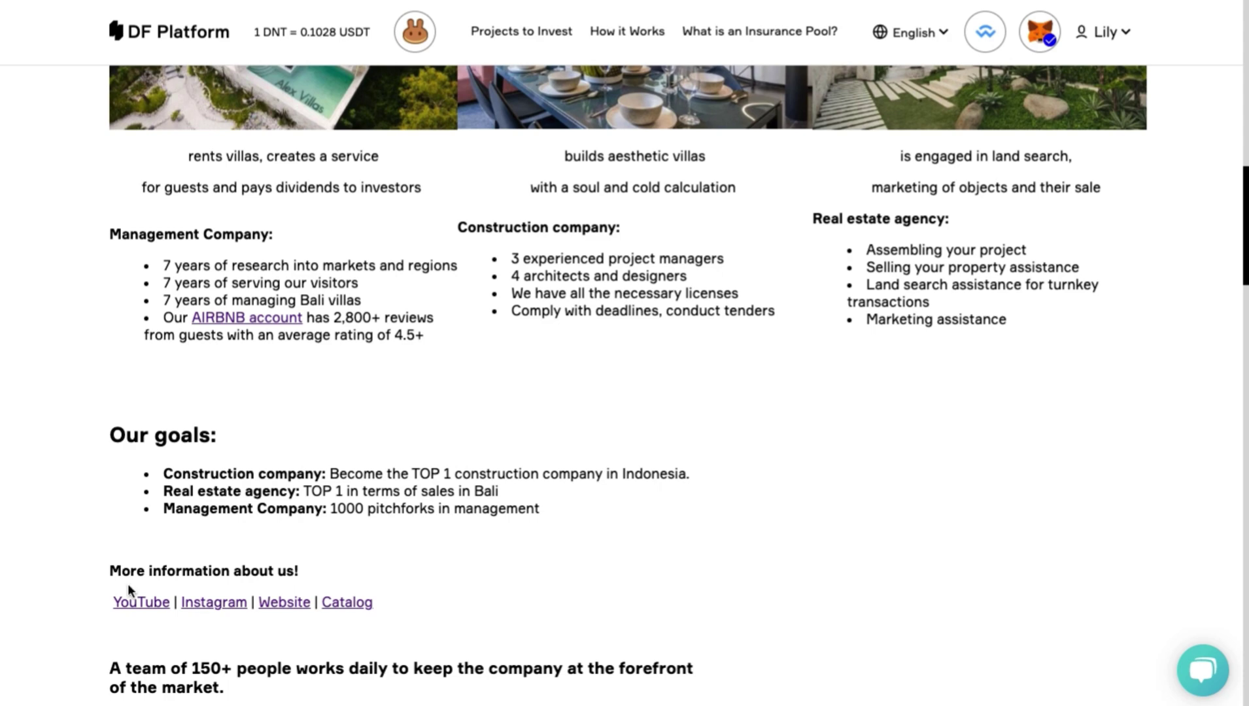
Visit the Alex Villas company website and go back to the project page.
left_click(276, 604)
scroll(579, 593, "down", 5)
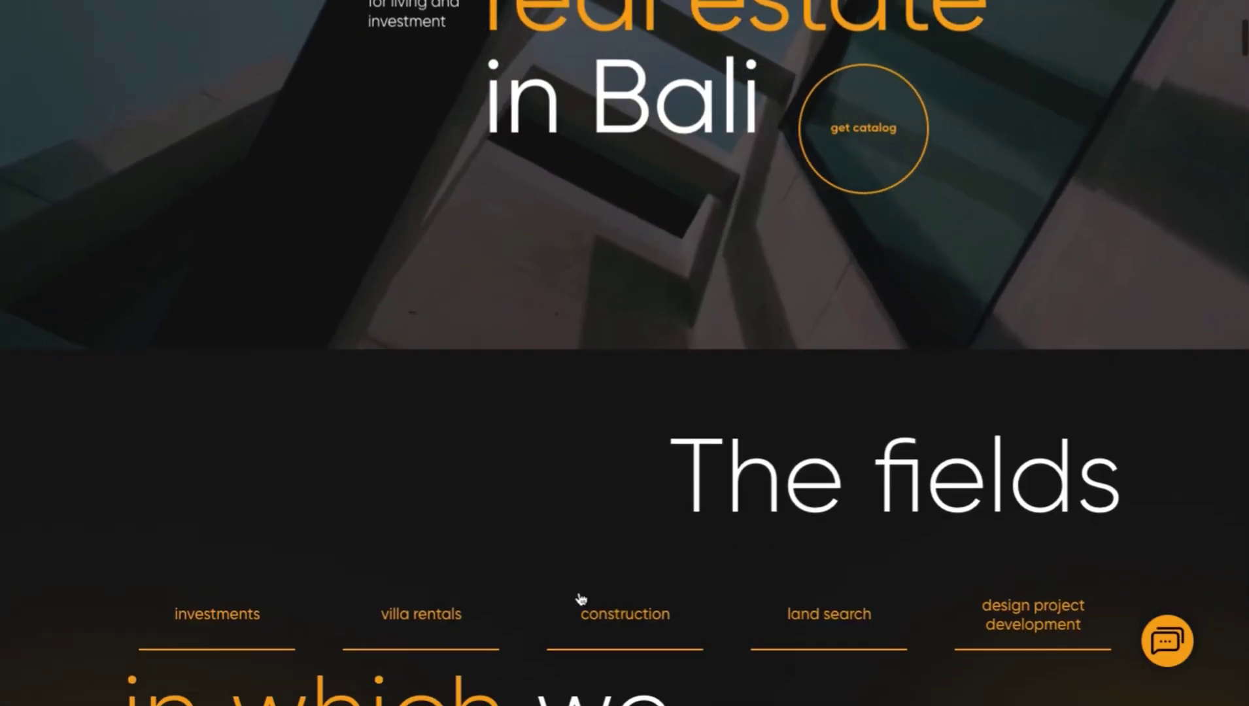
scroll(581, 598, "left", 5)
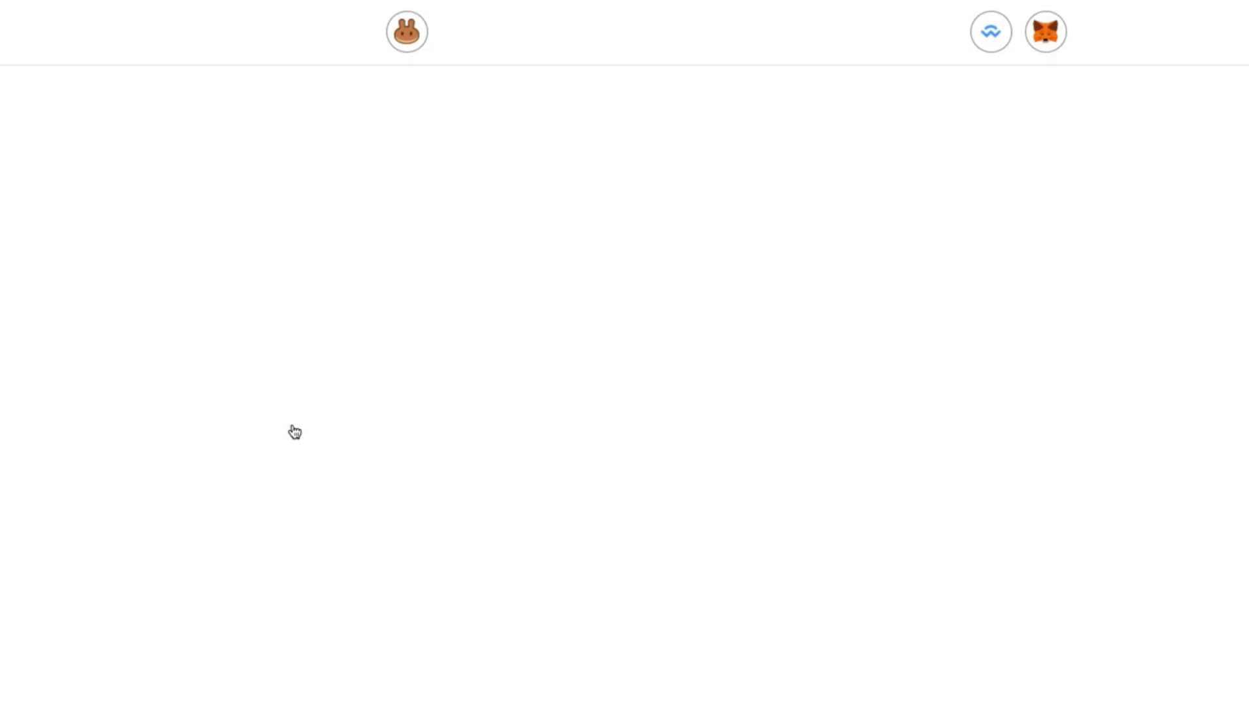
scroll(291, 424, "down", 15)
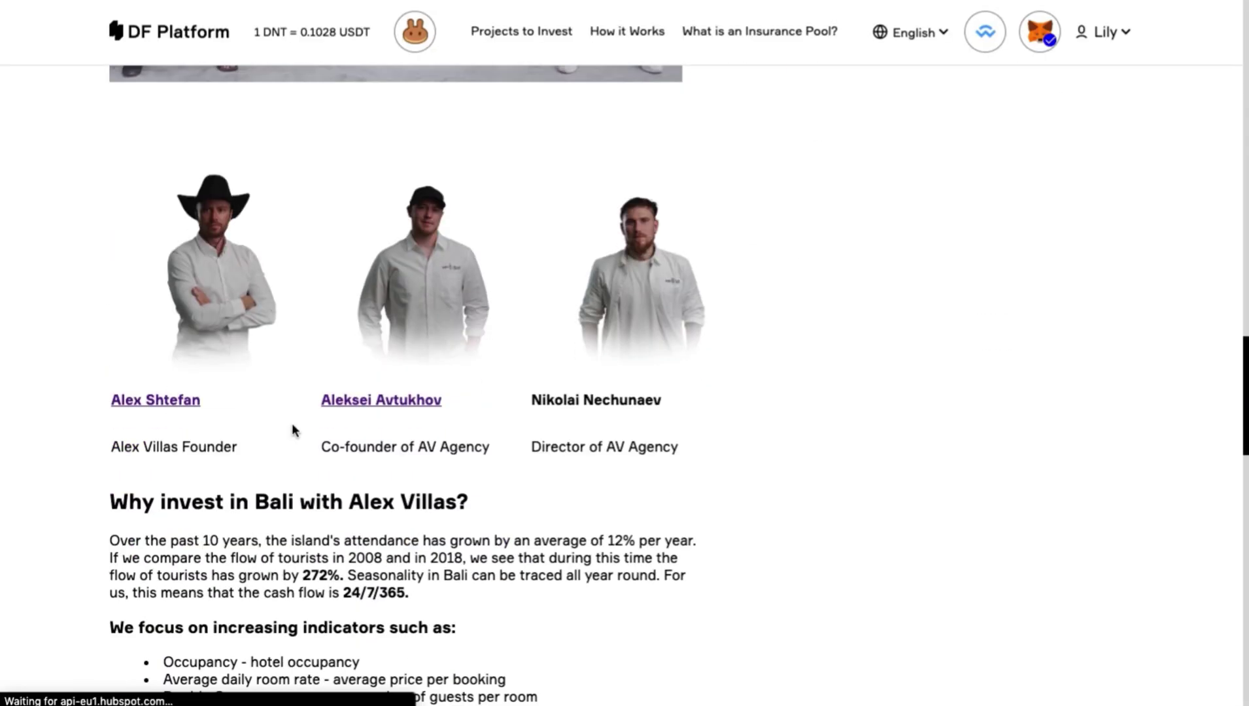
scroll(292, 424, "up", 2)
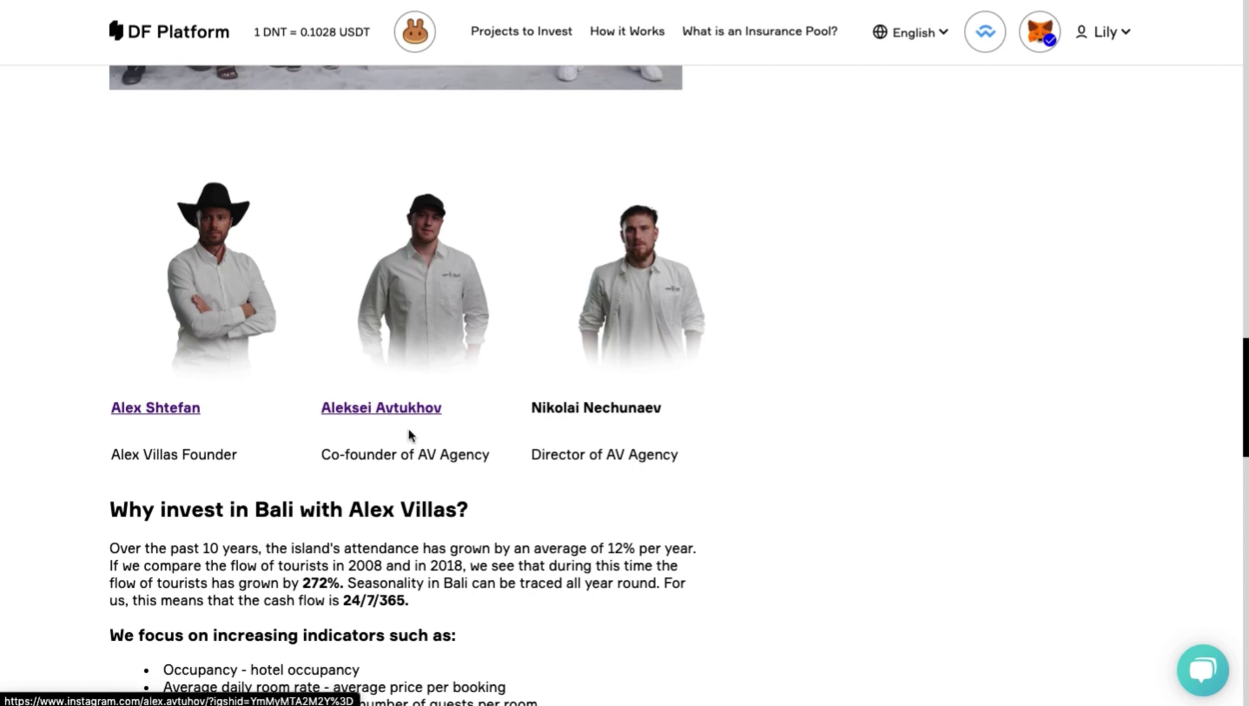
scroll(411, 510, "up", 15)
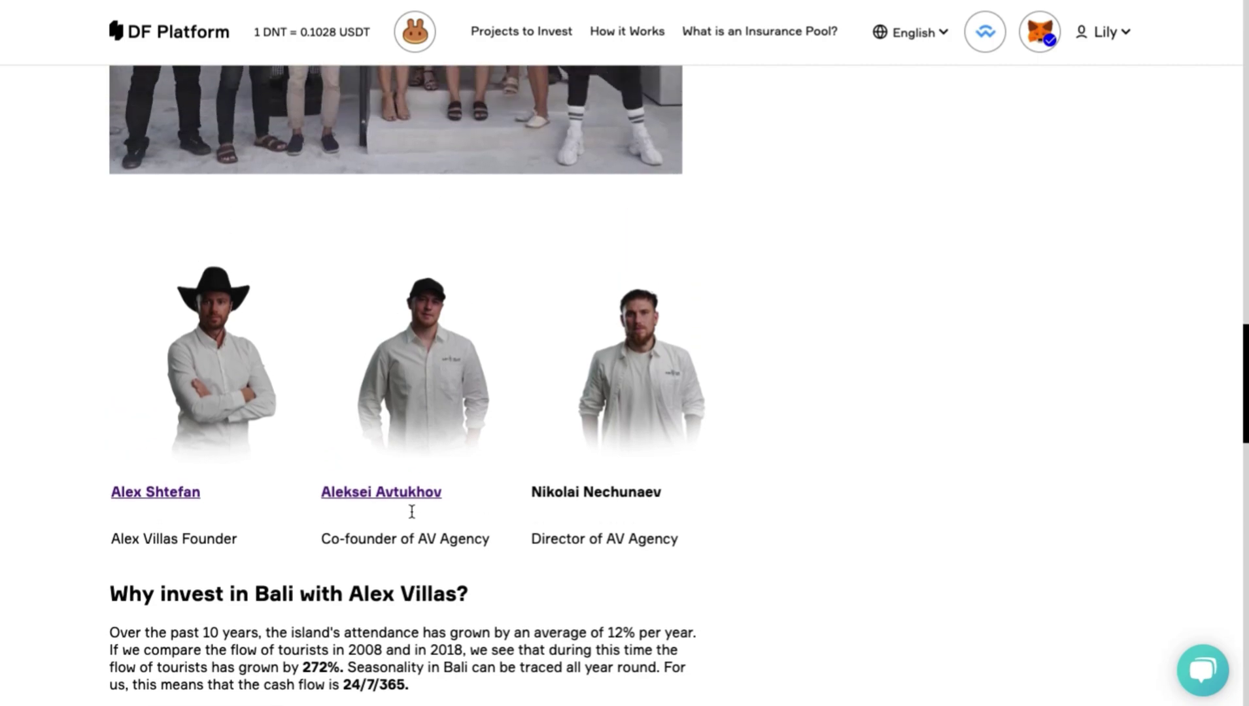
scroll(298, 204, "up", 7)
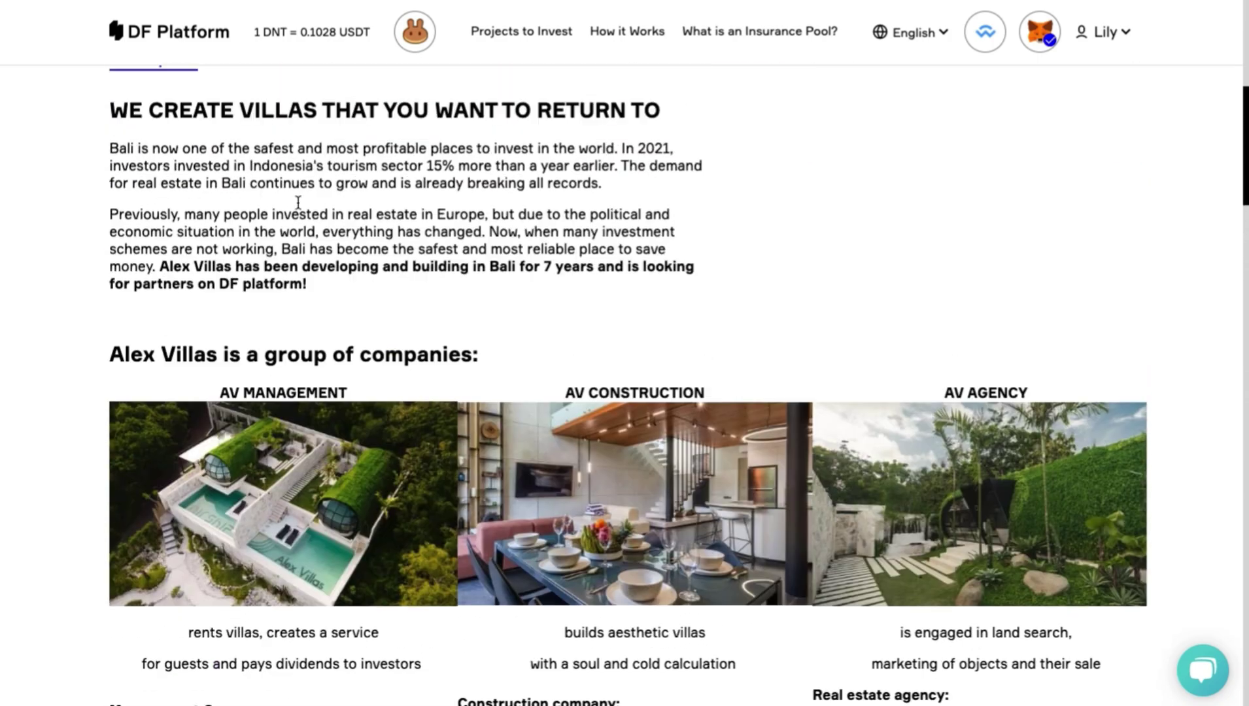
left_click(256, 416)
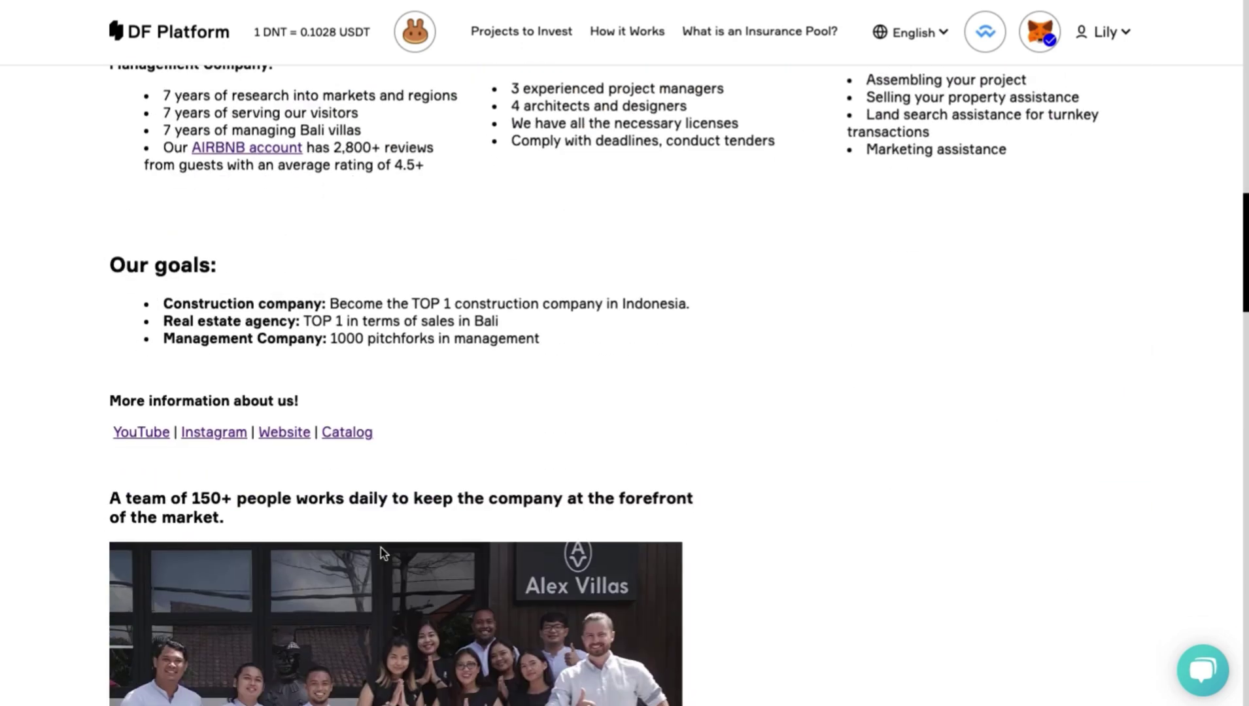
scroll(380, 548, "down", 12)
scroll(381, 548, "down", 5)
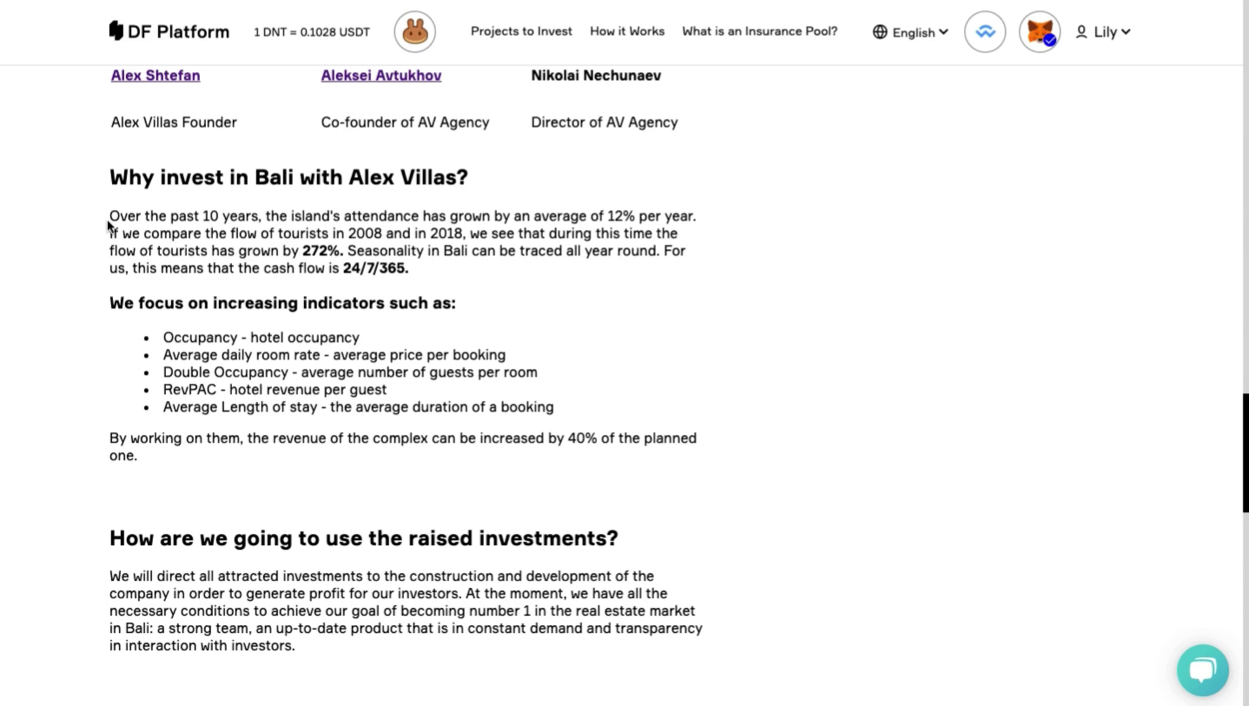
scroll(108, 225, "down", 1)
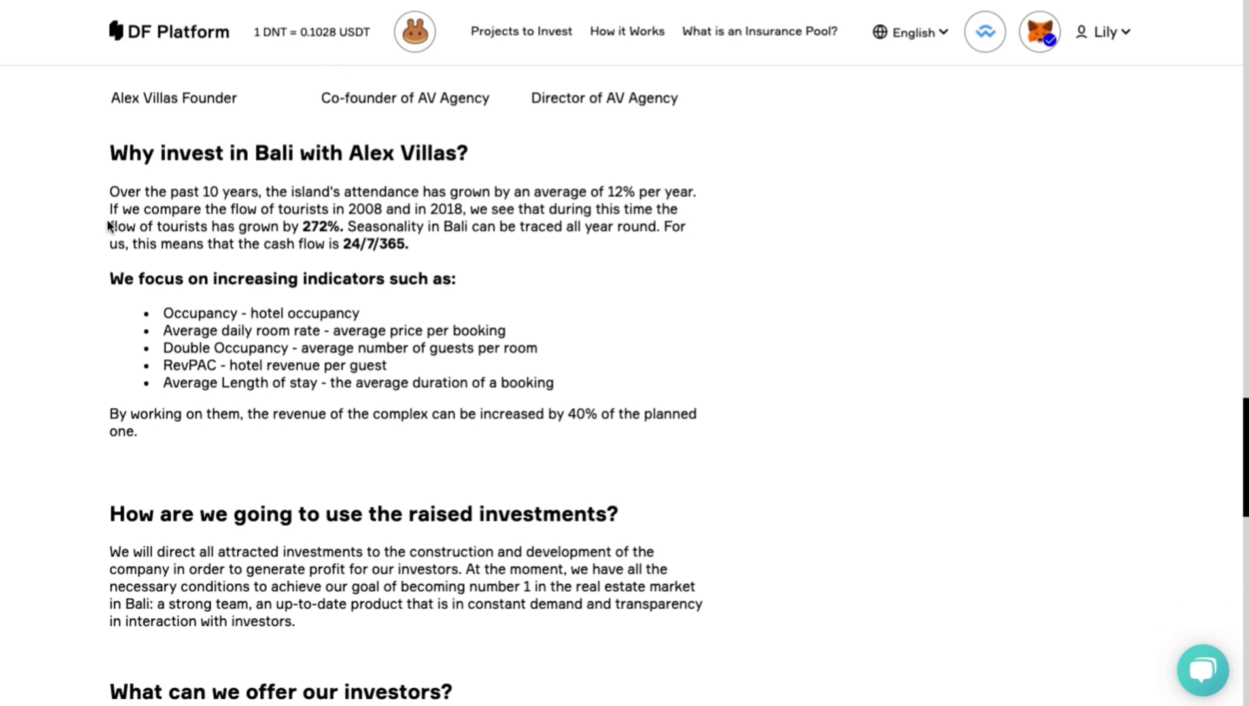
left_click_drag(107, 188, 411, 245)
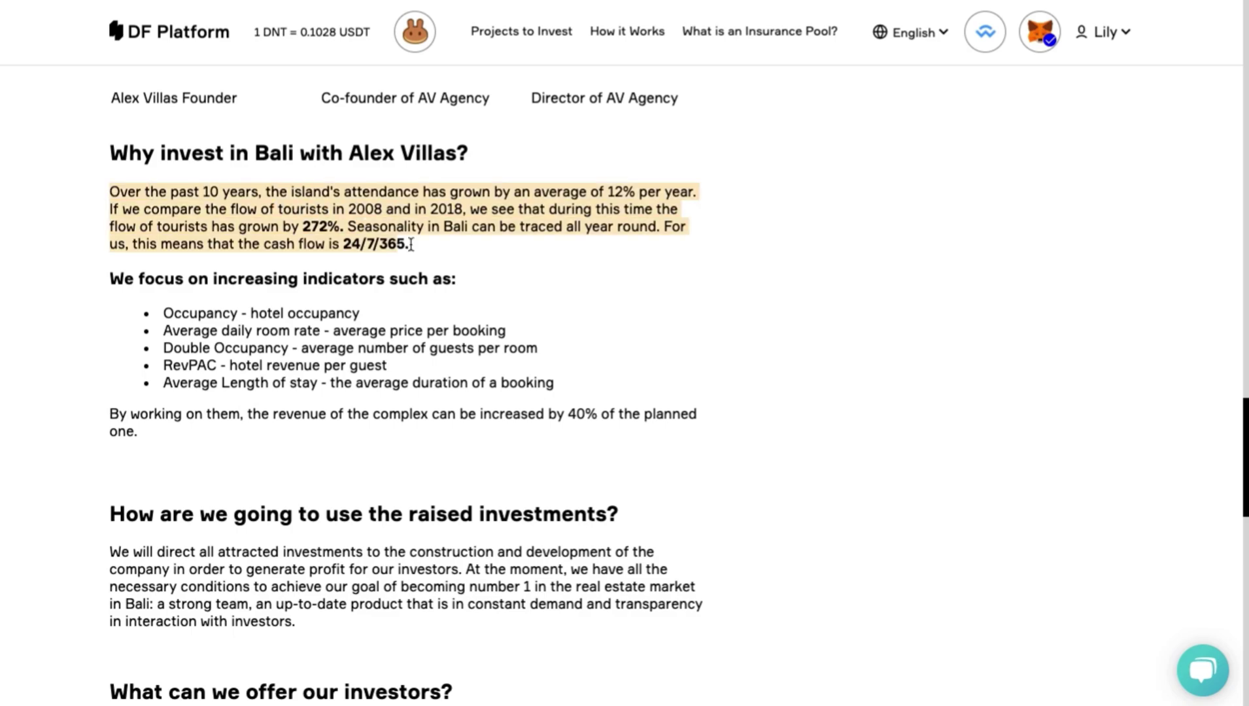
left_click(414, 283)
scroll(414, 283, "down", 10)
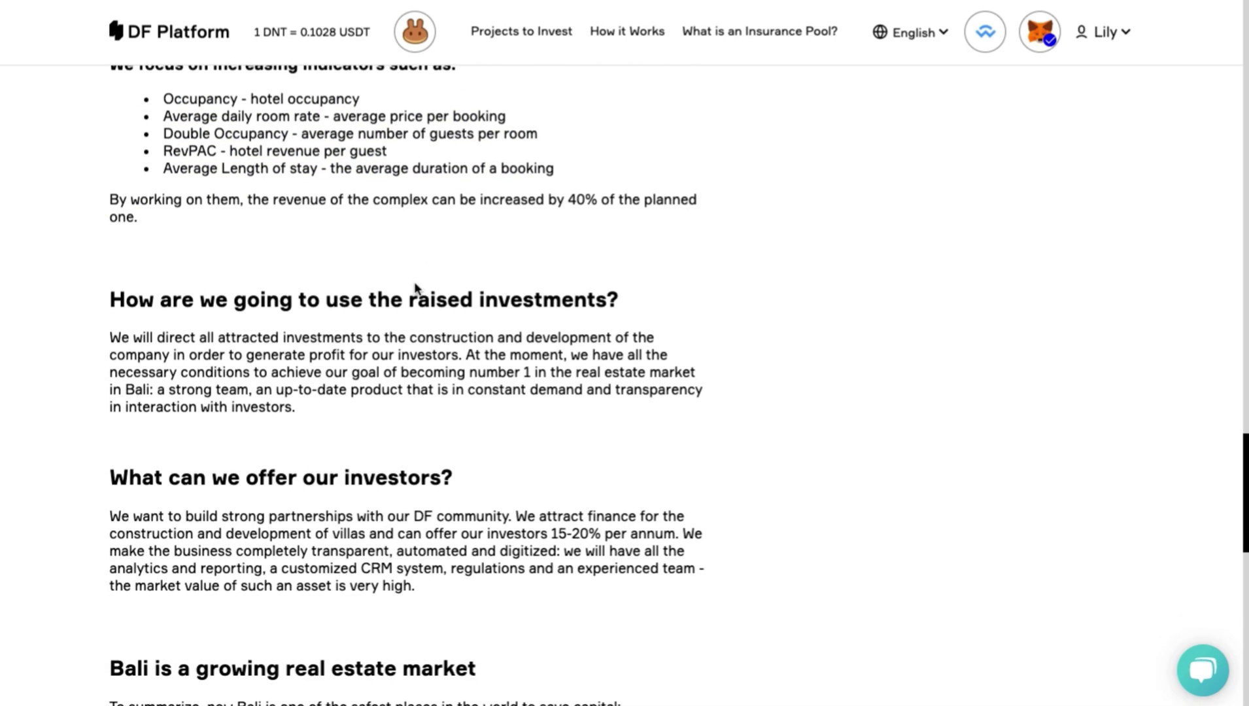
scroll(415, 283, "up", 3)
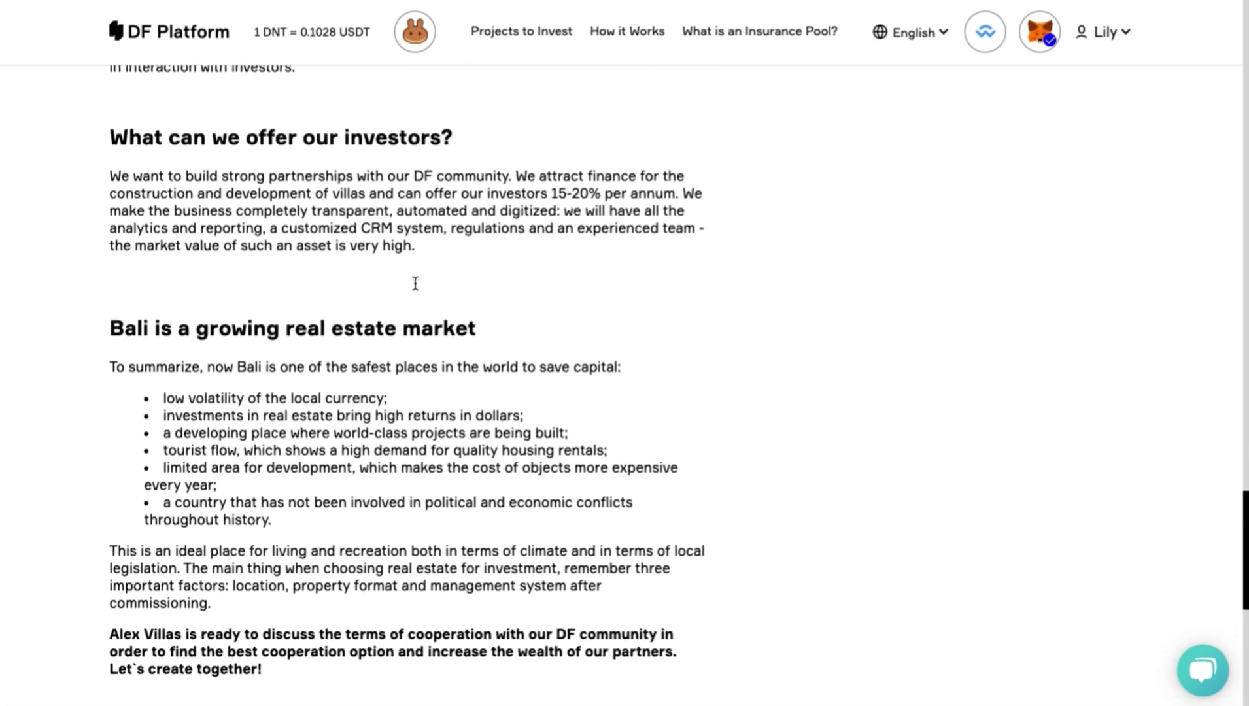
scroll(414, 284, "down", 1)
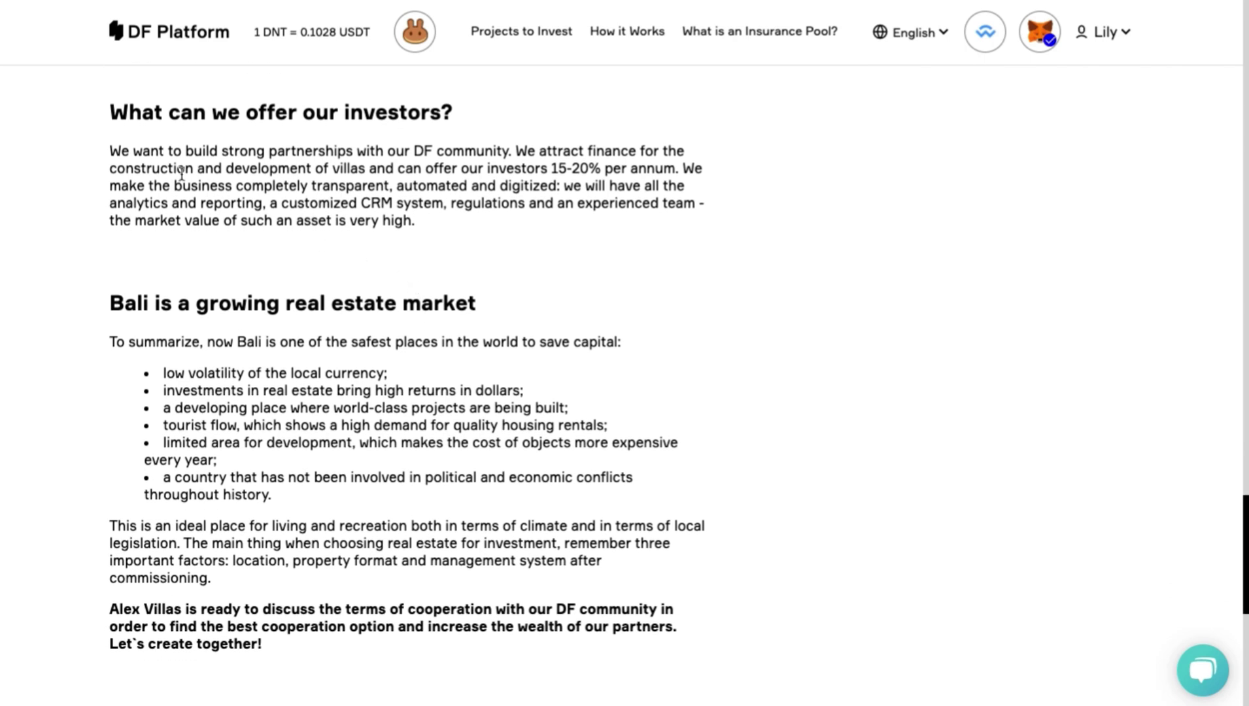
scroll(181, 173, "up", 3)
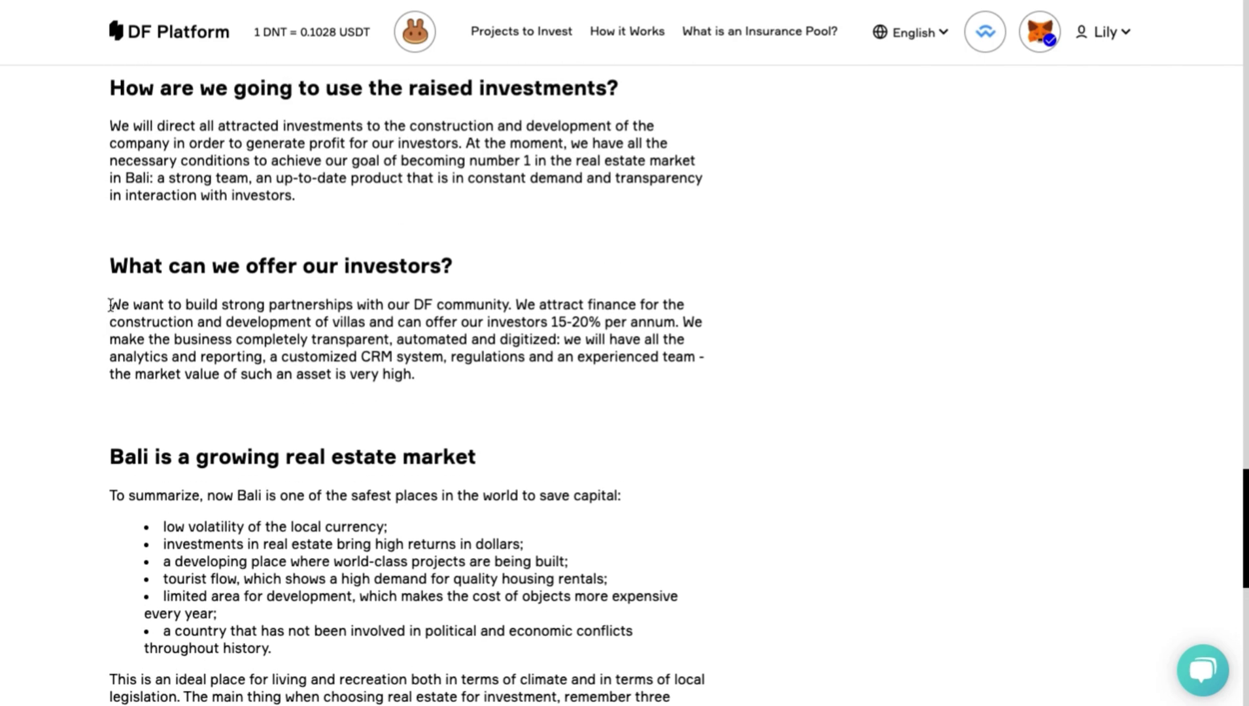
left_click_drag(113, 308, 348, 388)
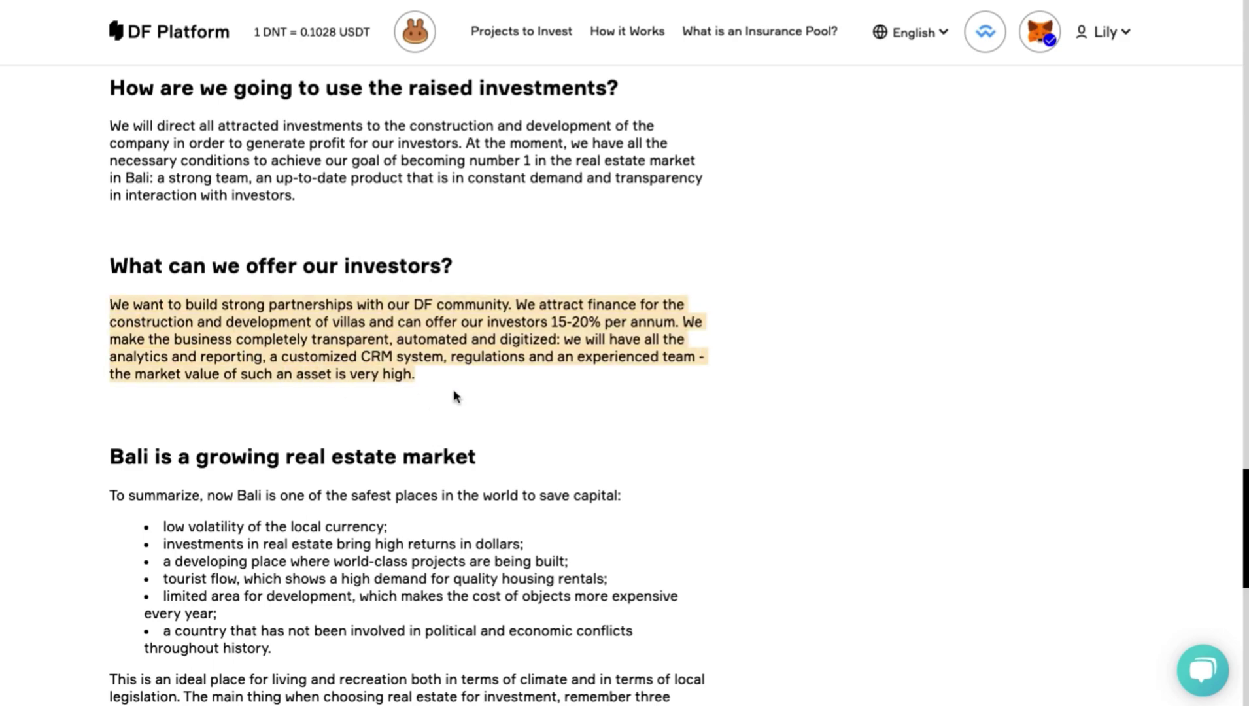
scroll(451, 379, "up", 15)
scroll(473, 350, "down", 1)
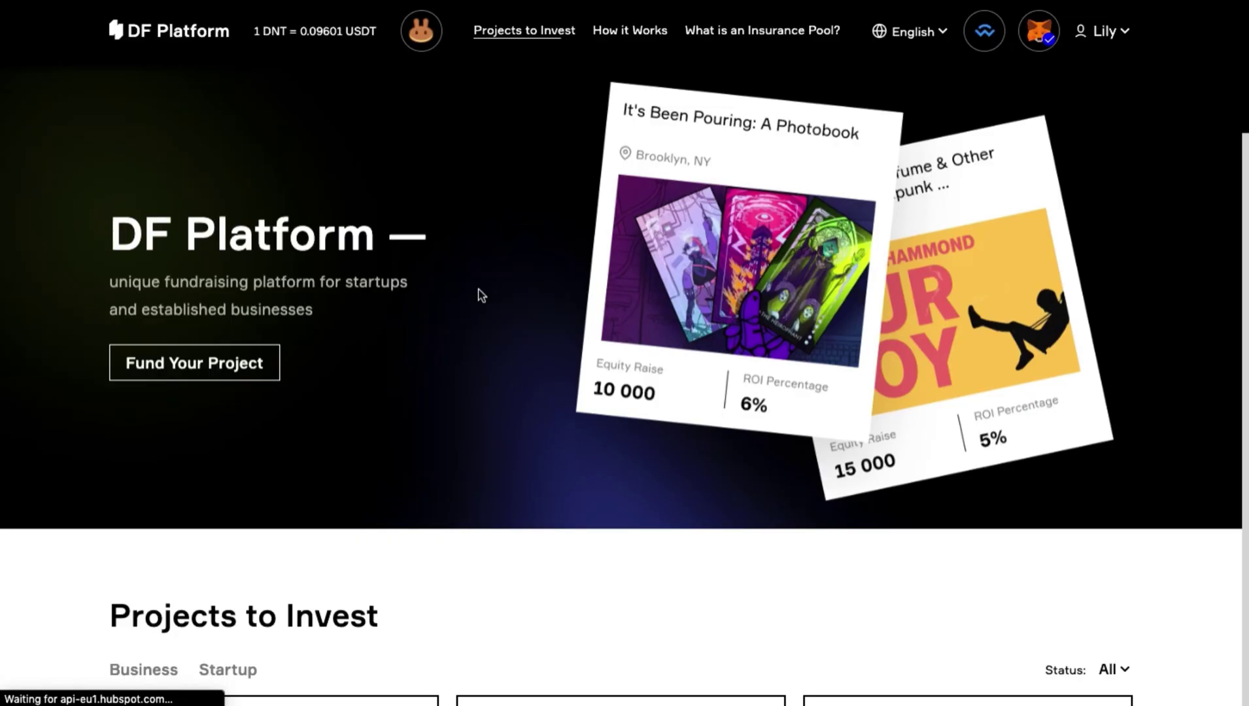
Open the Alex Villas card under Projects to Invest.
scroll(478, 291, "down", 6)
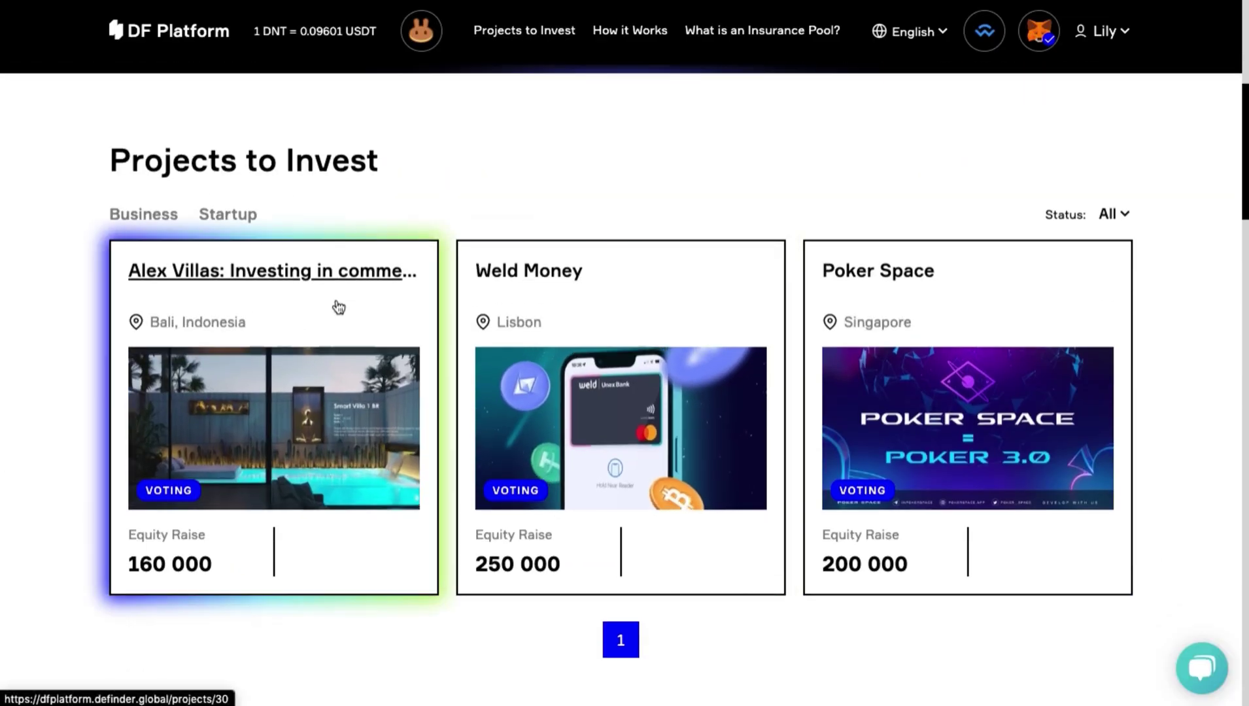
left_click(339, 307)
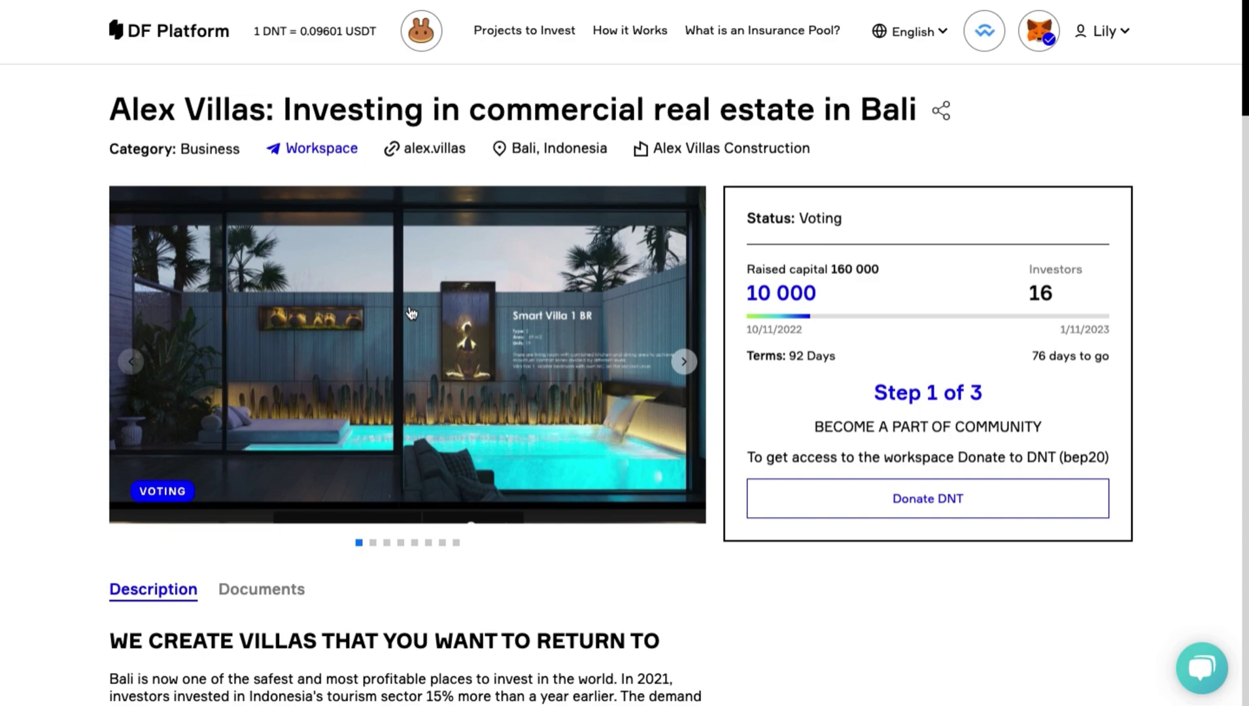
left_click(333, 149)
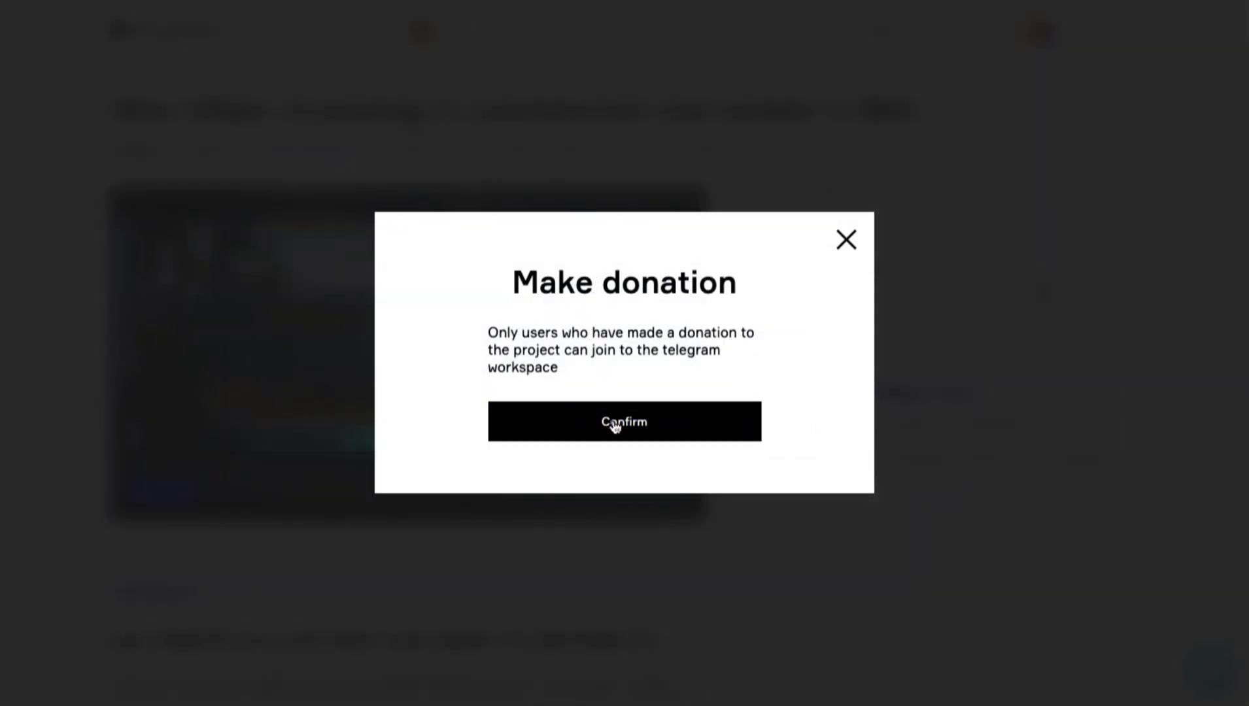
left_click(846, 240)
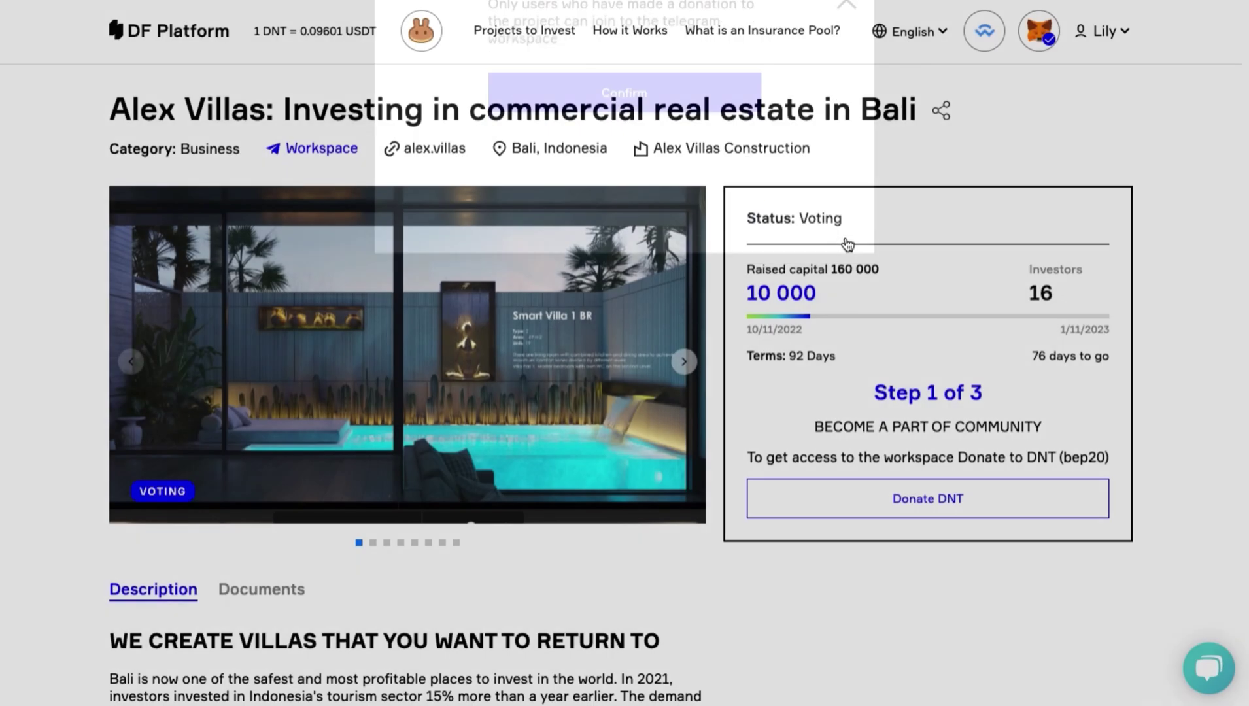
scroll(846, 242, "down", 1)
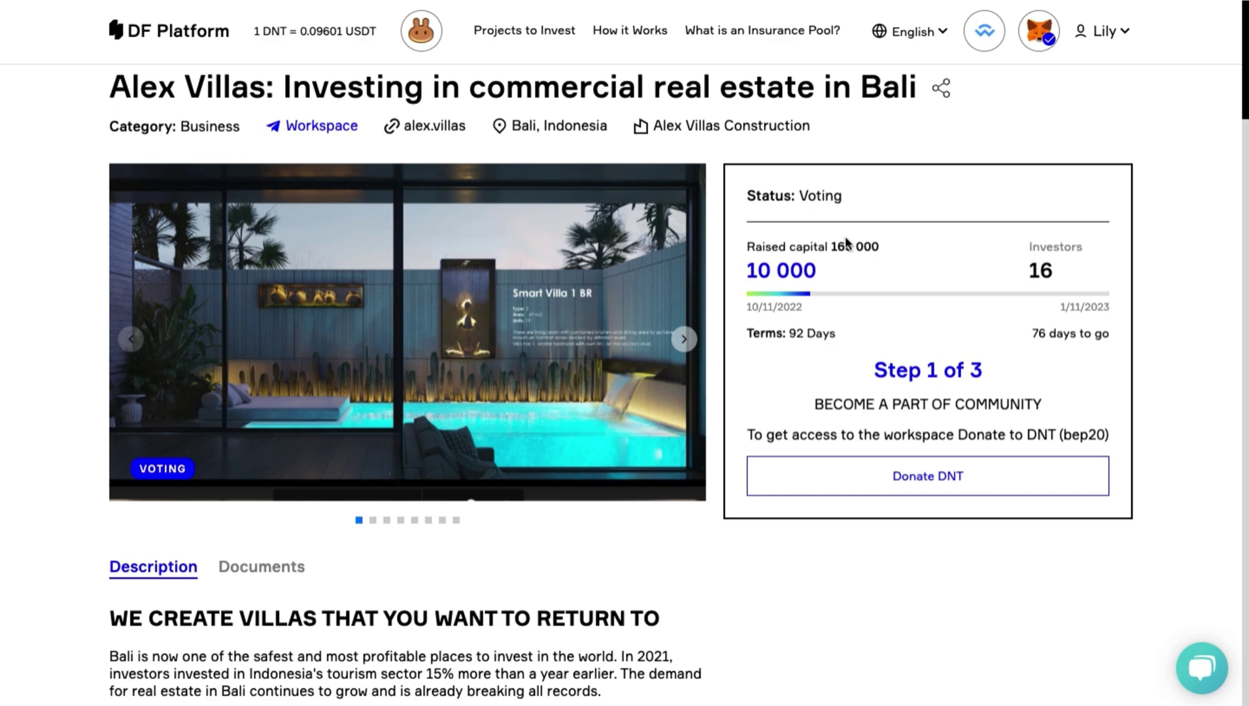
scroll(846, 242, "up", 1)
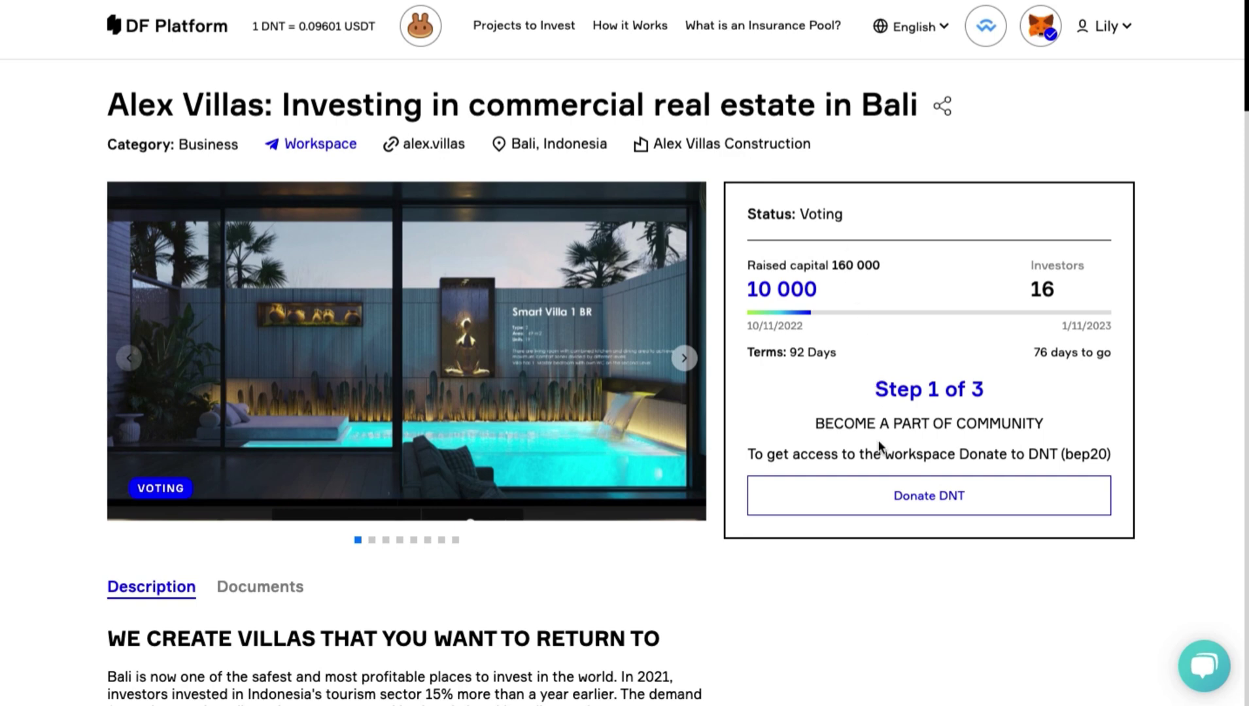
left_click(881, 490)
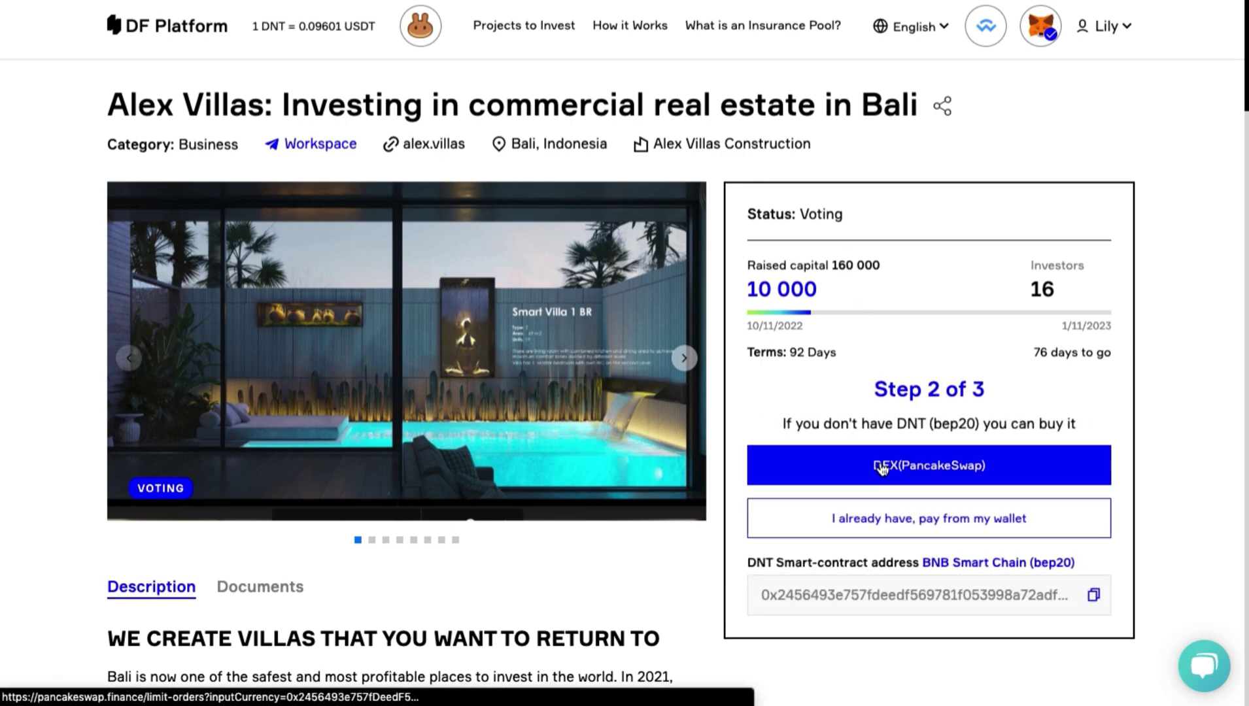
left_click(880, 521)
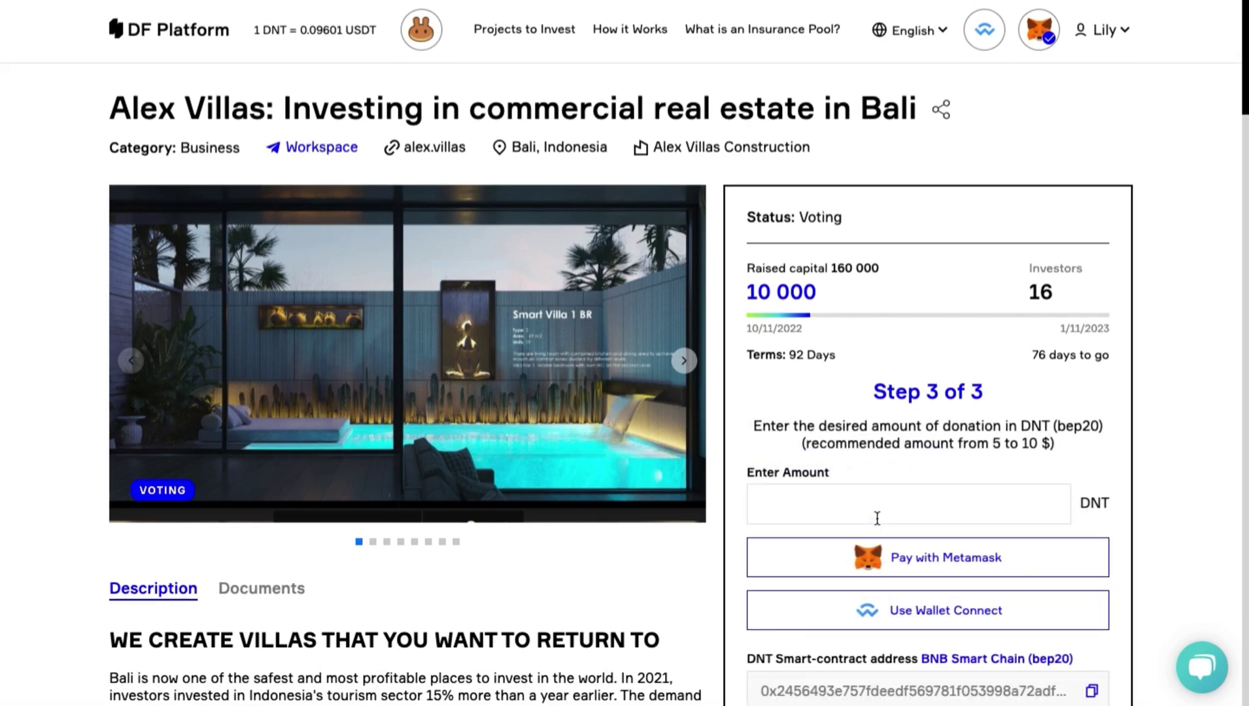
left_click(876, 508)
type("50")
scroll(929, 514, "down", 3)
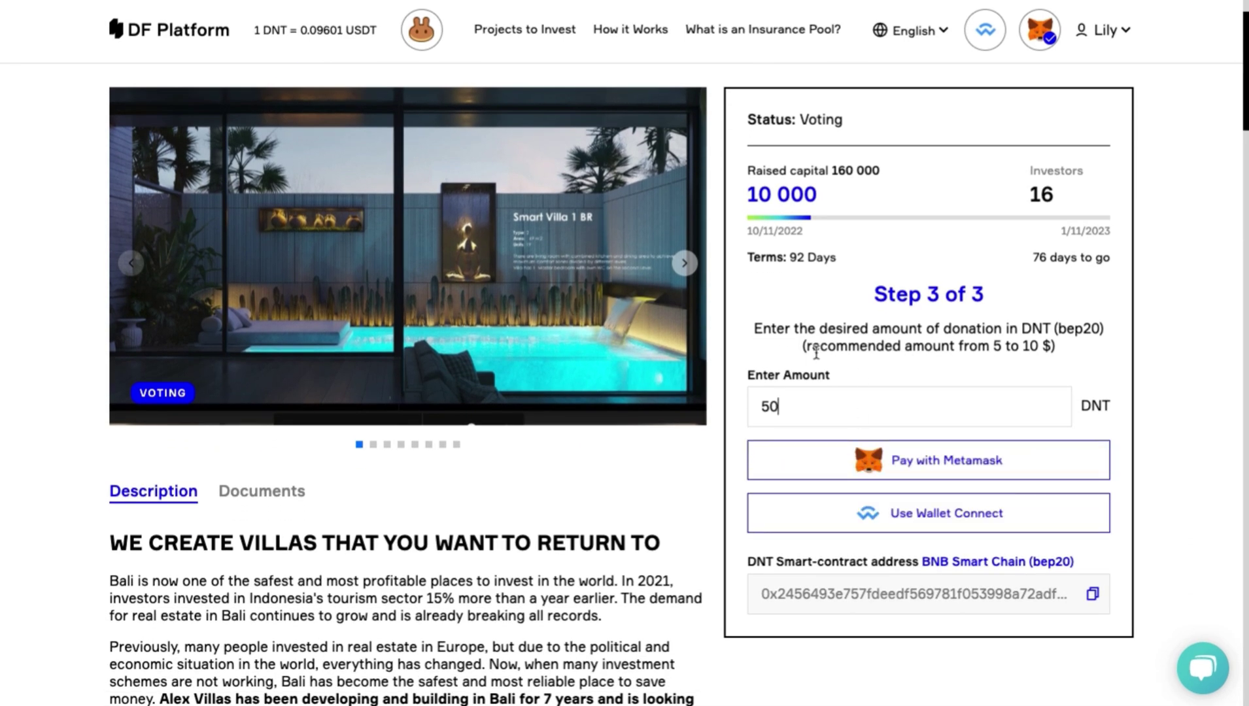
left_click_drag(816, 353, 1055, 344)
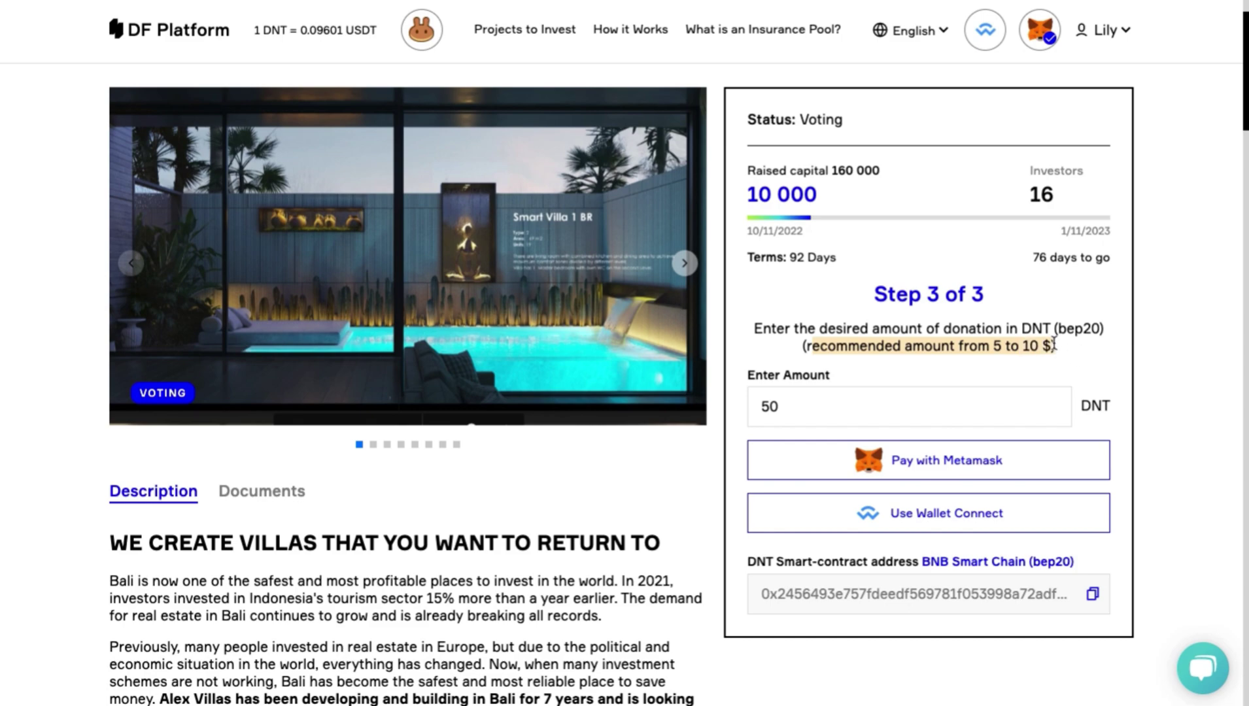
left_click(942, 458)
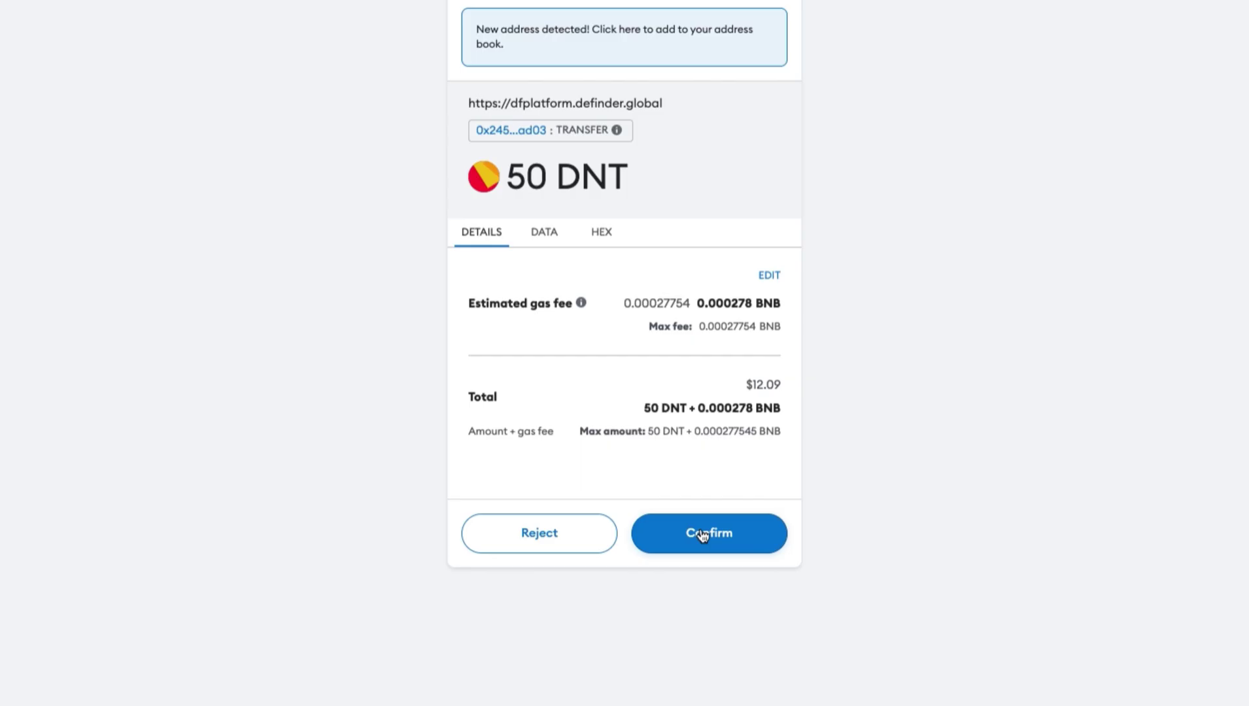
Confirm the 50 DNT transfer in MetaMask.
left_click(702, 534)
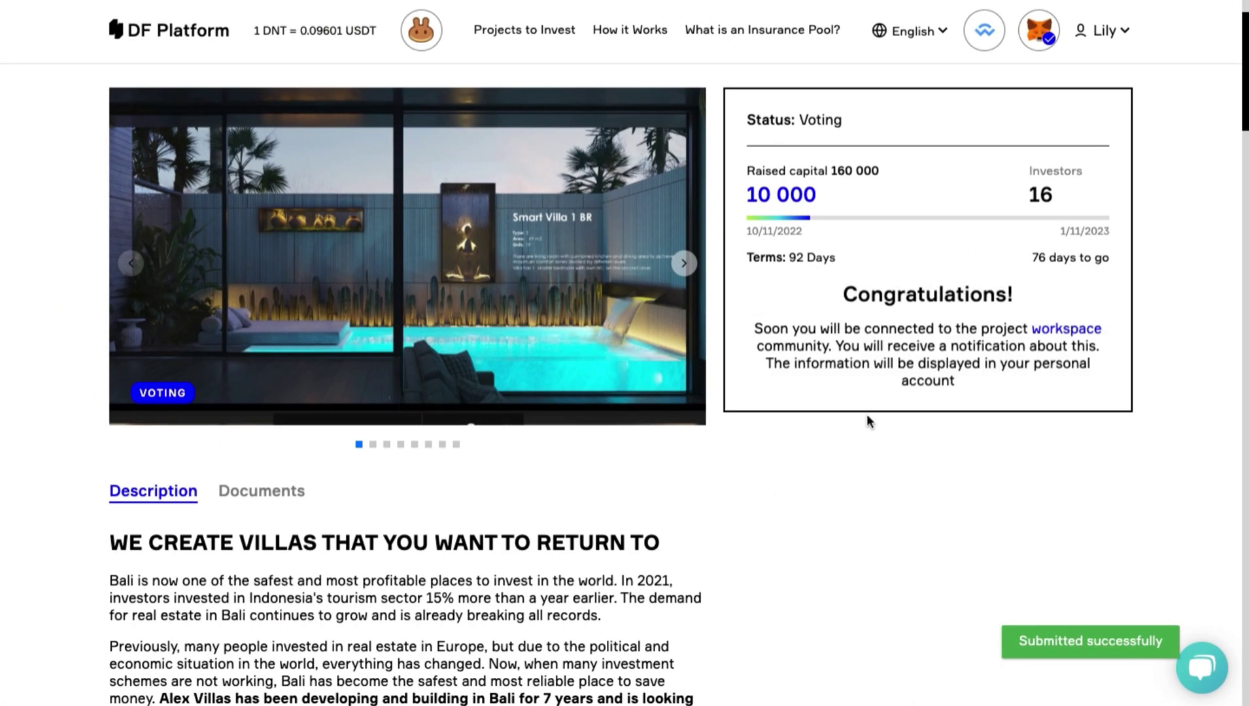
left_click_drag(752, 325, 1037, 387)
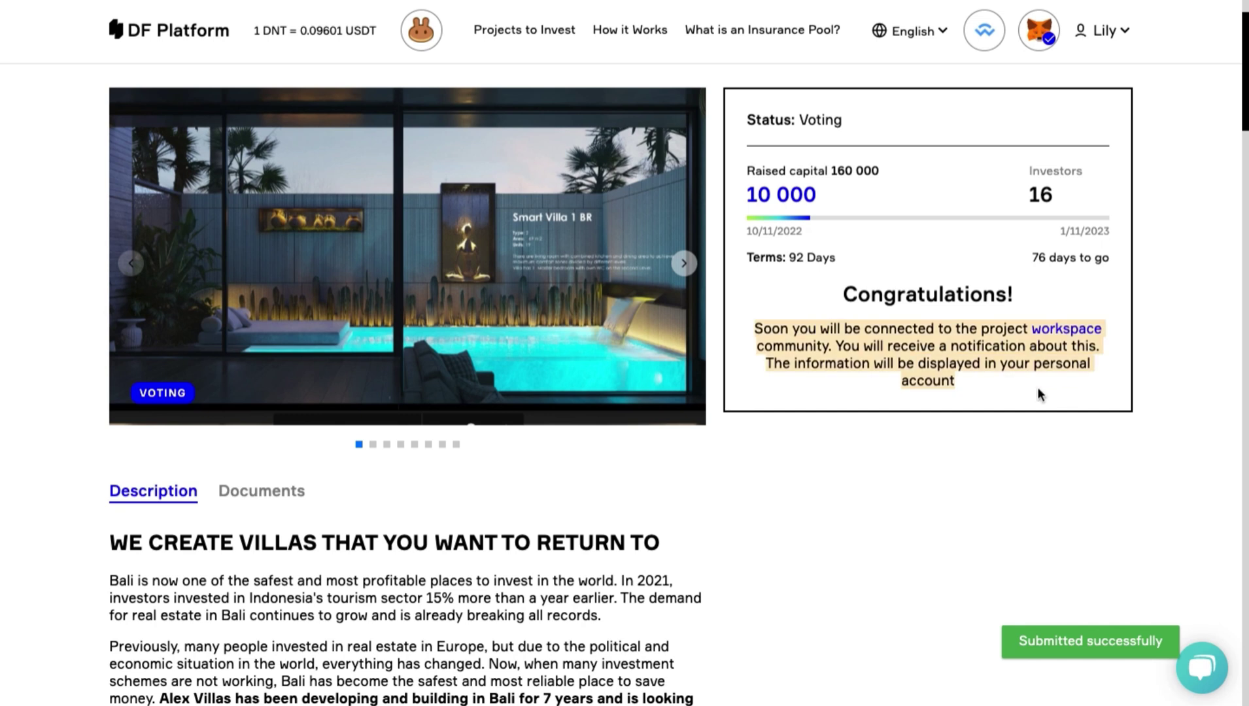